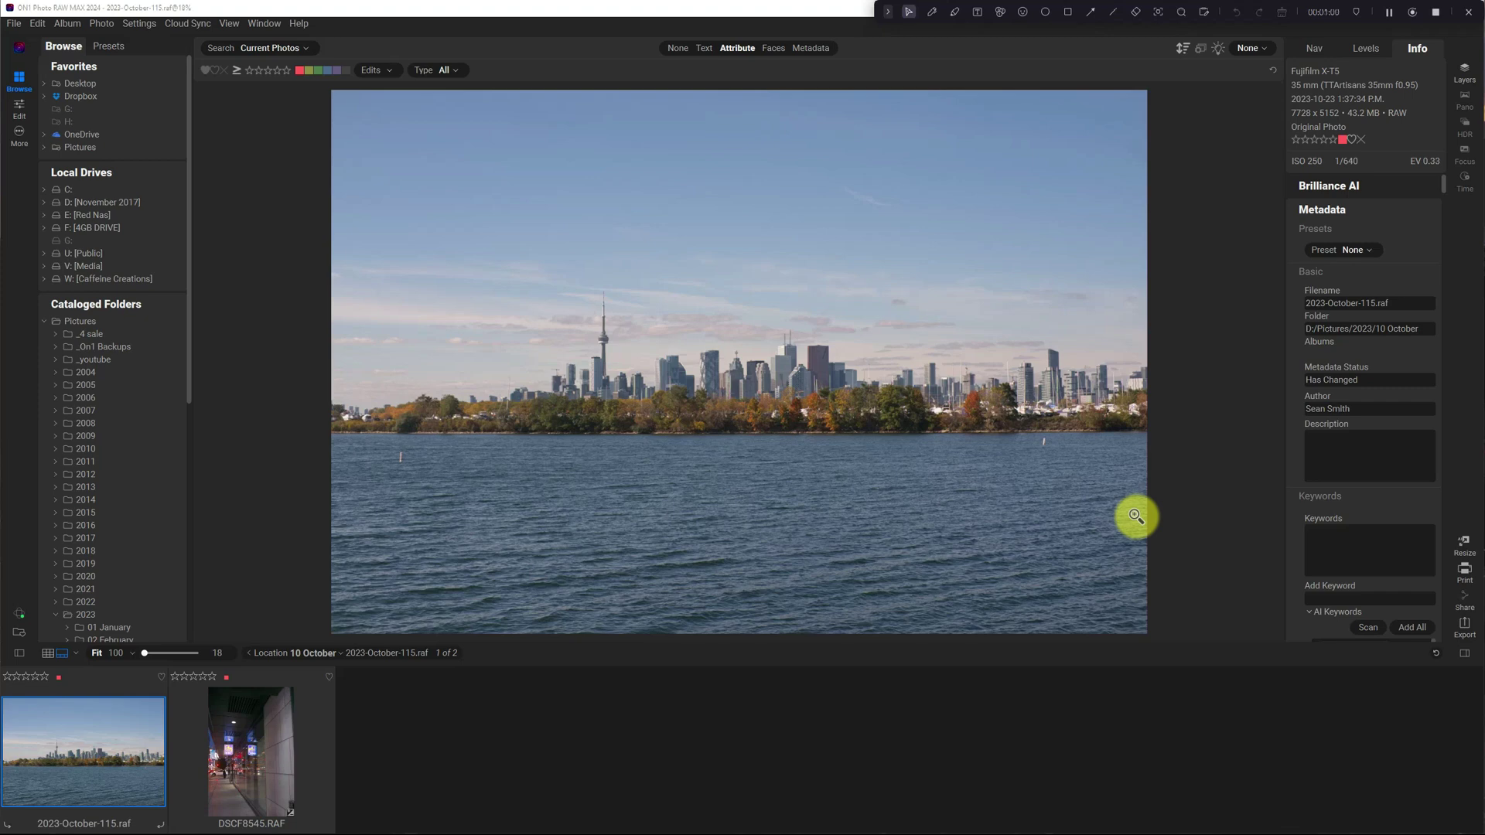
- Preview the RBC night street shot, then edit the Toronto skyline with Brilliance AI
left_click(250, 764)
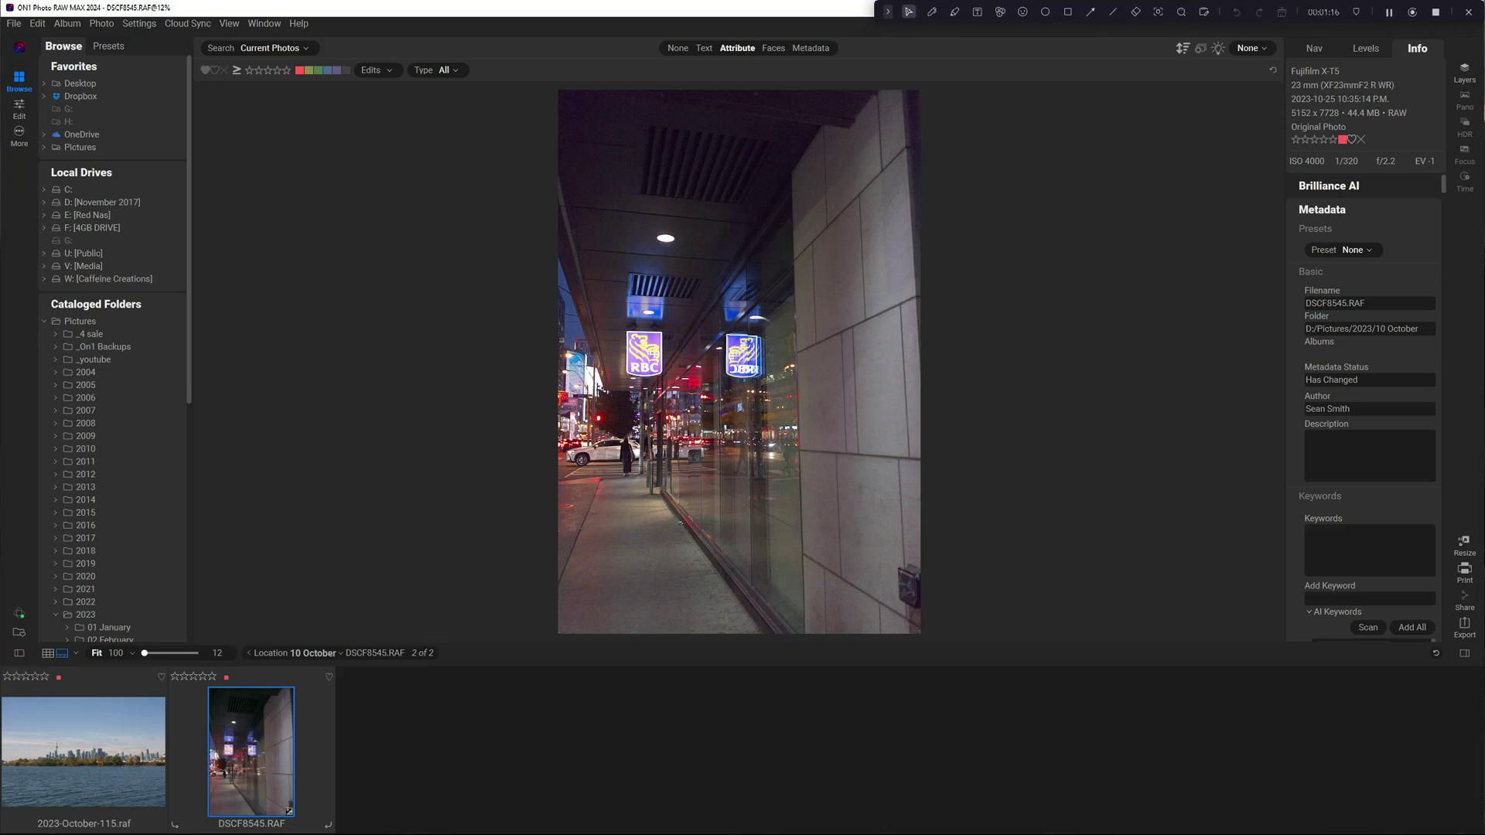
left_click(67, 727)
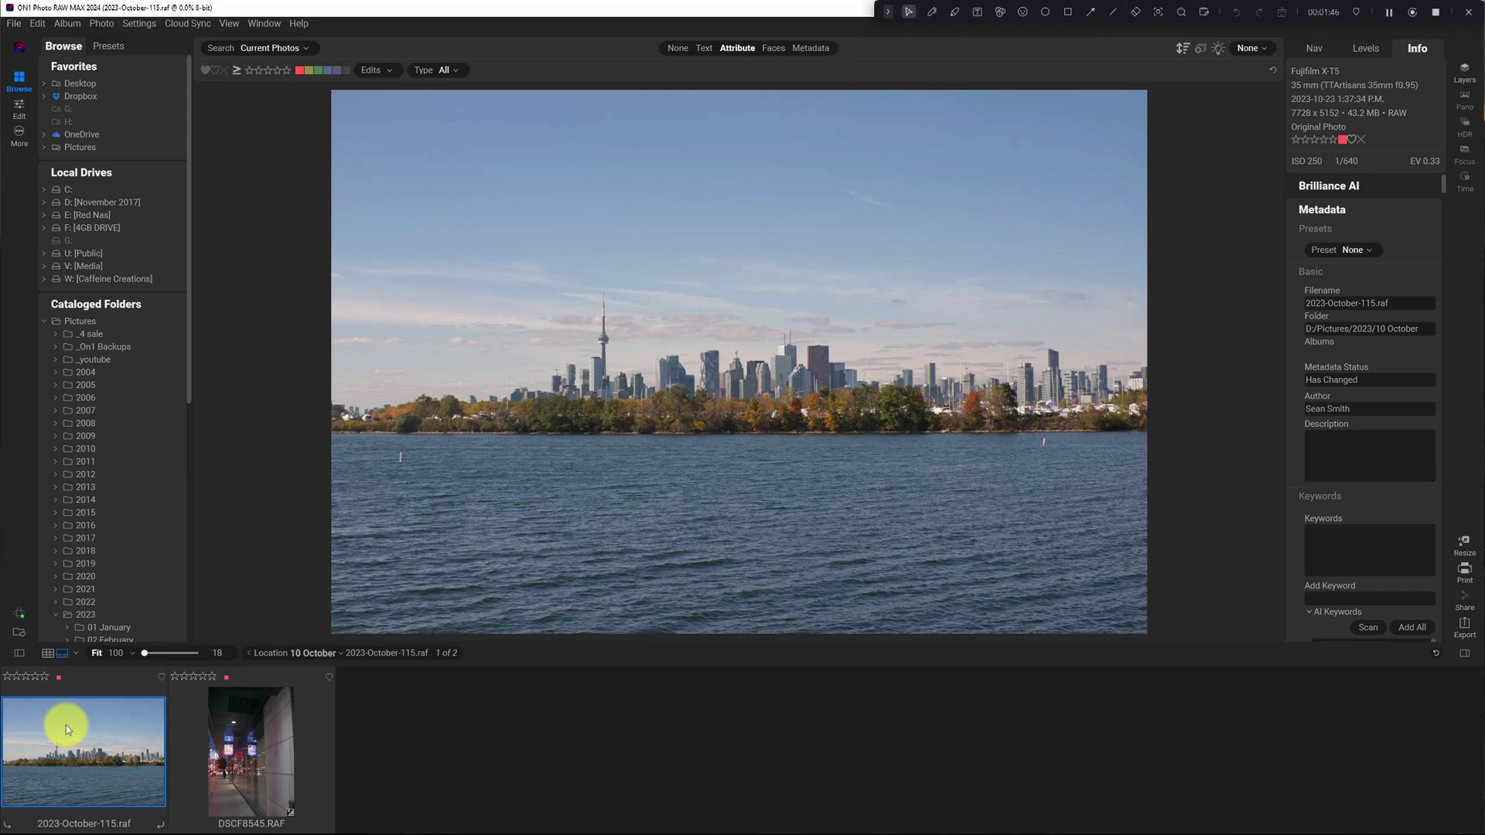
key("e")
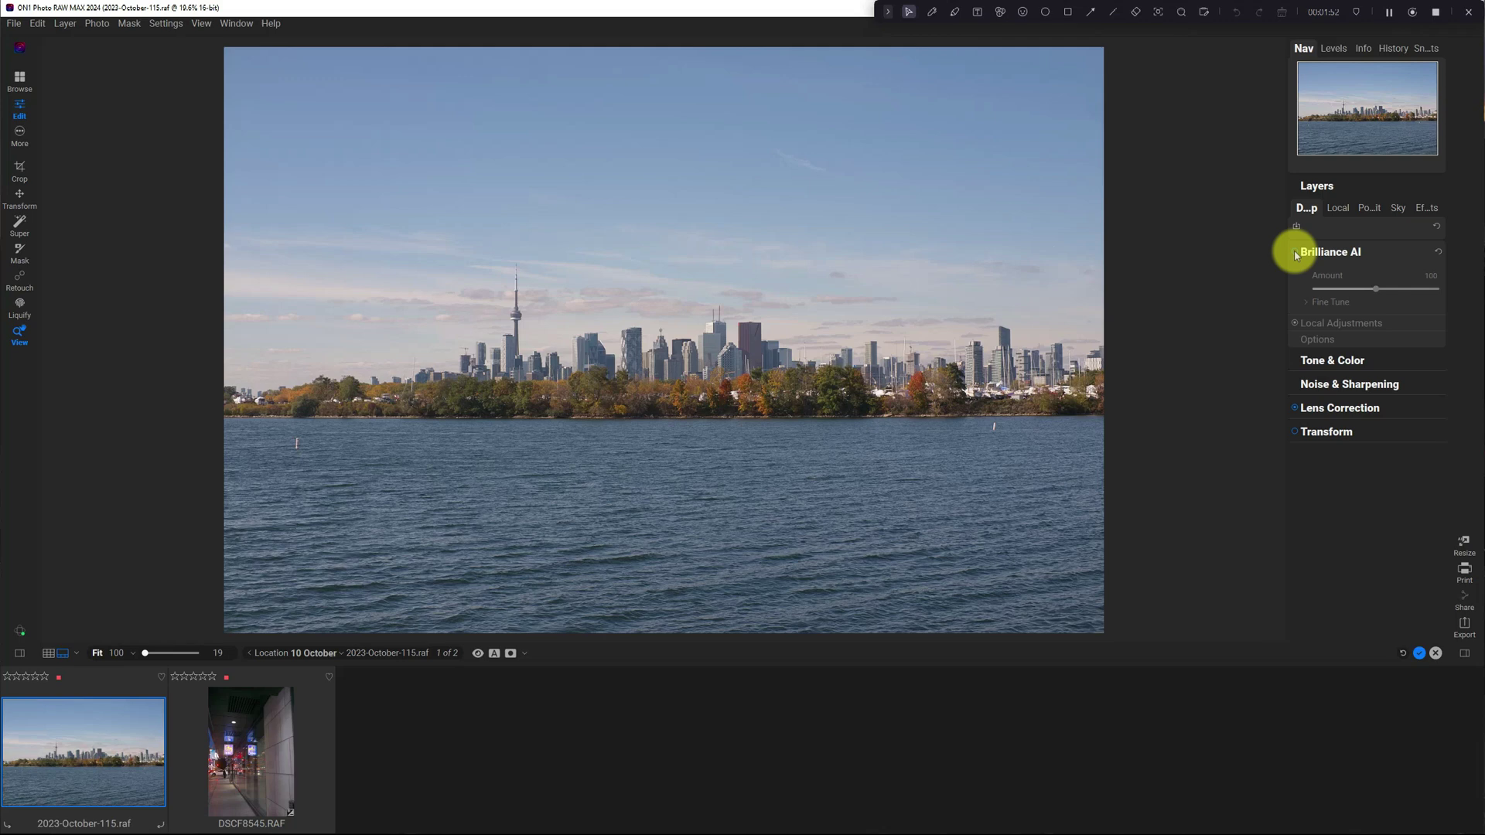
left_click(1332, 336)
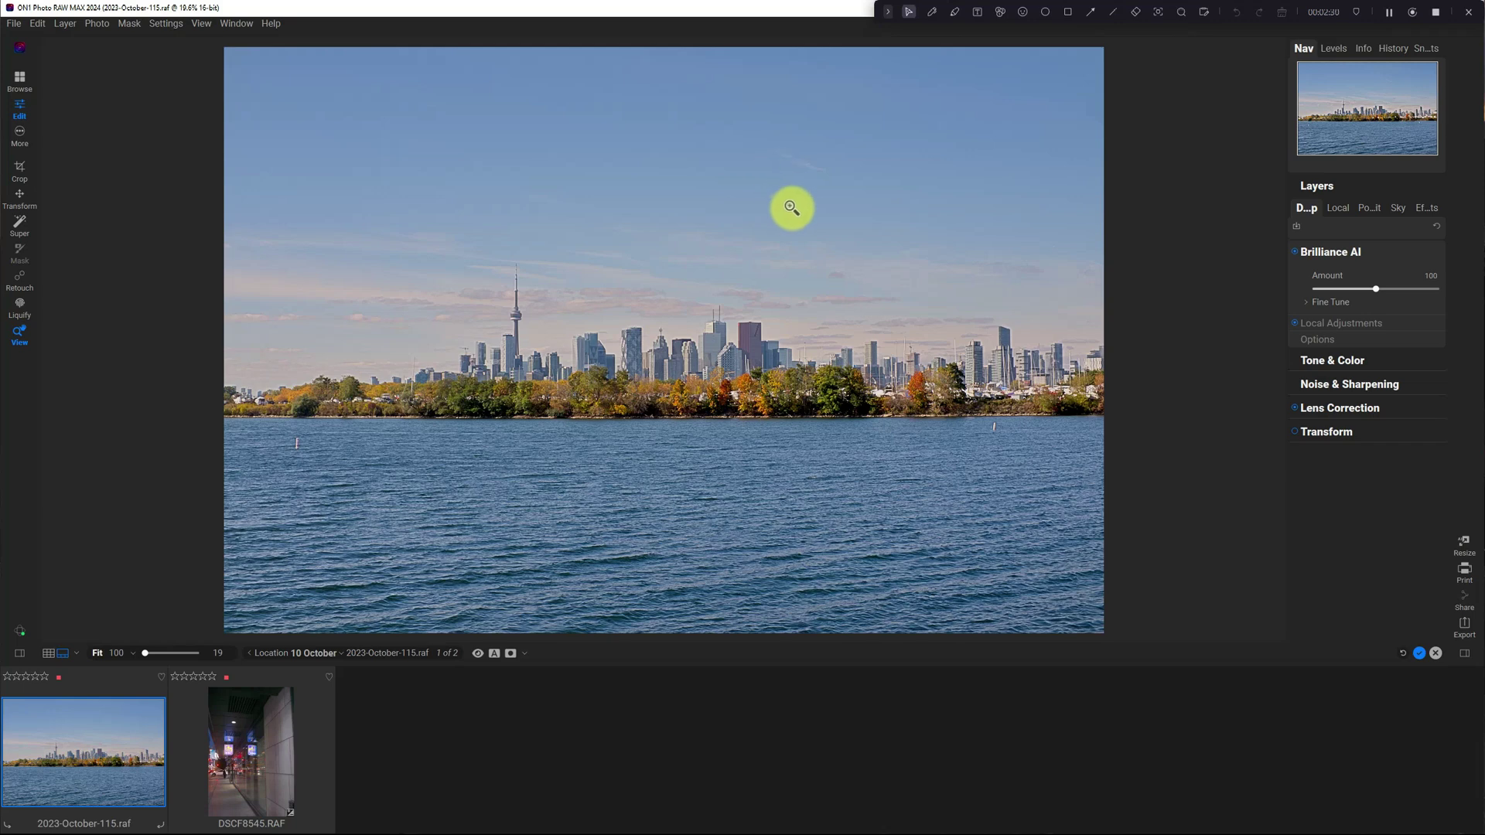
mouse_move(1374, 288)
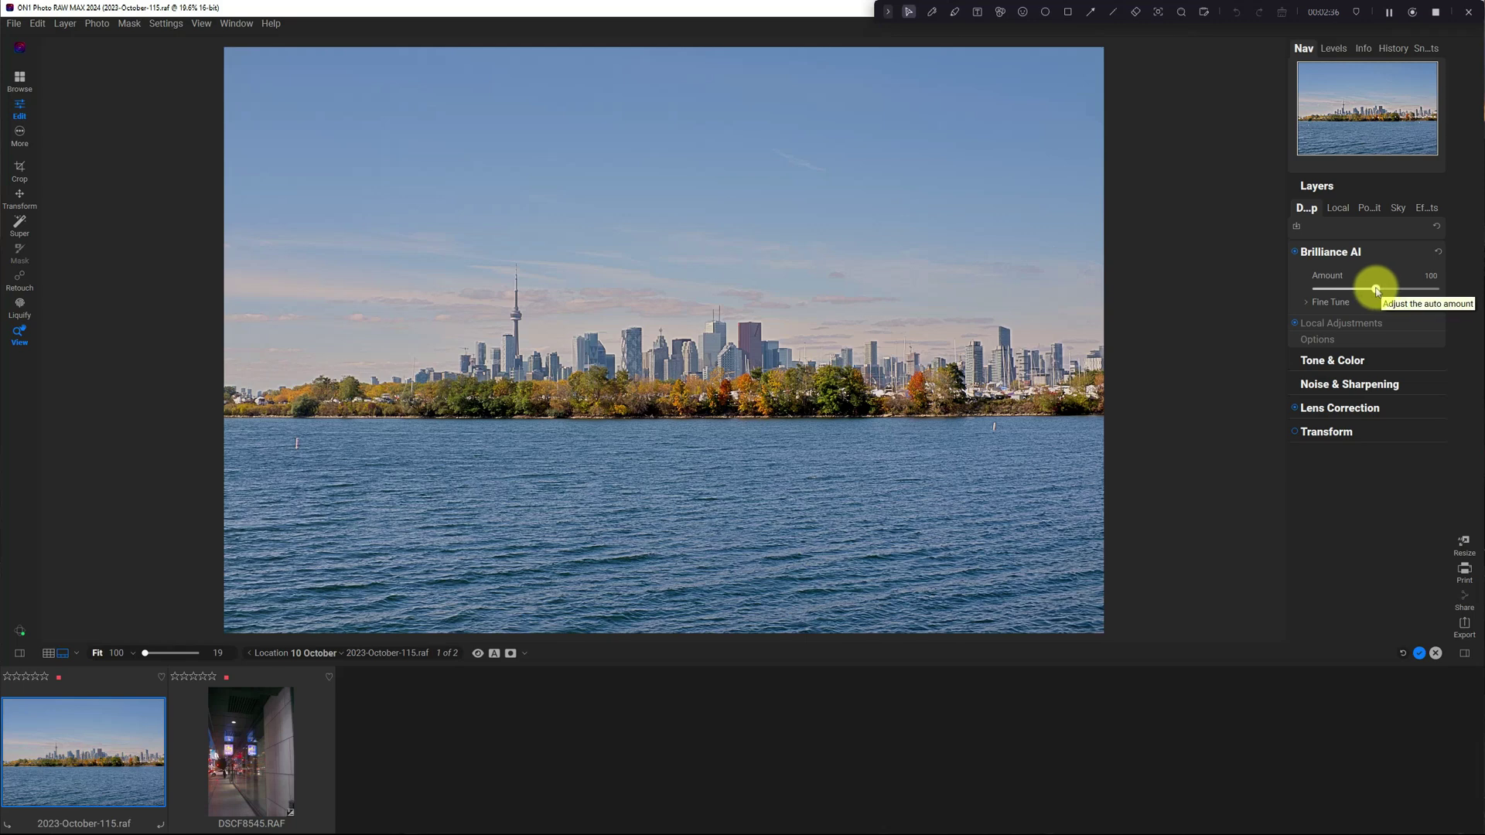
- Compare Brilliance AI strengths, set Amount to 100, and show Fine Tune controls
left_click_drag(1375, 289, 1448, 290)
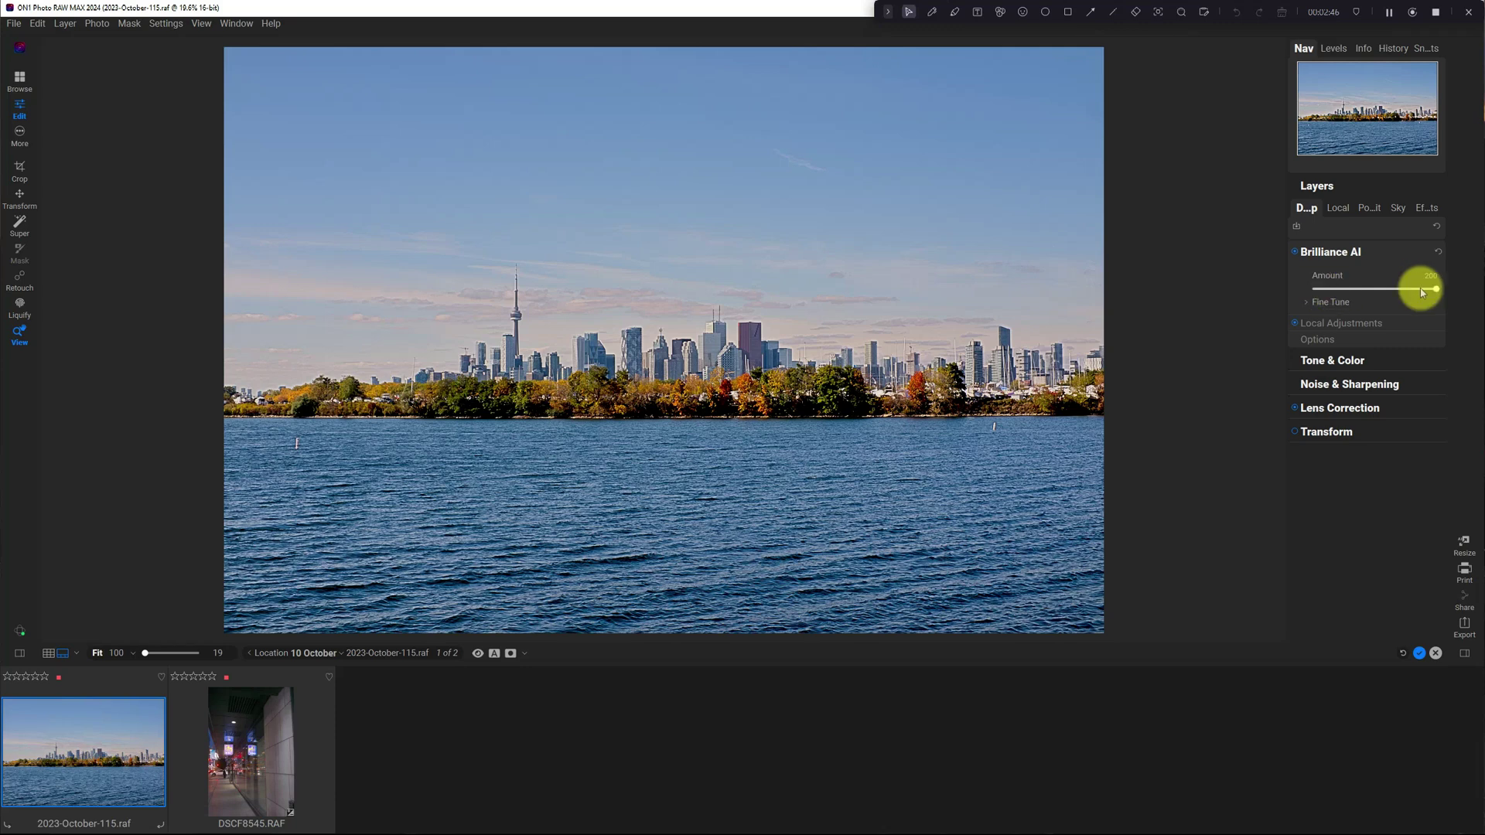
mouse_move(1434, 288)
left_click_drag(1435, 288, 1322, 289)
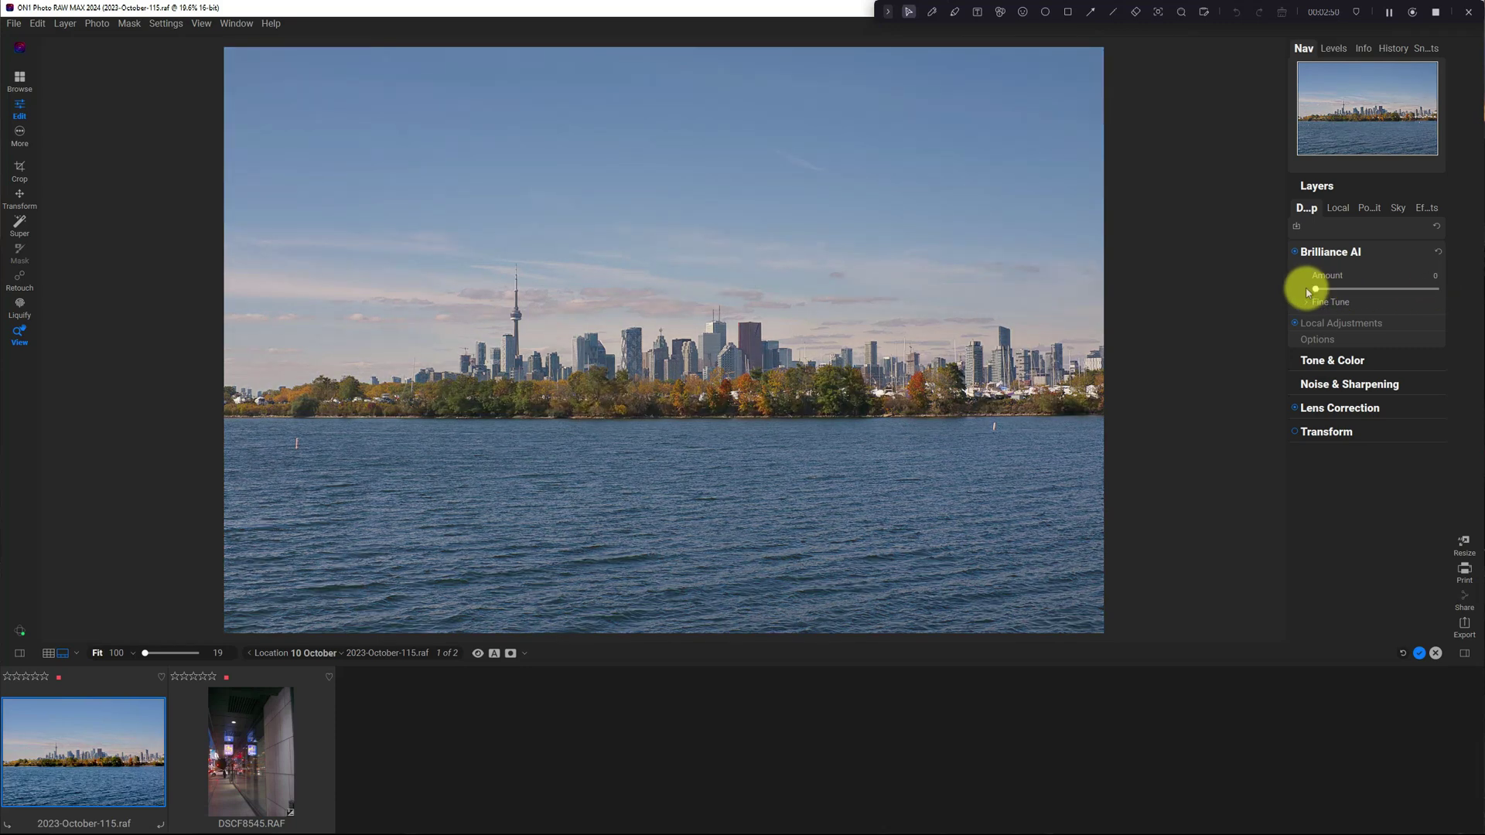
left_click_drag(1309, 290, 1364, 294)
left_click(1433, 277)
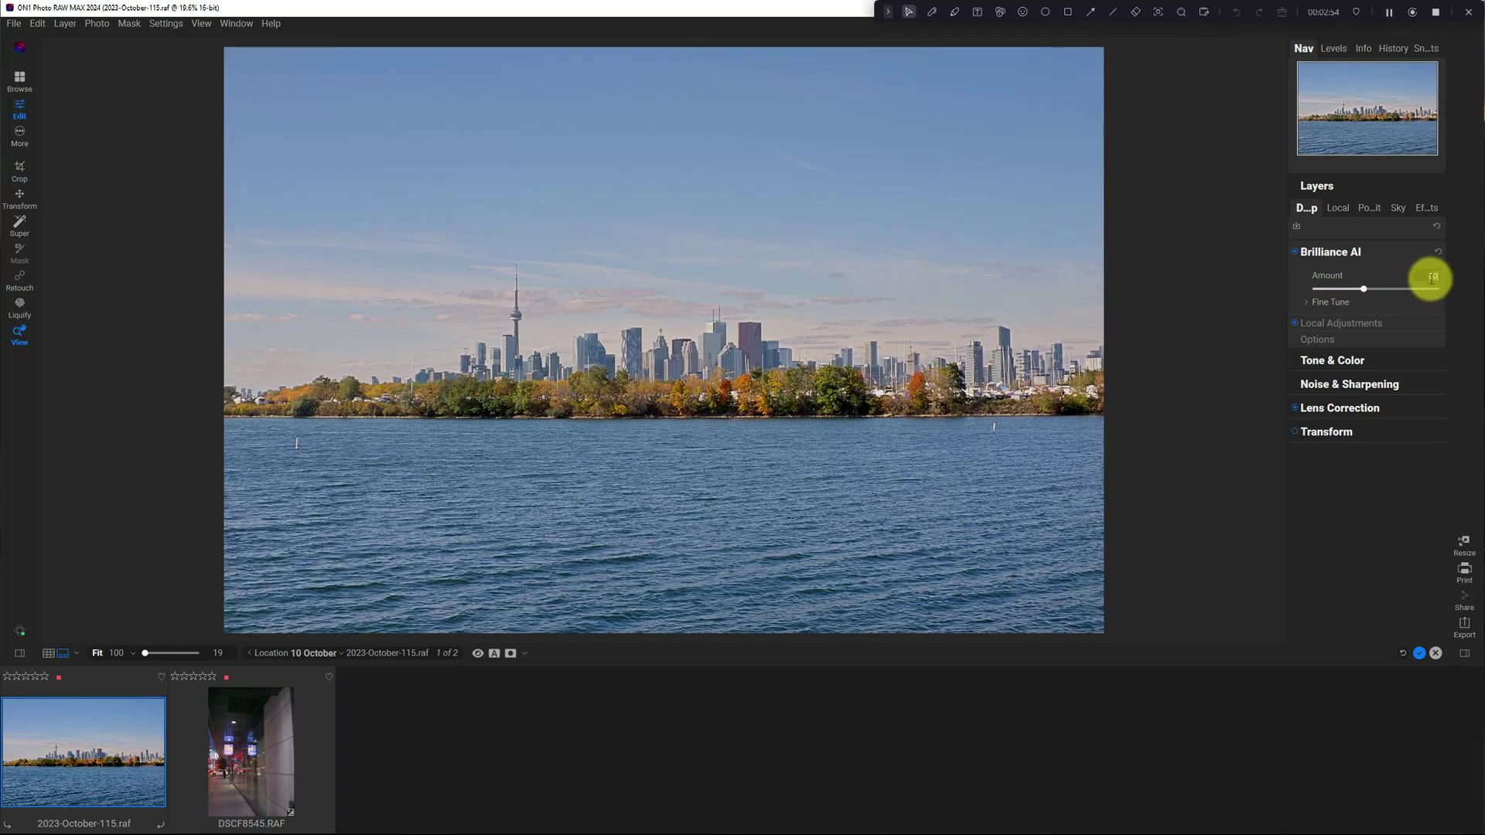
key("BackSpace")
key("BackSpace")
type("100")
key("Return")
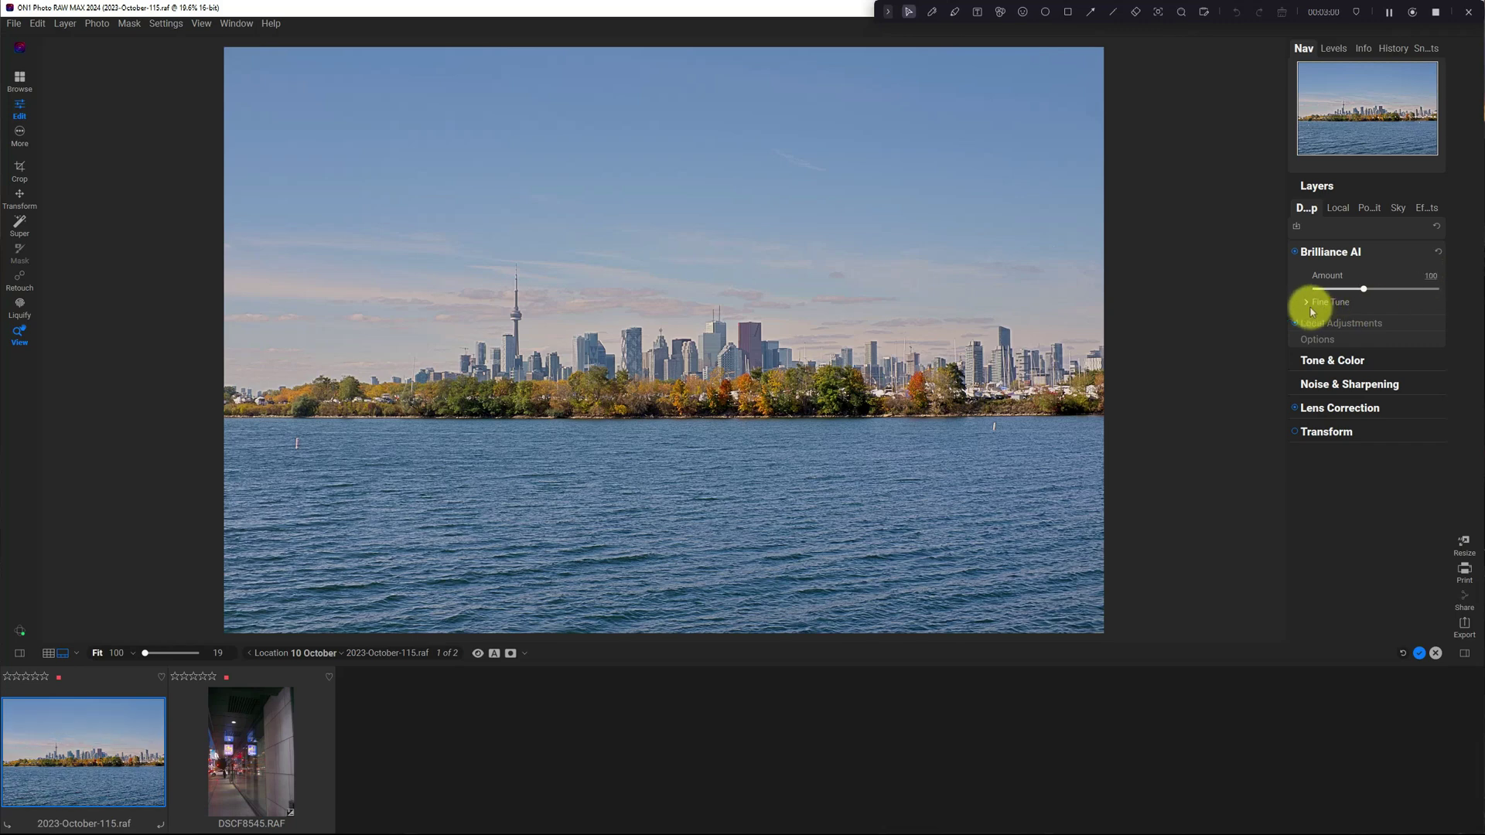
left_click(1312, 302)
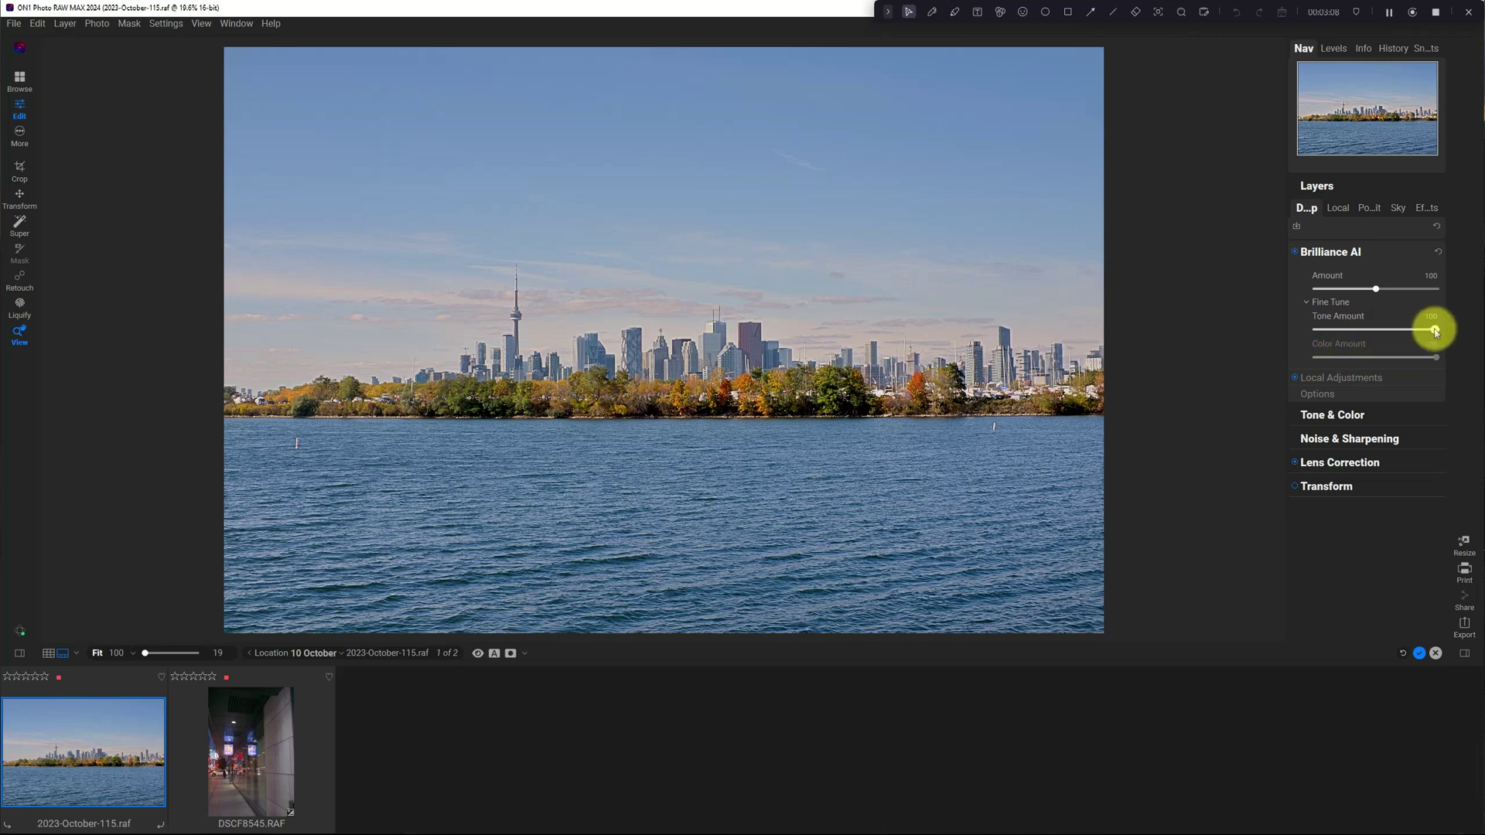
- Lower Tone Amount to 55 and check the white balance presets without changing them
mouse_move(1434, 330)
left_mouse_down()
mouse_move(1314, 333)
mouse_move(1448, 330)
left_mouse_up()
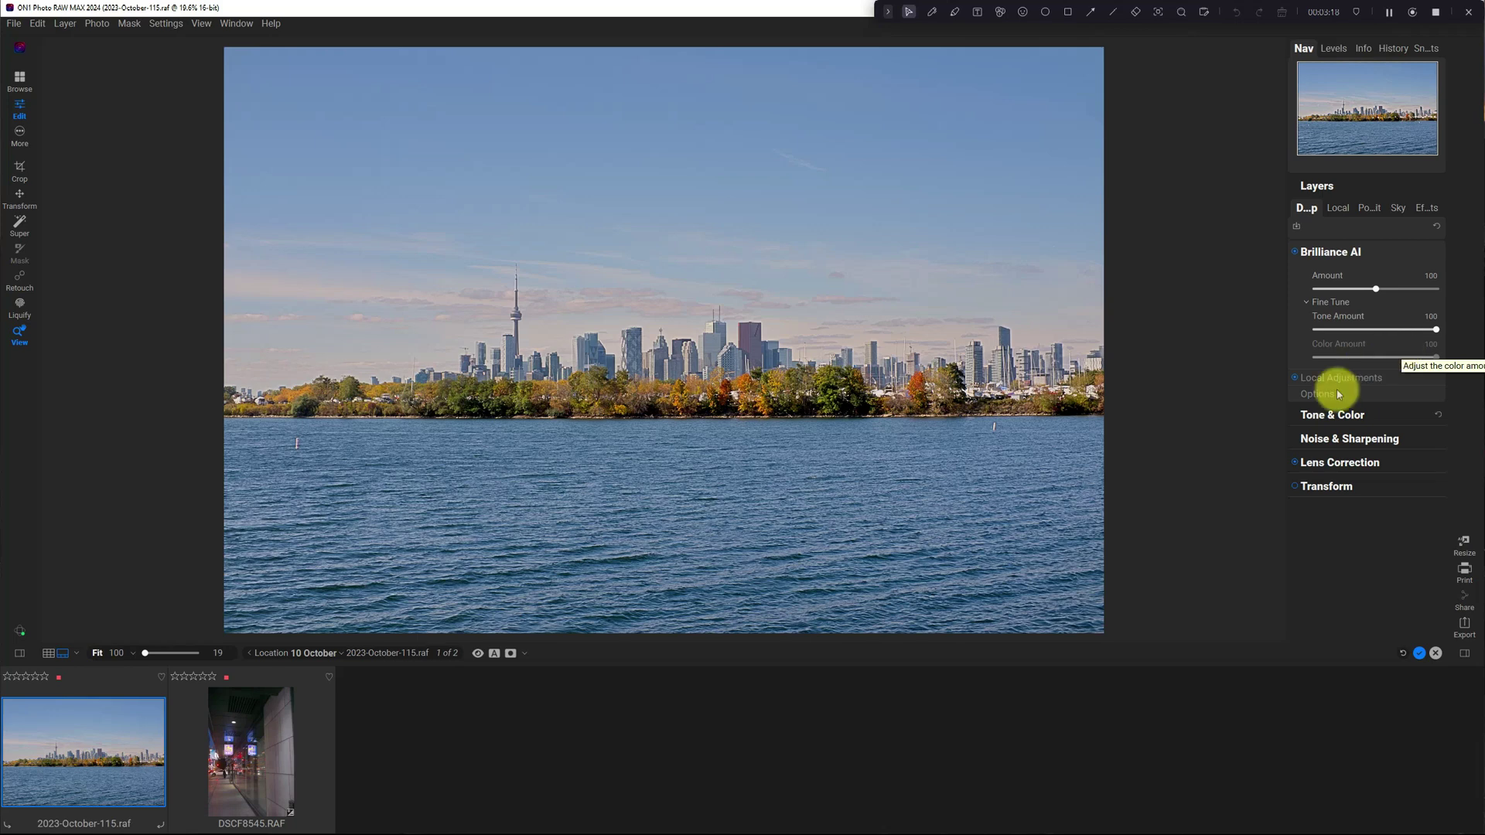
mouse_move(1332, 414)
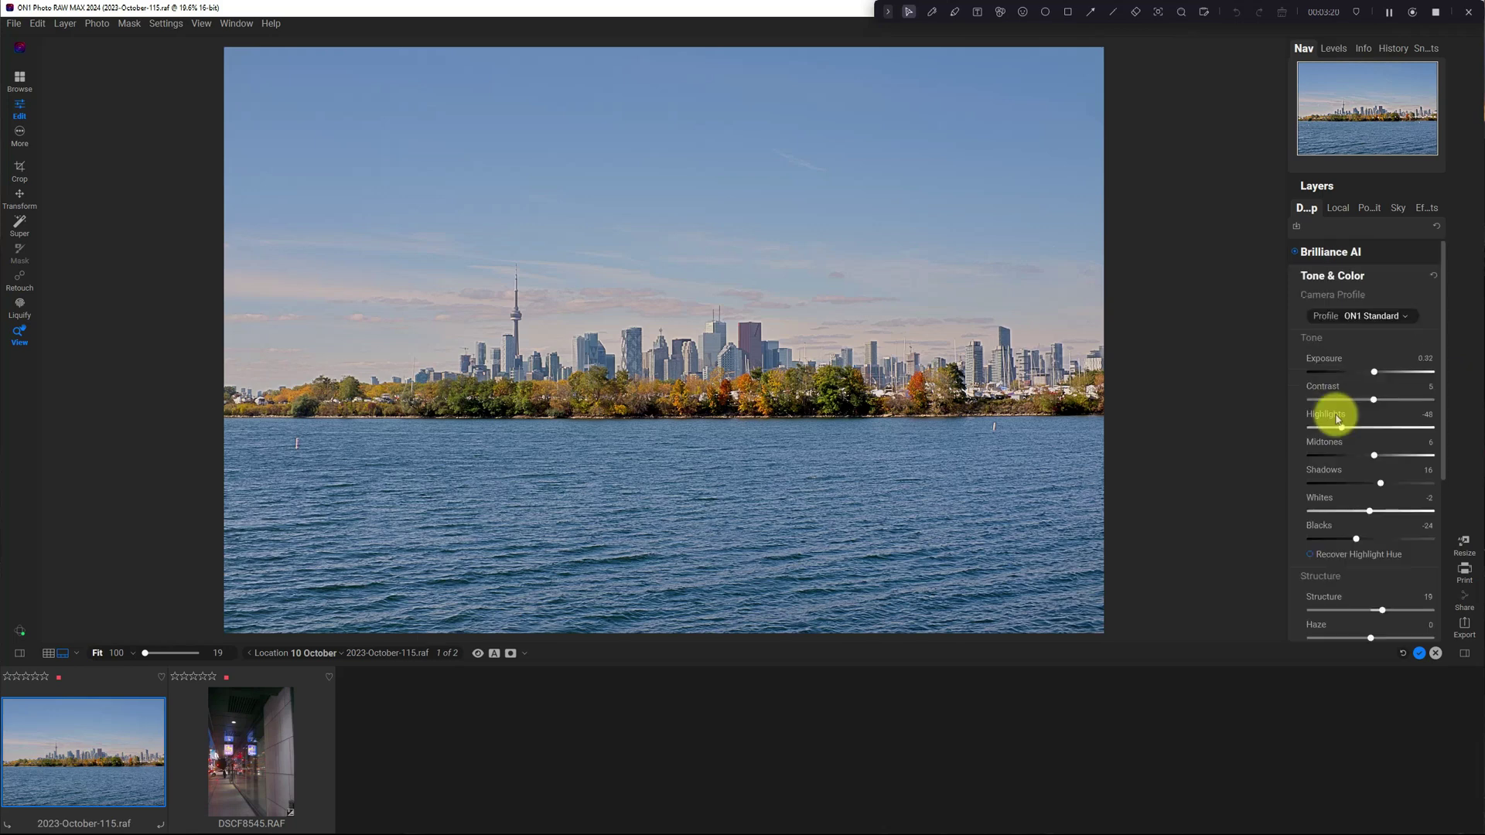
scroll(1377, 514, "down", 2)
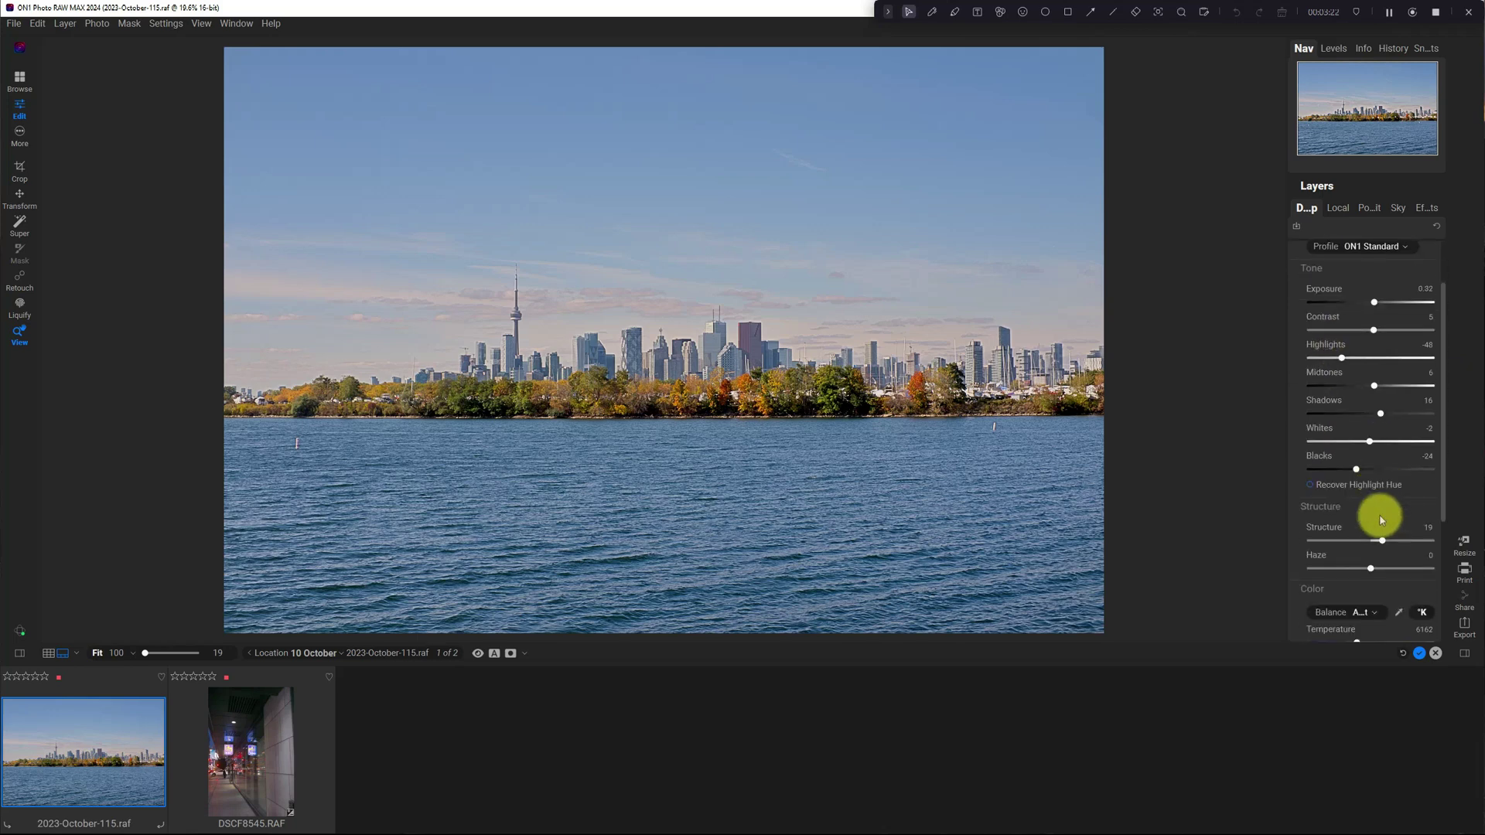
scroll(1369, 515, "down", 2)
scroll(1366, 514, "down", 2)
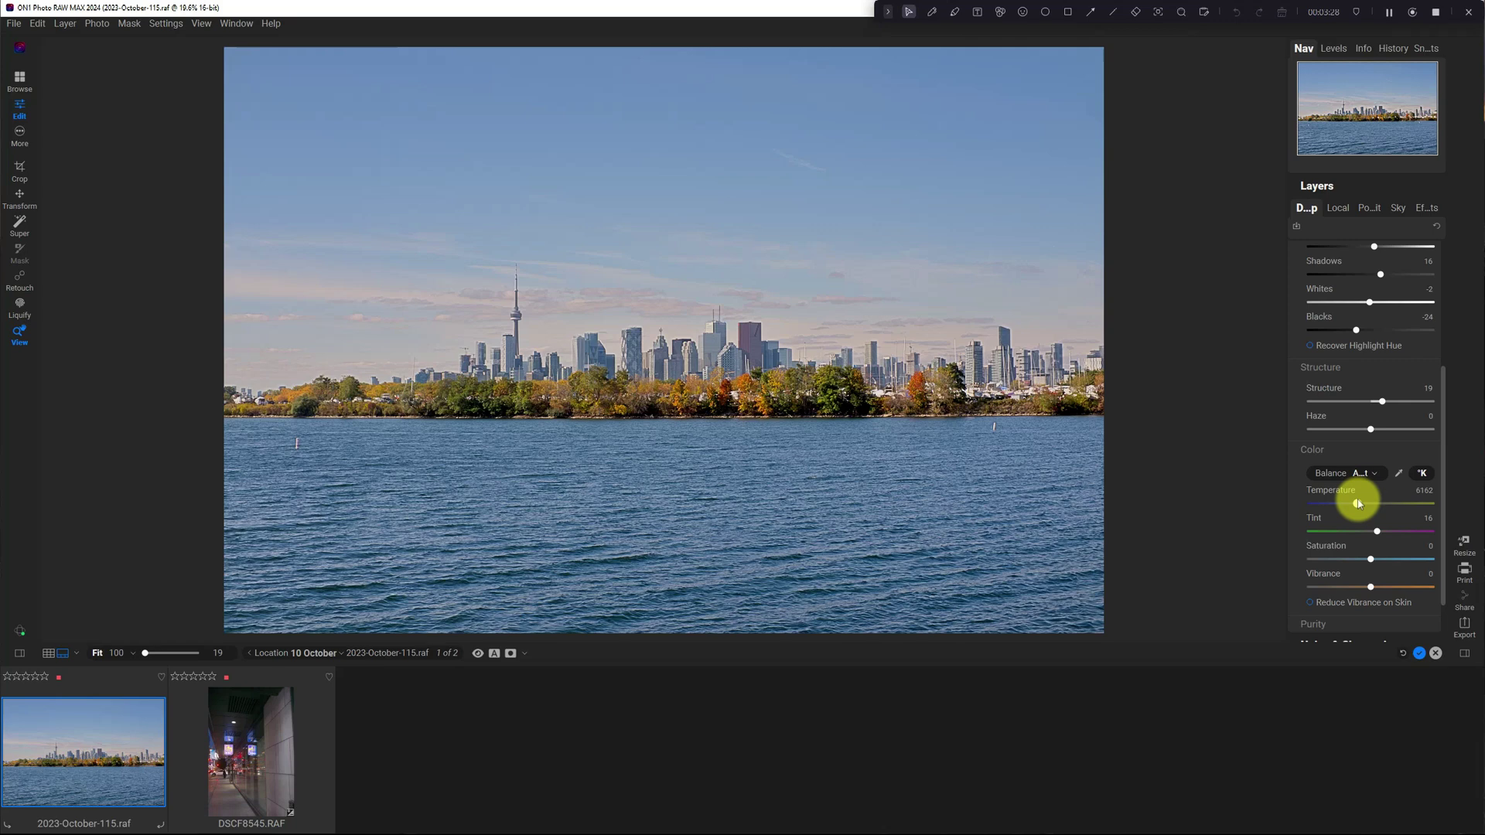
left_click(1366, 475)
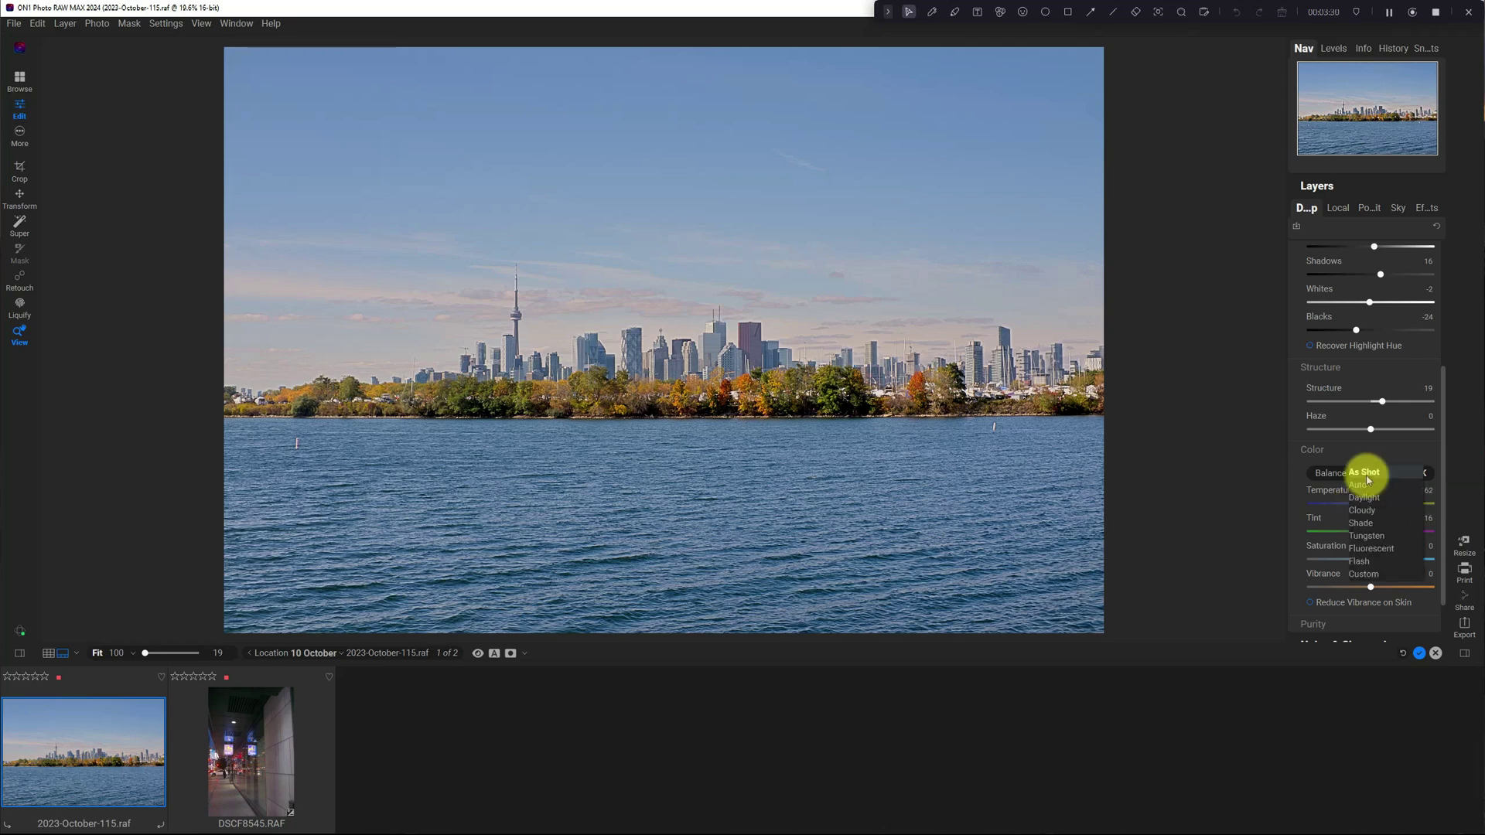
left_click(1345, 457)
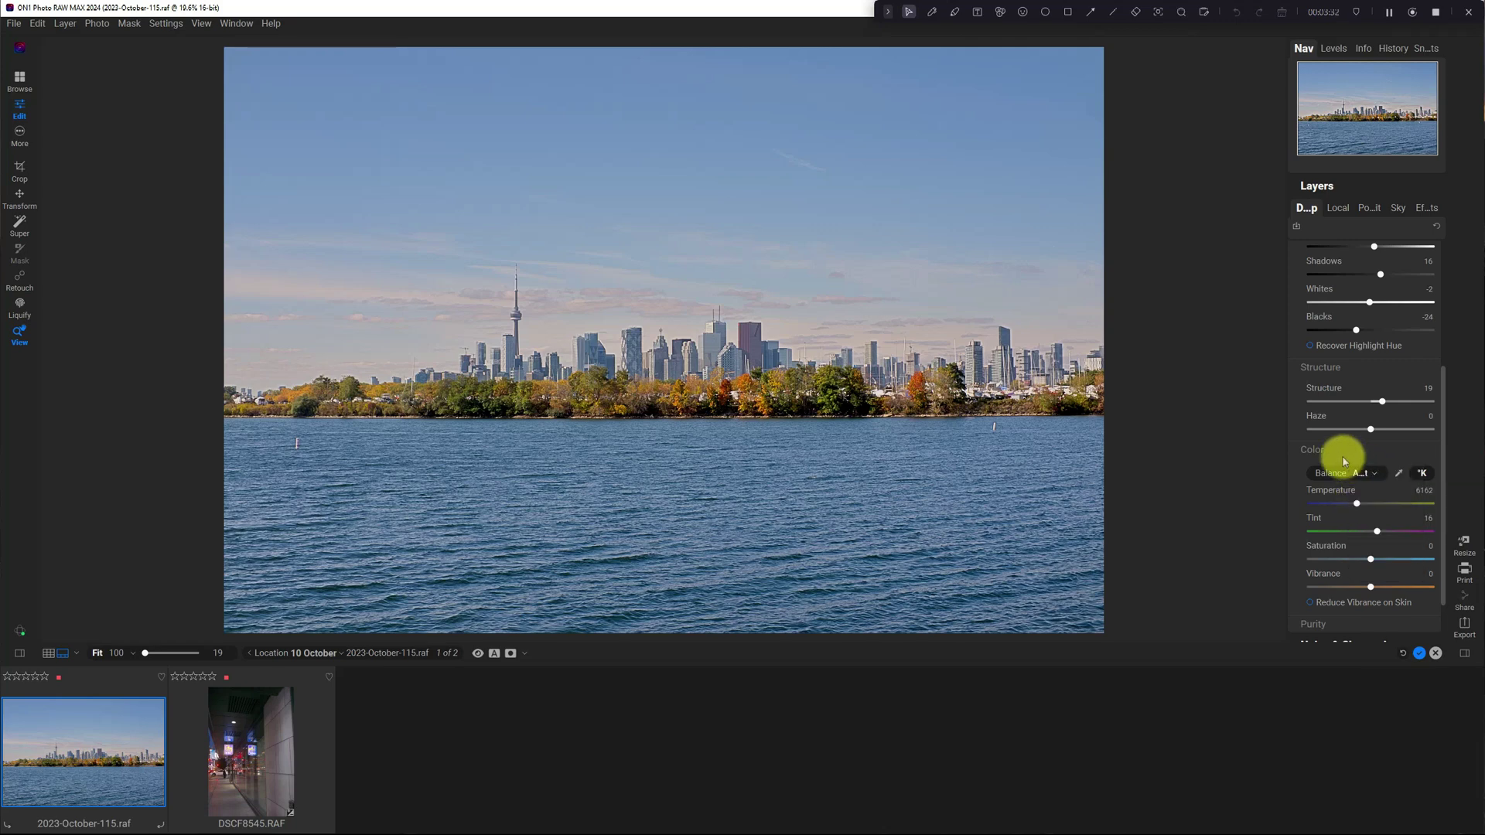
scroll(1375, 459, "up", 2)
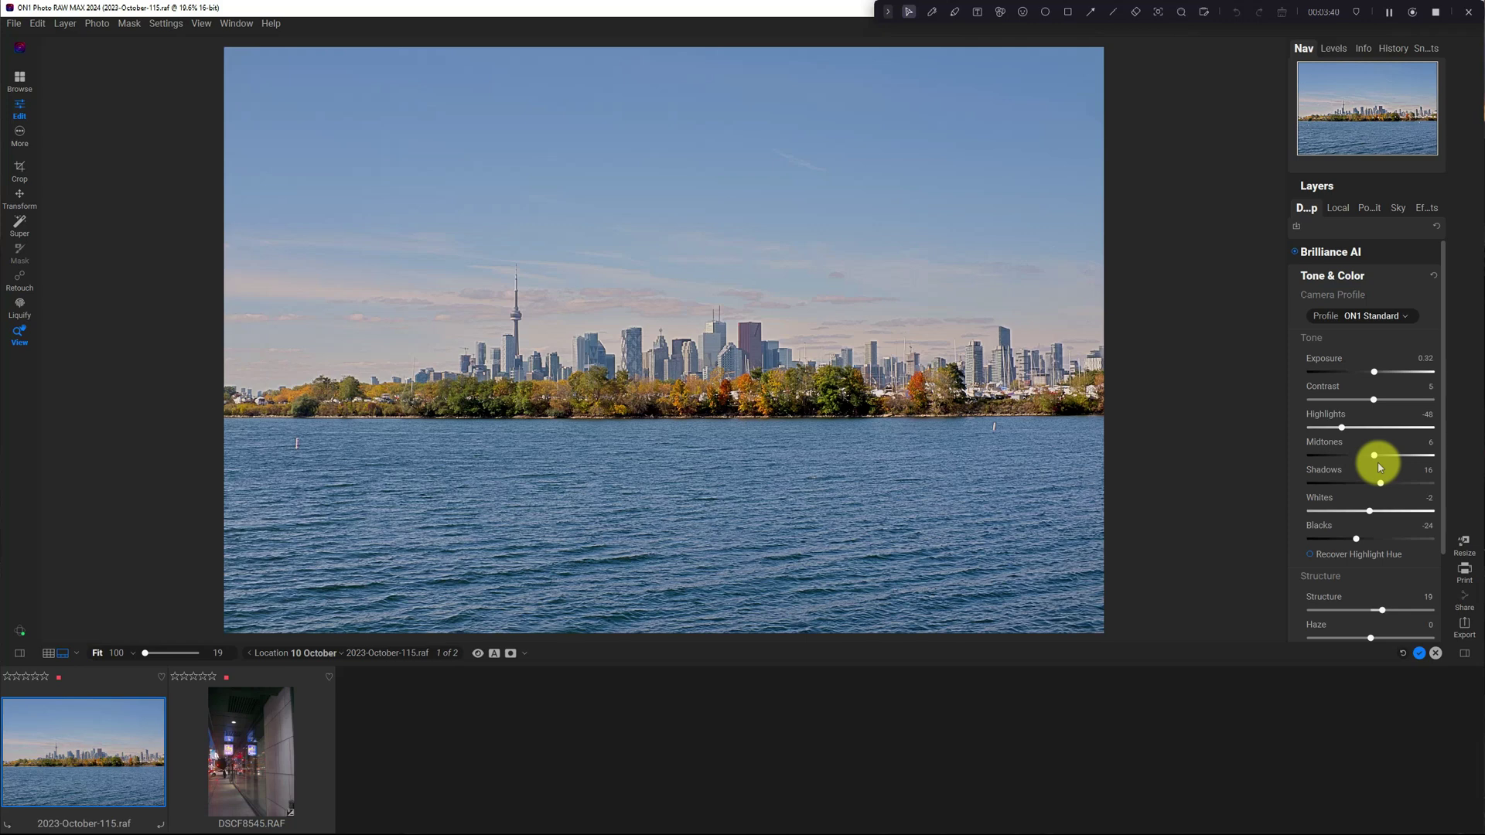
- Expand the Brilliance AI settings again and collapse Fine Tune
left_click(1379, 255)
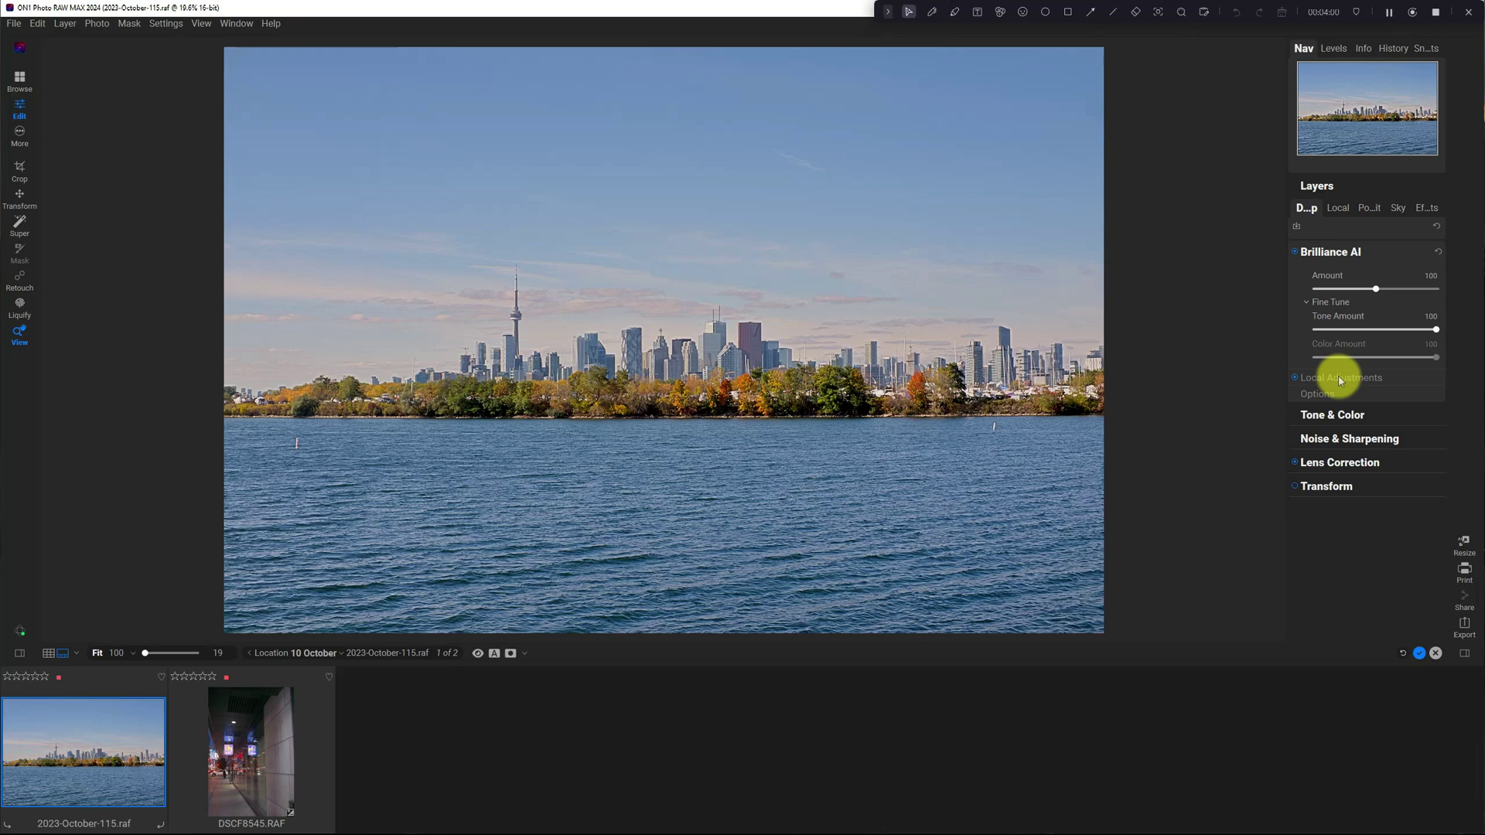
left_click(1304, 304)
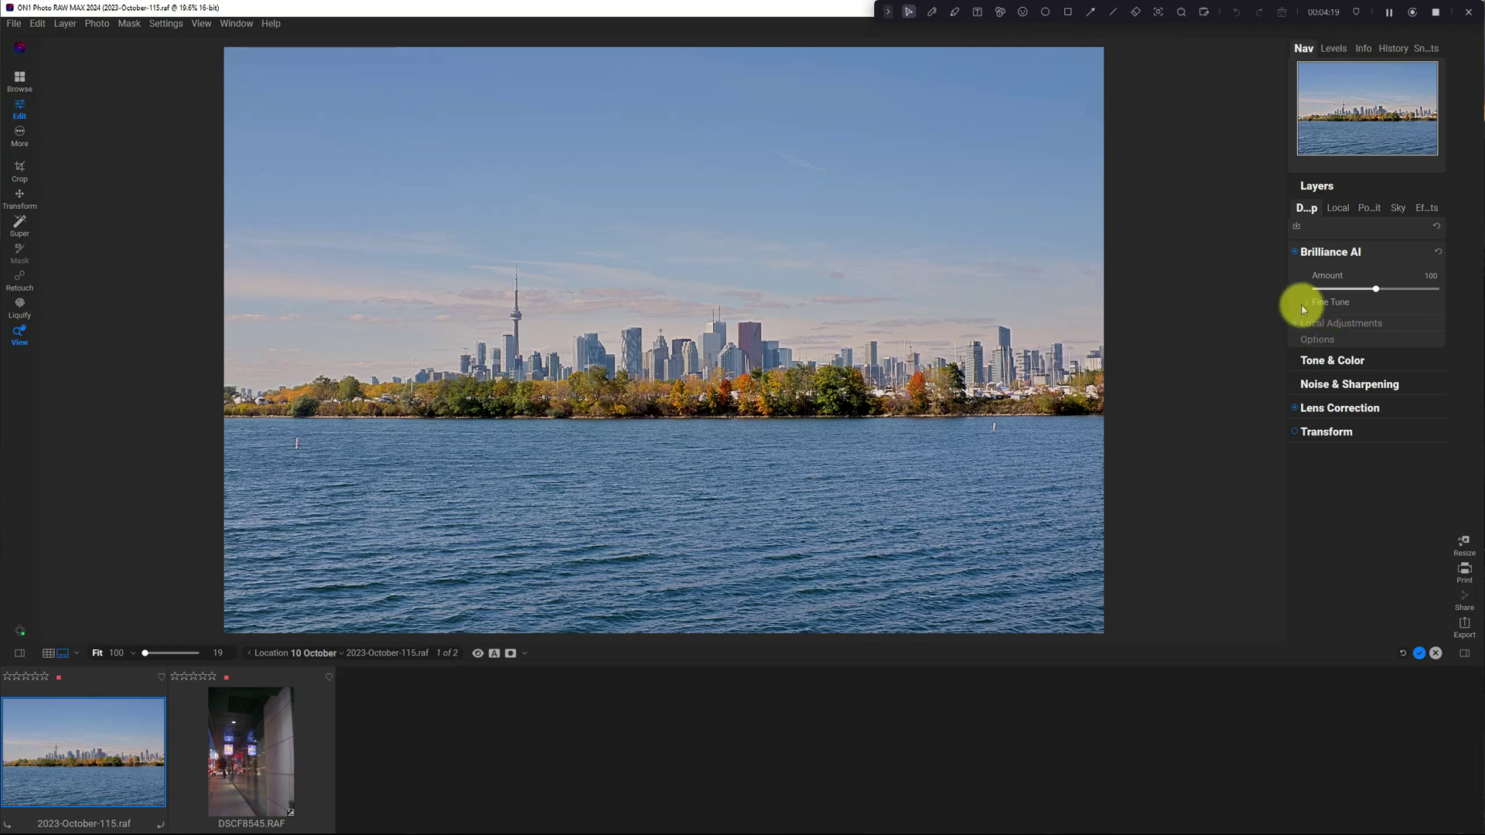
- Expand and enable Local Adjustments, then expand the Brilliance AI Options
left_click(1312, 326)
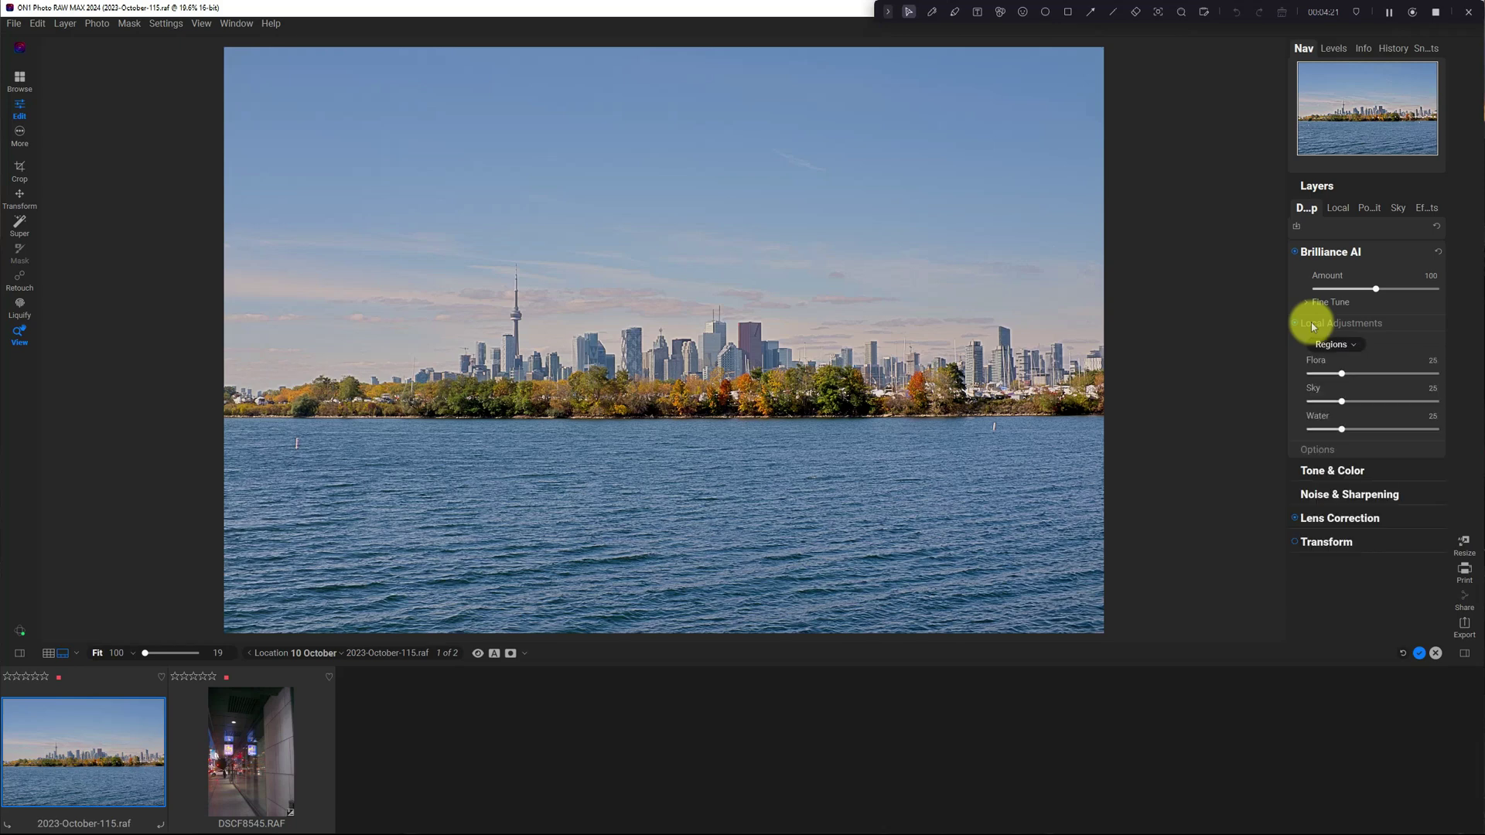
left_click(1311, 324)
left_click(1322, 450)
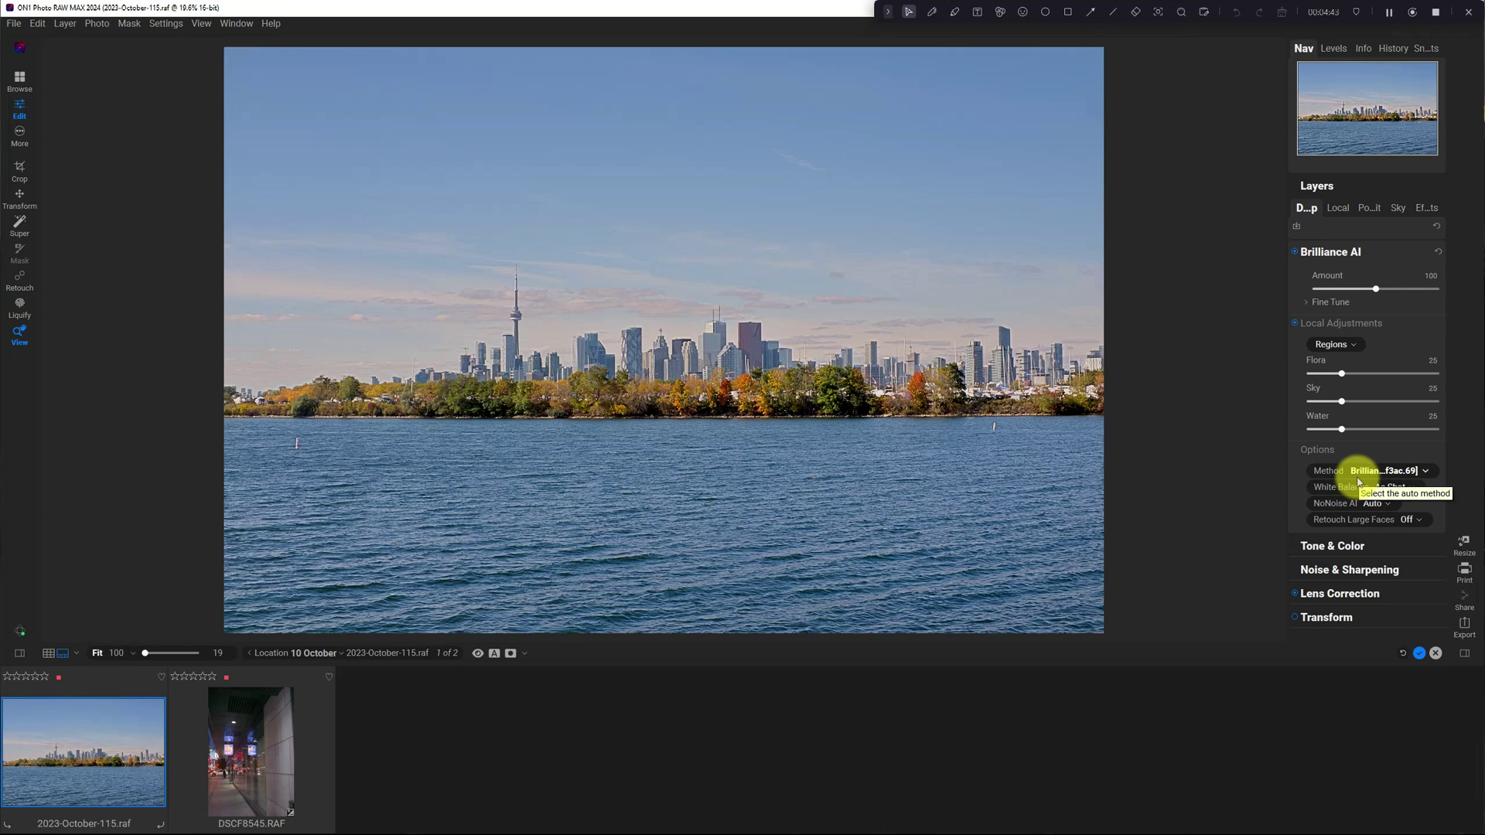
- Try the second Brilliance AI method, then close and reopen Options
left_click(1424, 474)
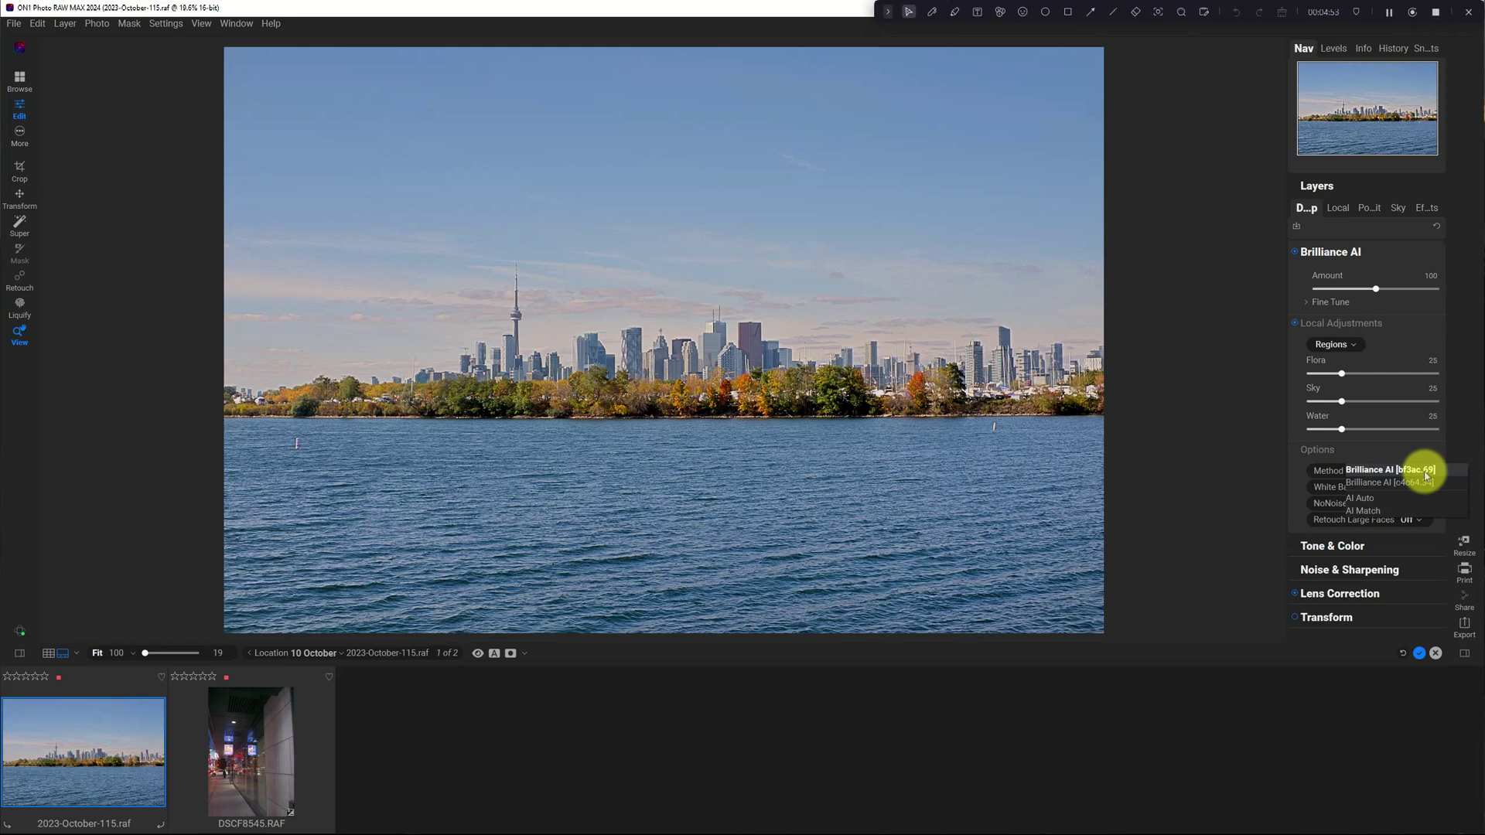
left_click(1424, 482)
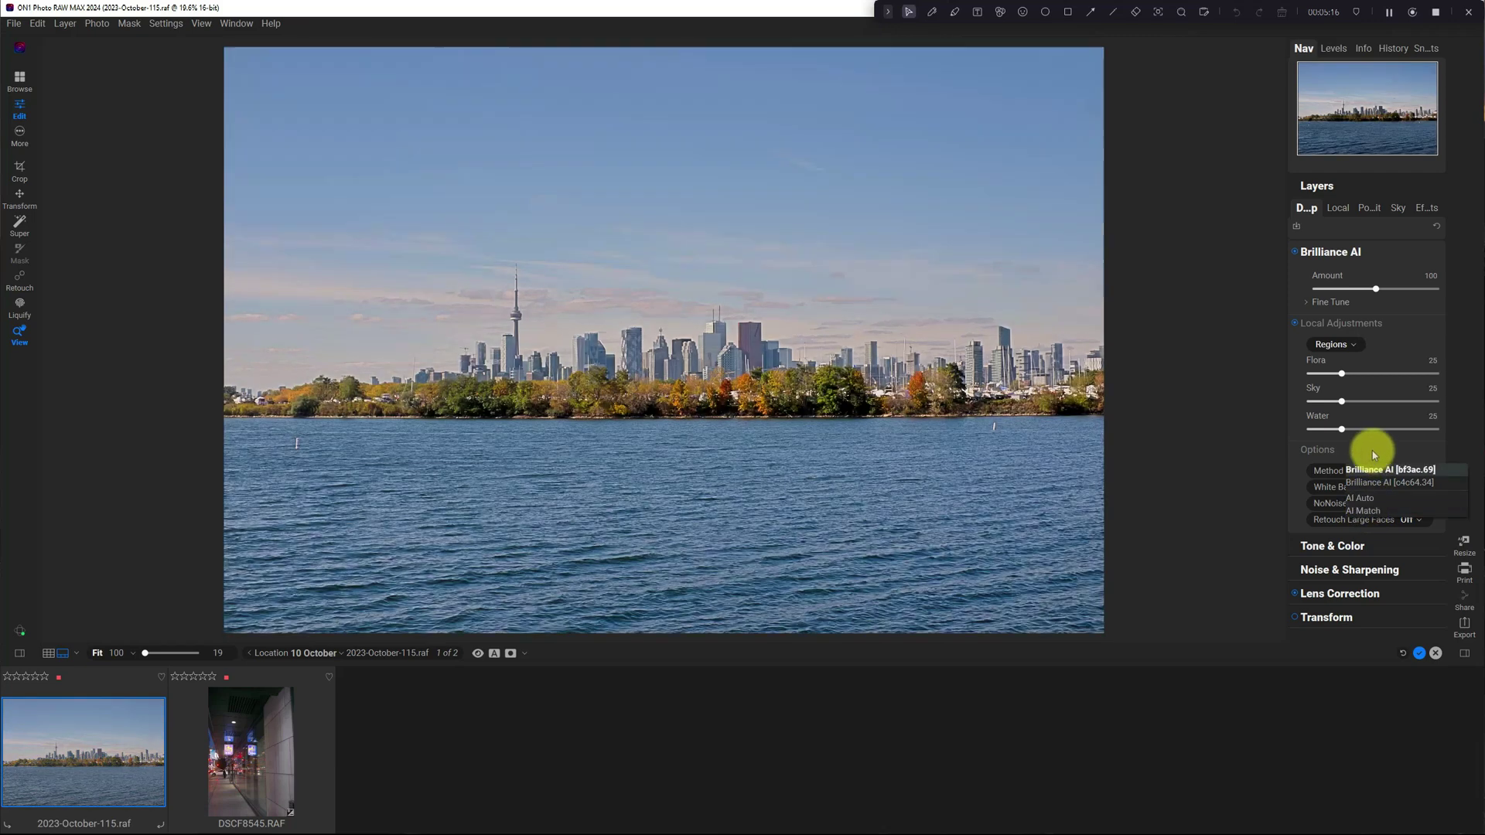
left_click(1372, 455)
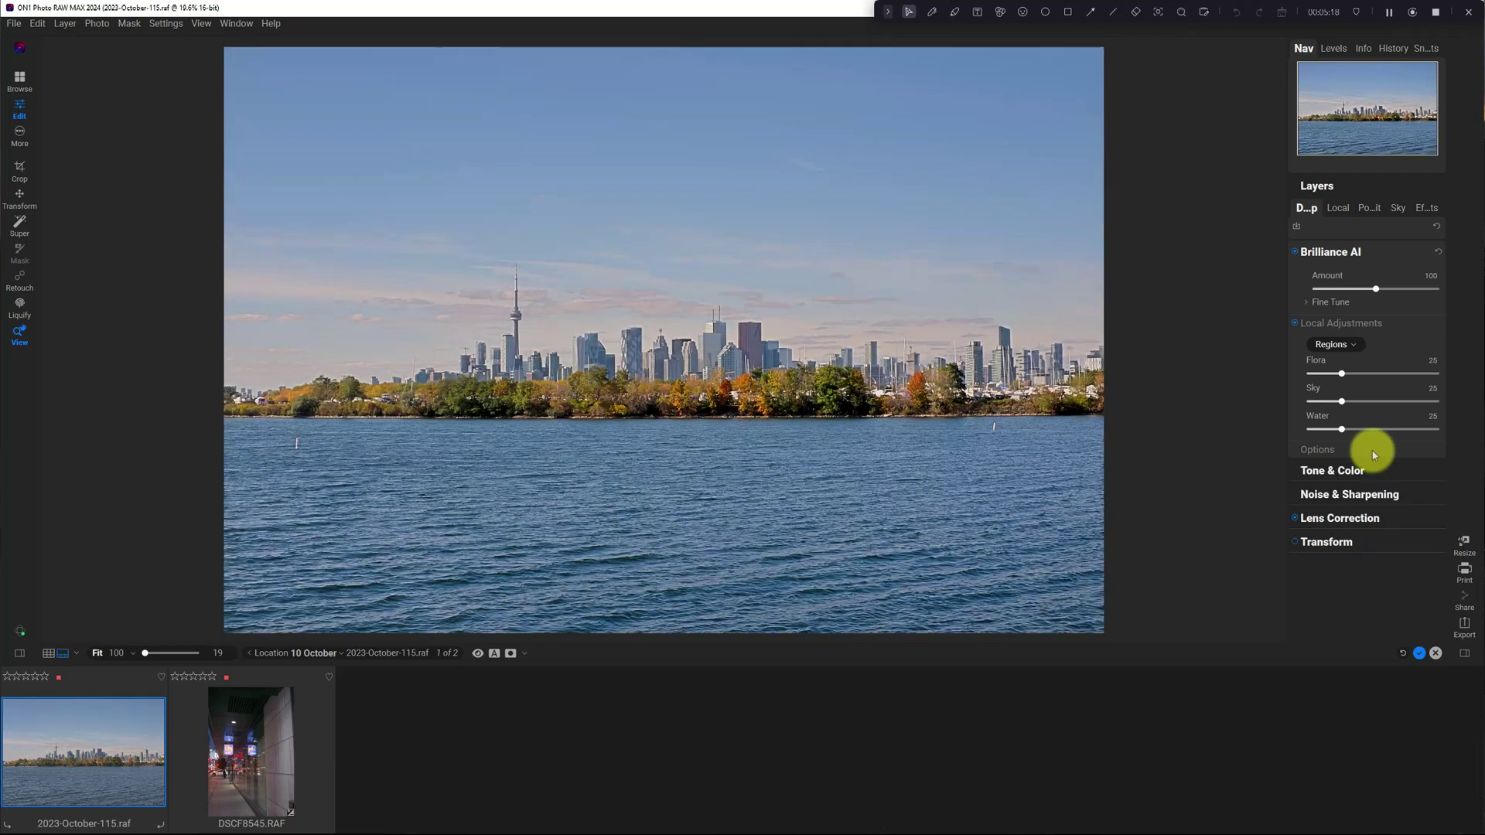
left_click(1374, 456)
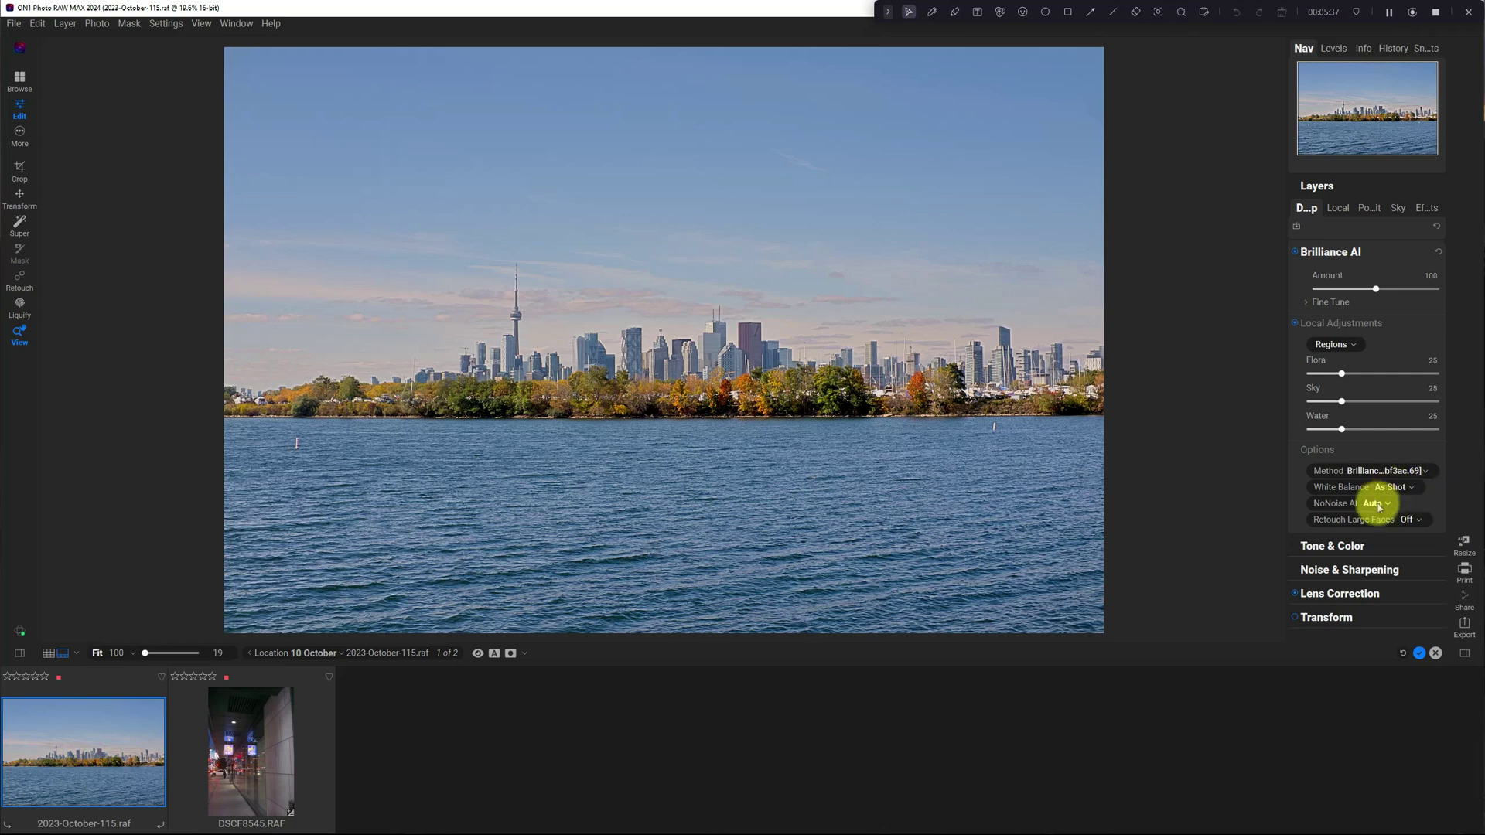
- Hide Options, set Water enhancement to 5 after comparing maximum, and raise Sky to 55
left_click(1316, 452)
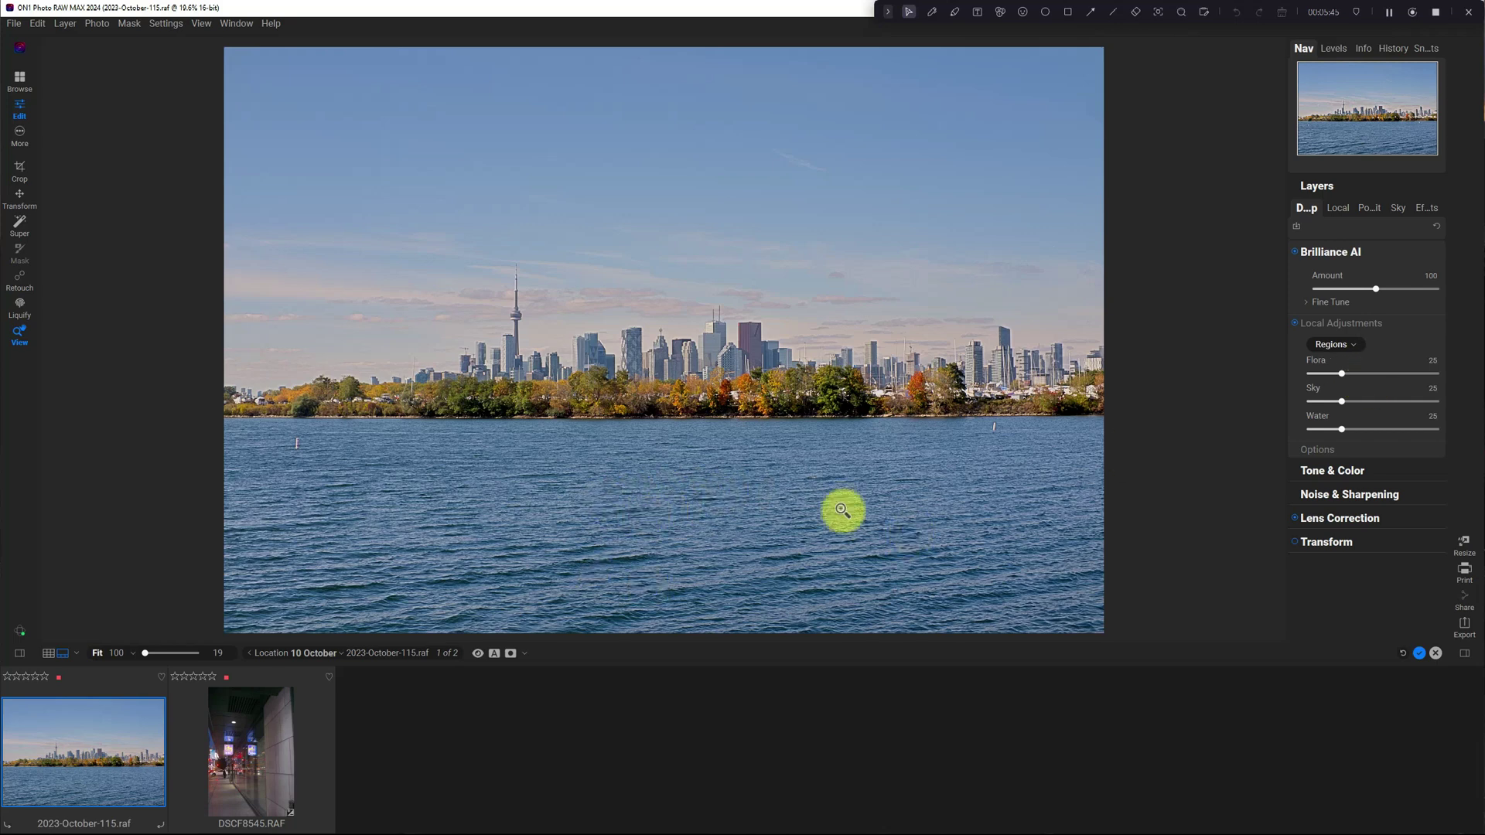
left_click_drag(1340, 430, 1307, 430)
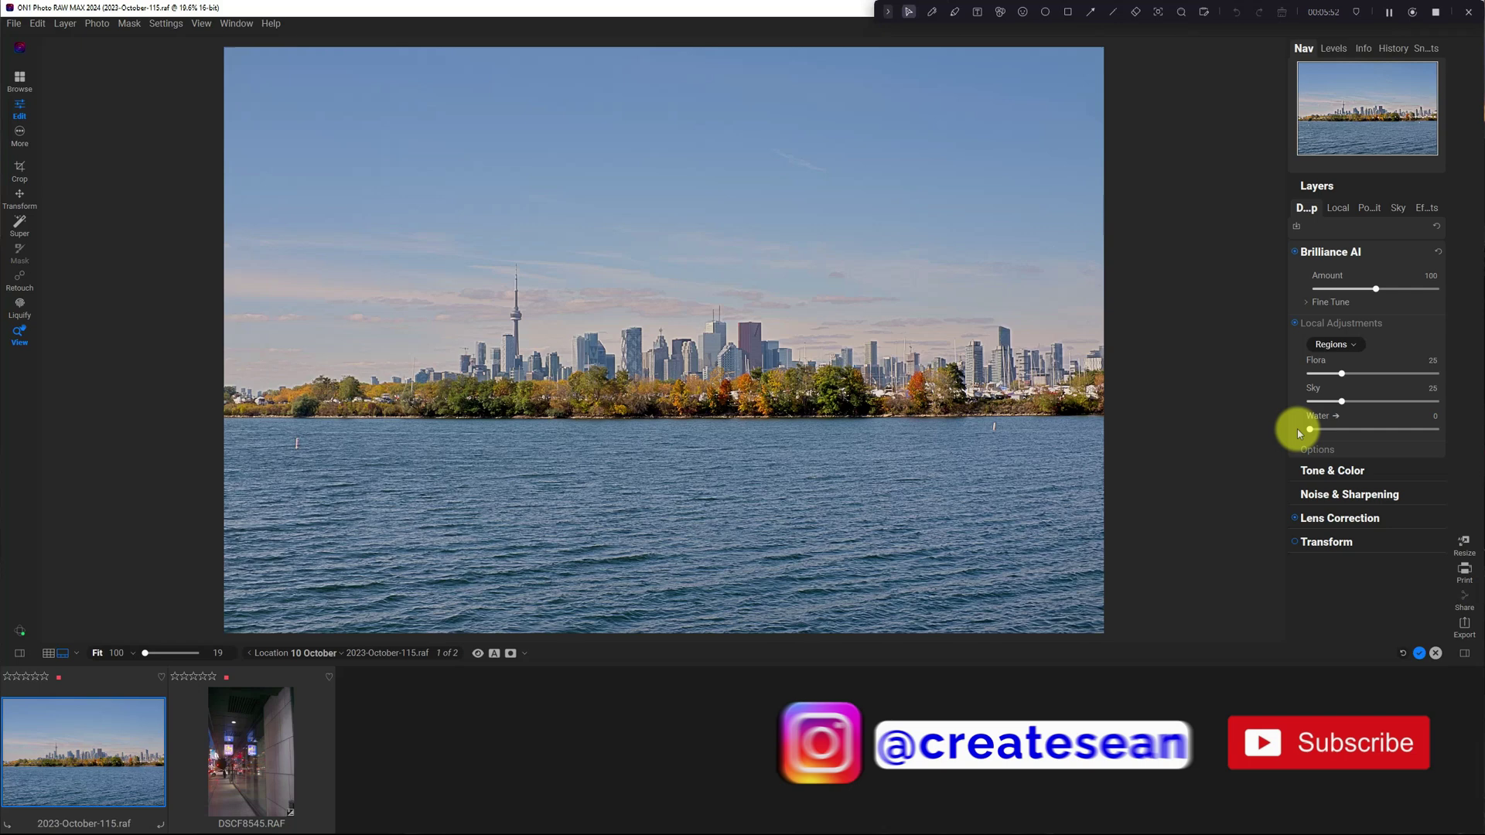
left_click_drag(1309, 426, 1456, 425)
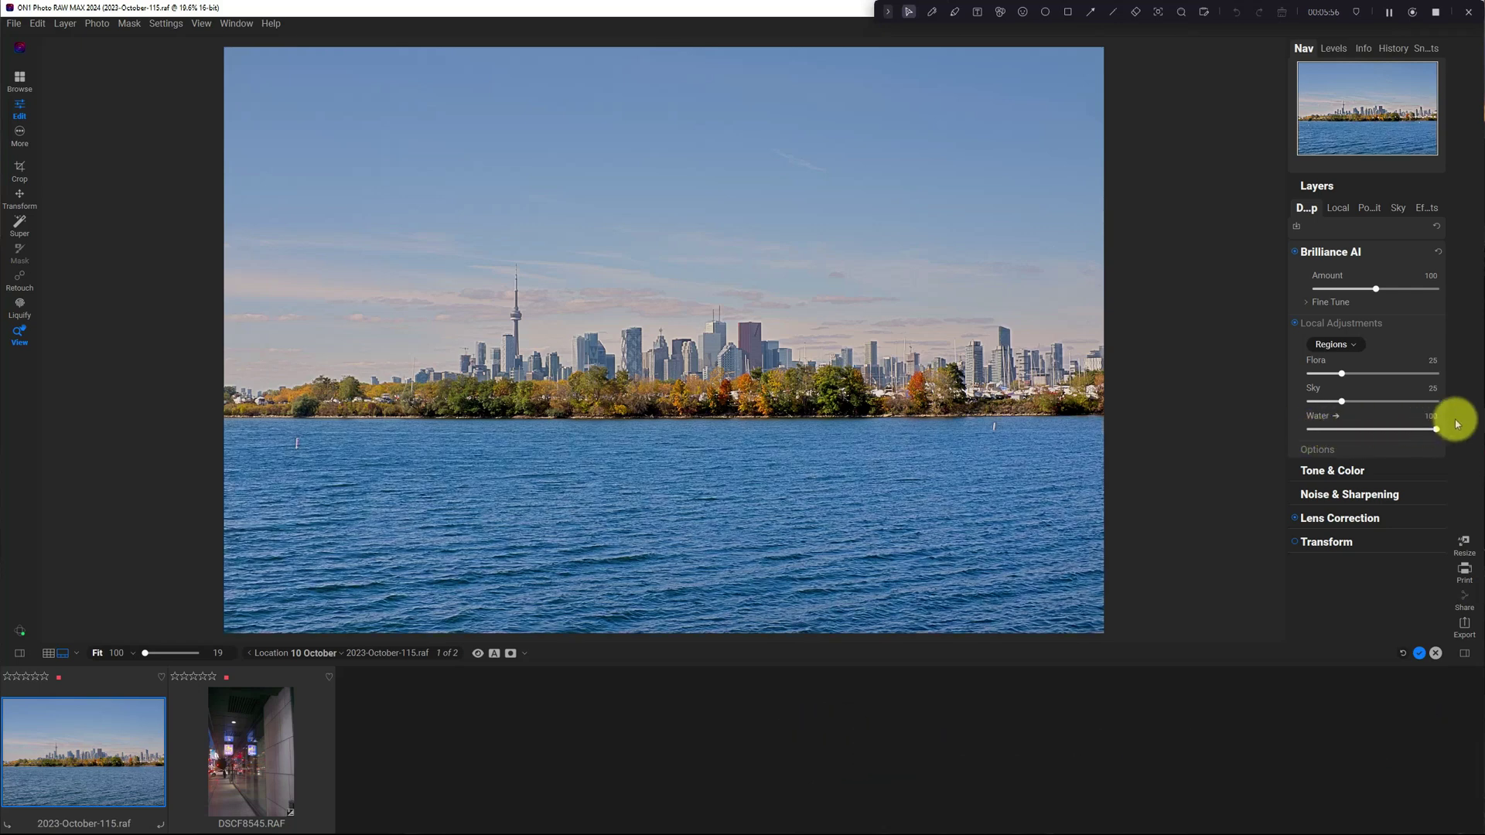
left_click_drag(1457, 425, 1316, 430)
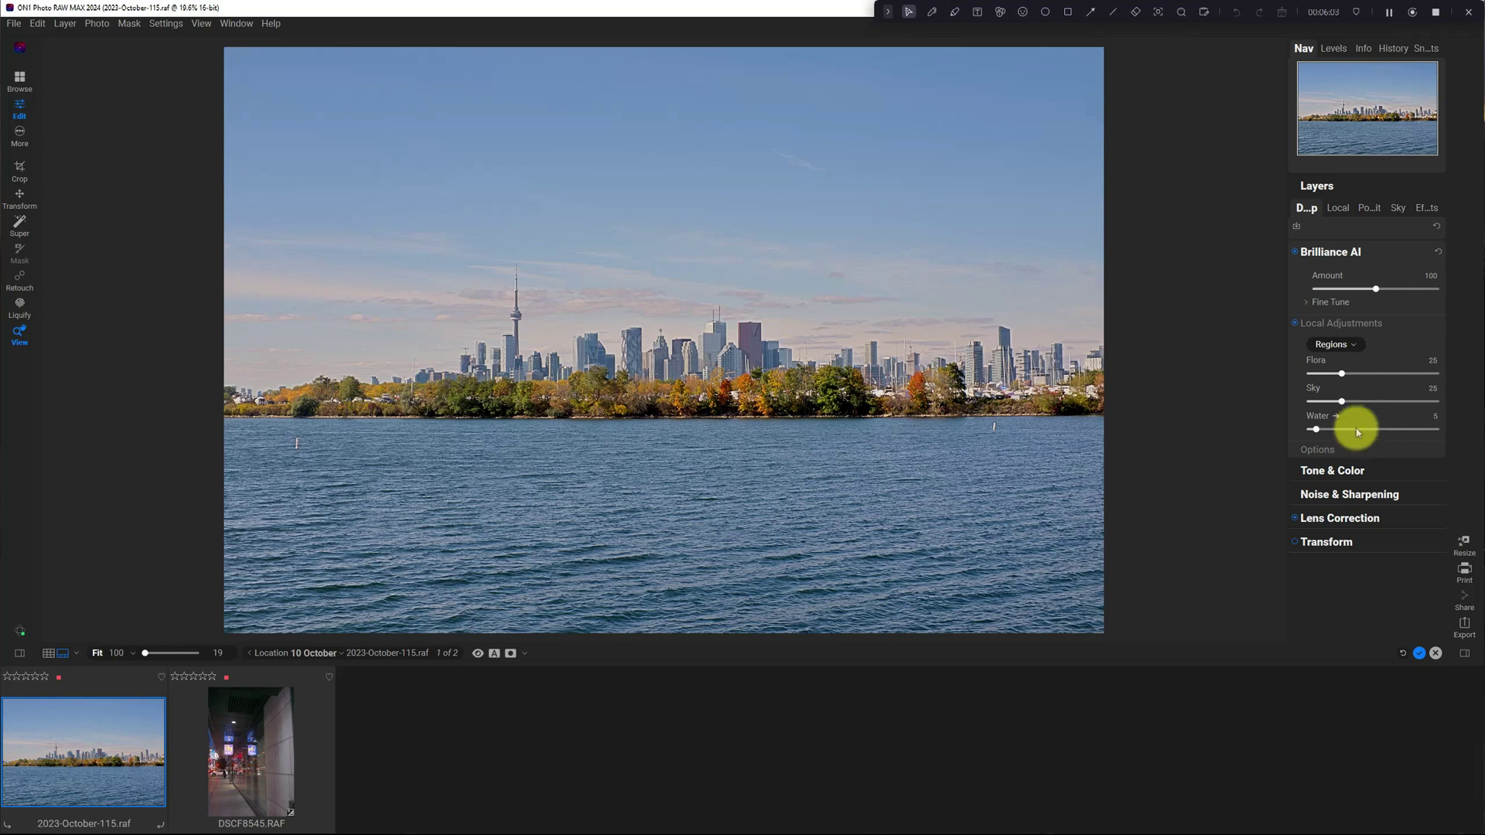
left_click_drag(1344, 403, 1378, 402)
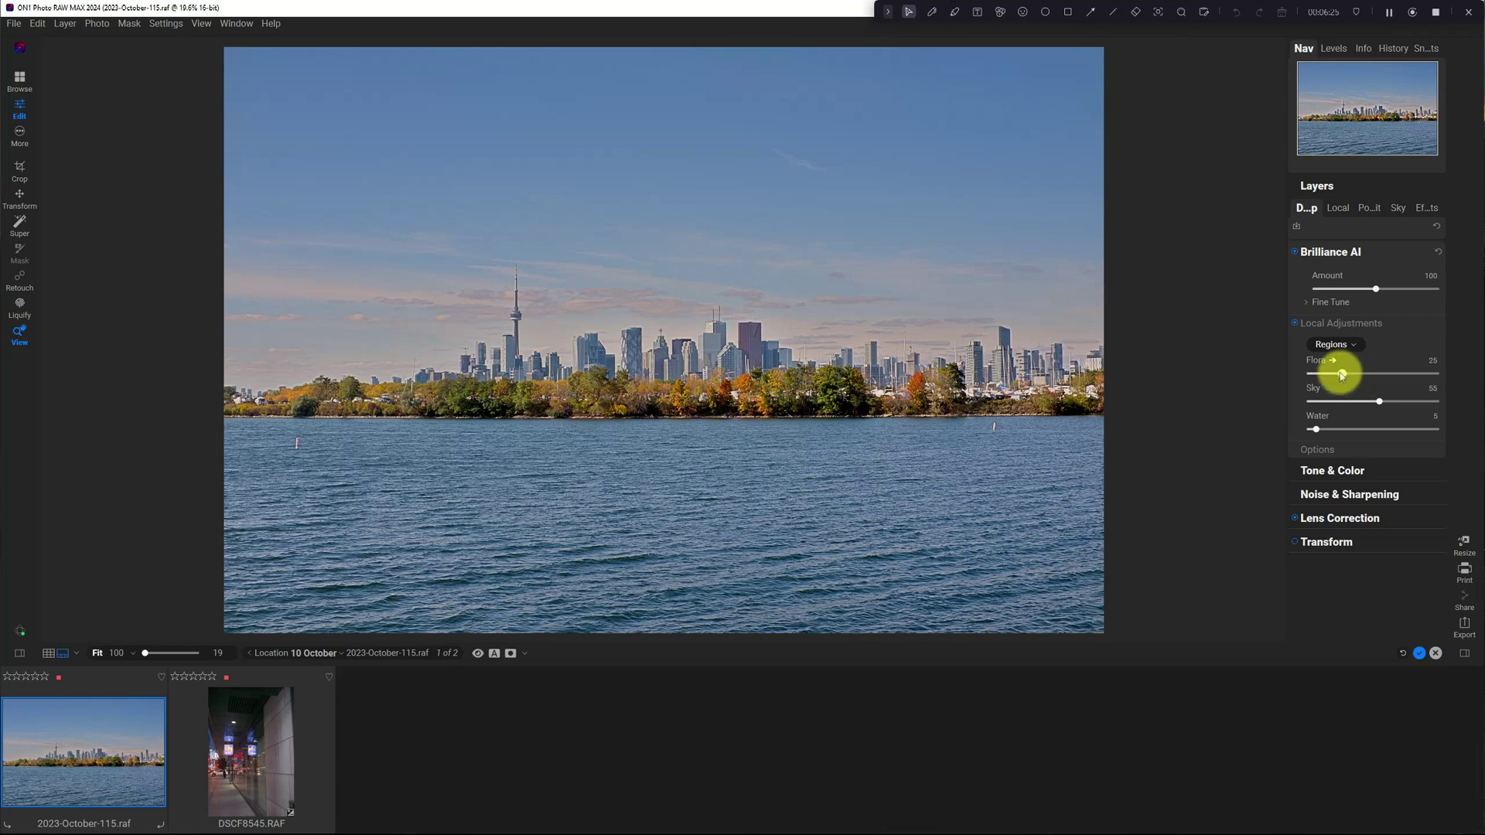
- Set Flora enhancement to about 50 and open the Regions dropdown
left_click_drag(1349, 375, 1387, 374)
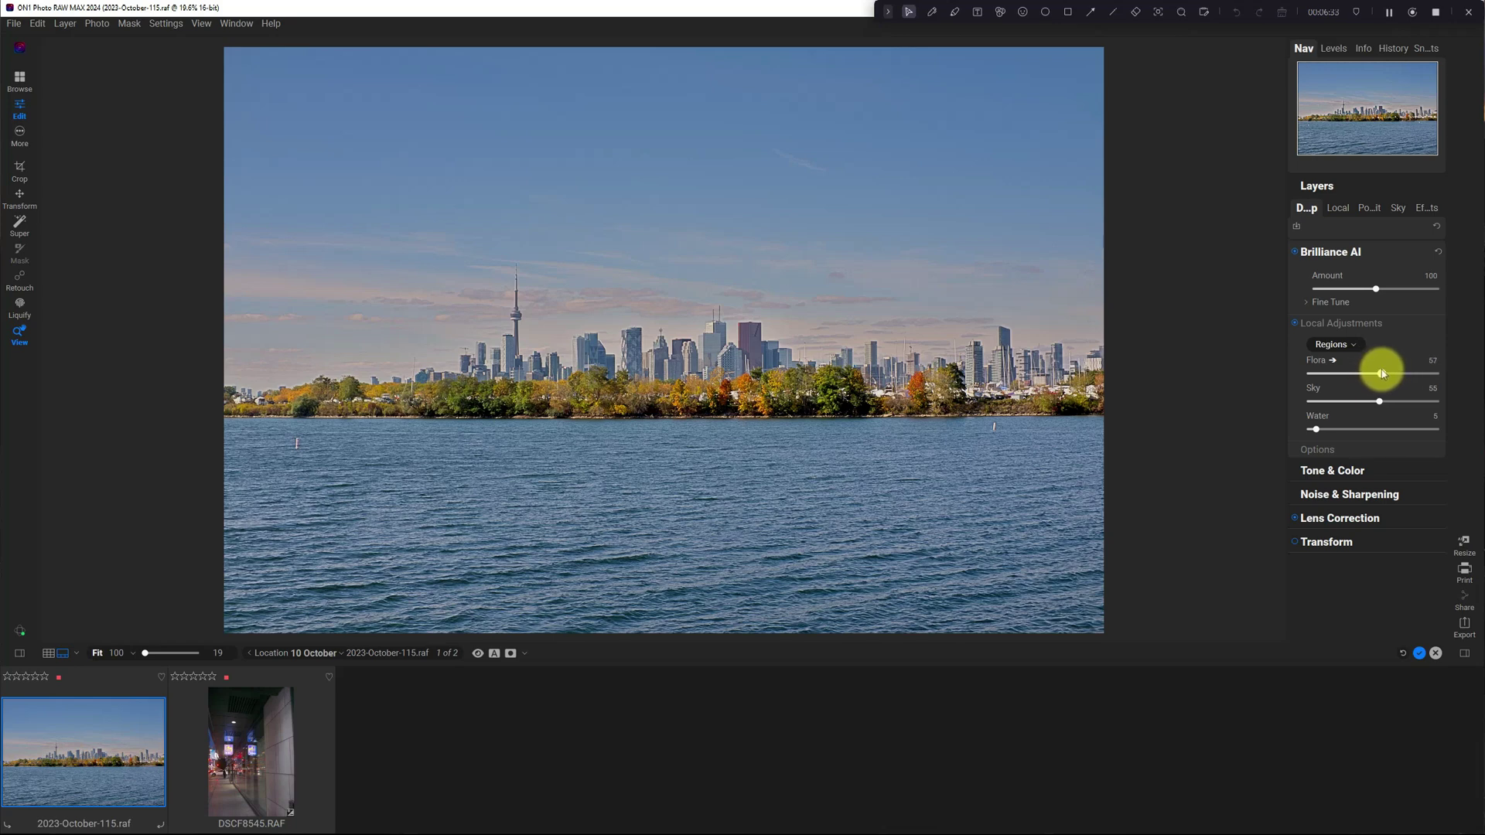
left_click_drag(1388, 374, 1377, 374)
left_click(1357, 346)
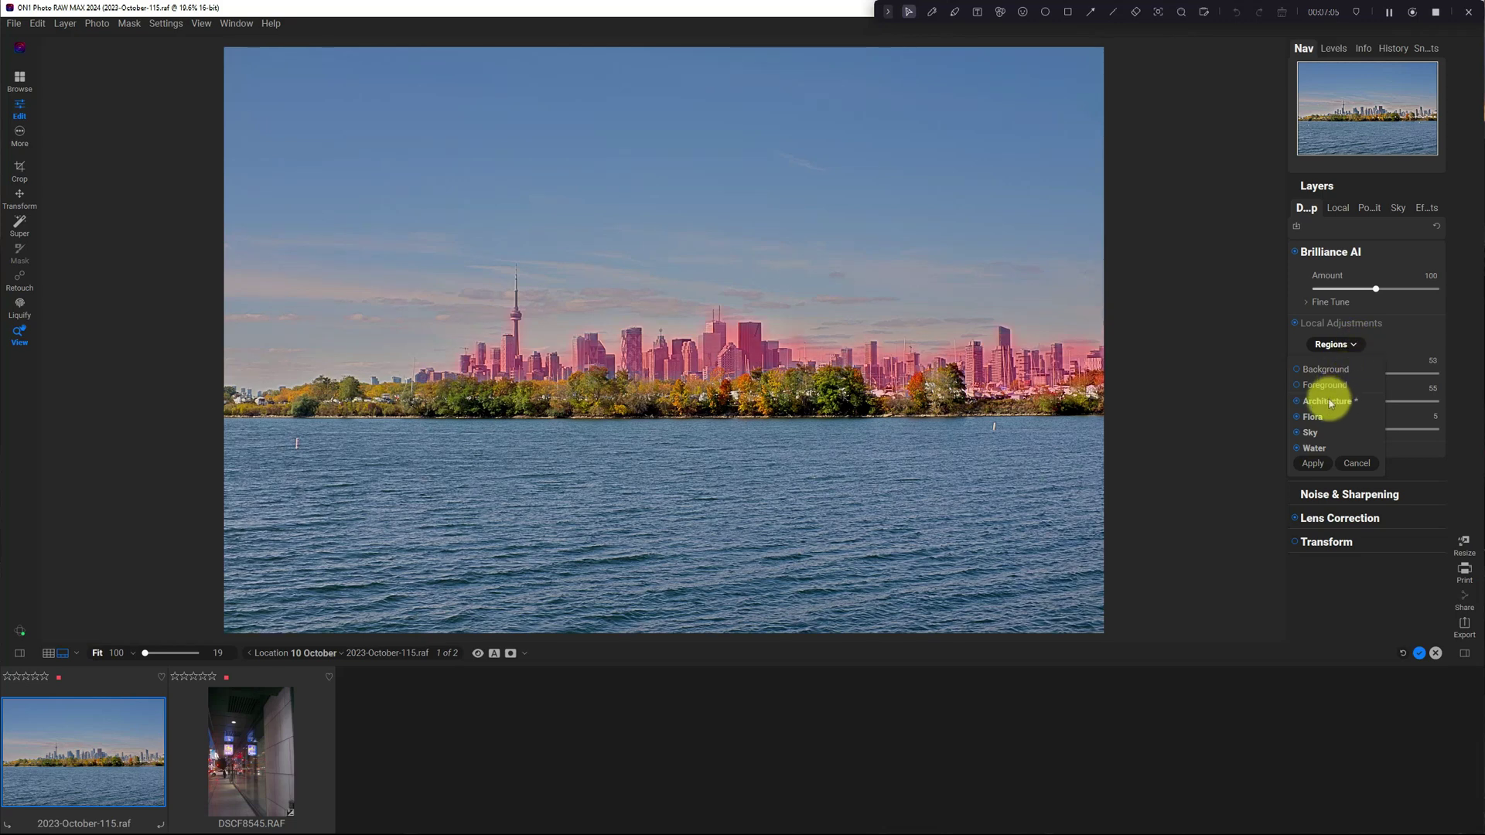
- Add the Architecture region and raise its enhancement to 80
left_click(1312, 463)
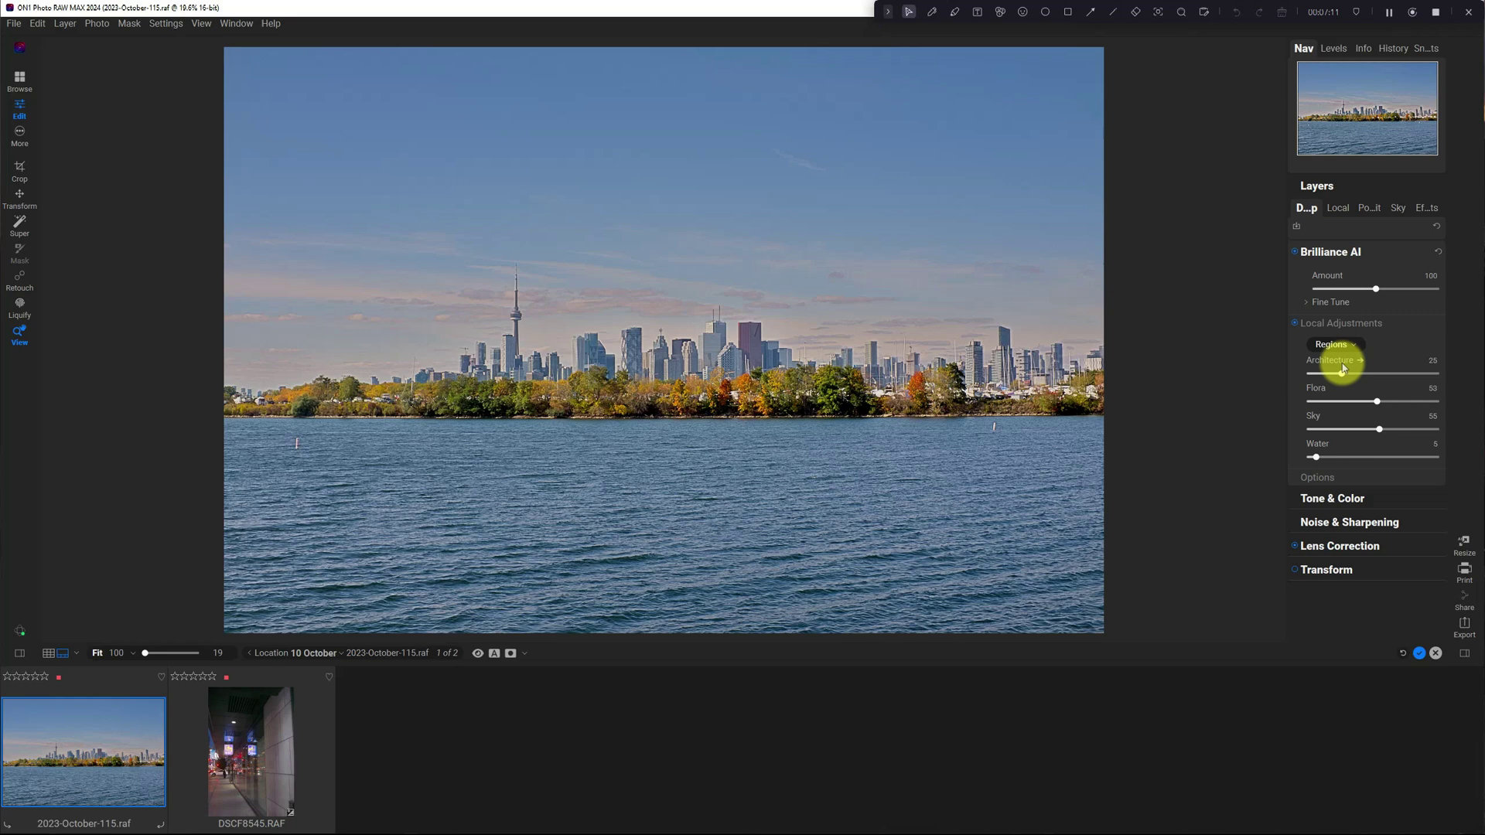
left_click_drag(1342, 365, 1372, 376)
mouse_move(1371, 377)
left_mouse_down()
mouse_move(1445, 375)
mouse_move(1358, 374)
mouse_move(1434, 375)
mouse_move(1409, 373)
left_mouse_up()
- Check the Water local layer, then raise the Develop Water enhancement to 22
left_click(1337, 449)
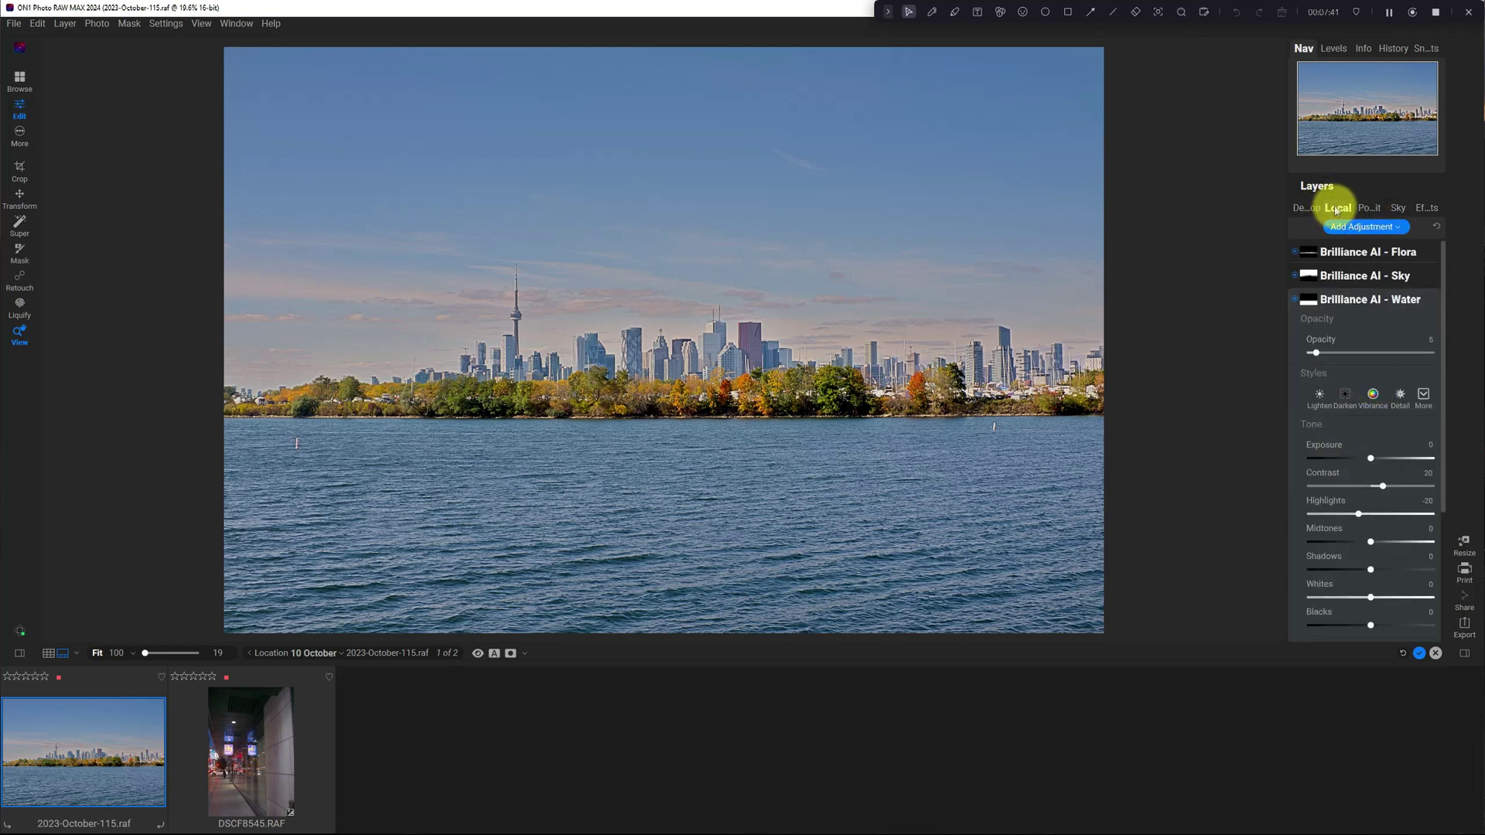
mouse_move(1365, 299)
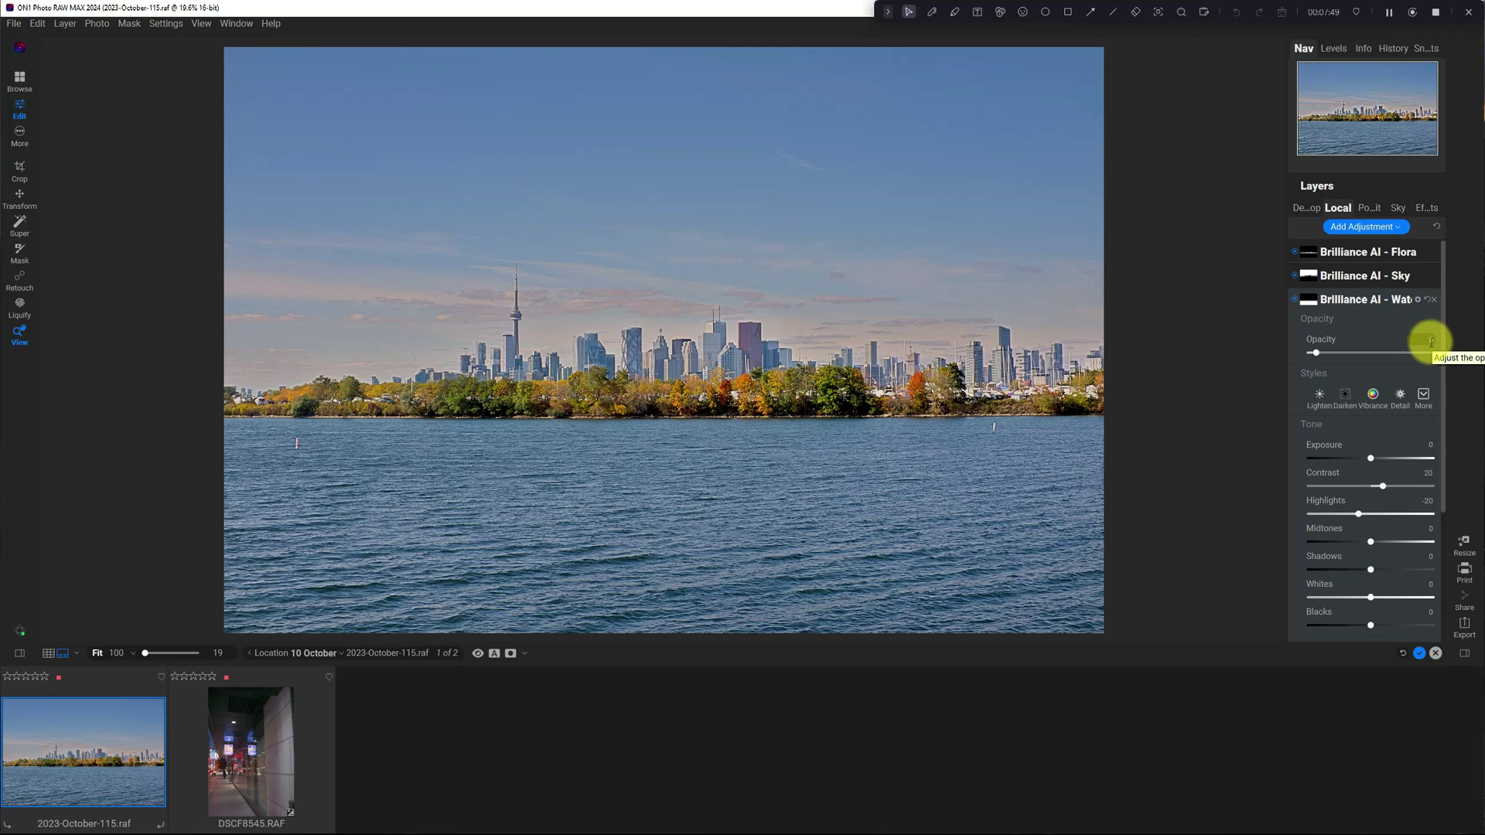
left_click(1309, 209)
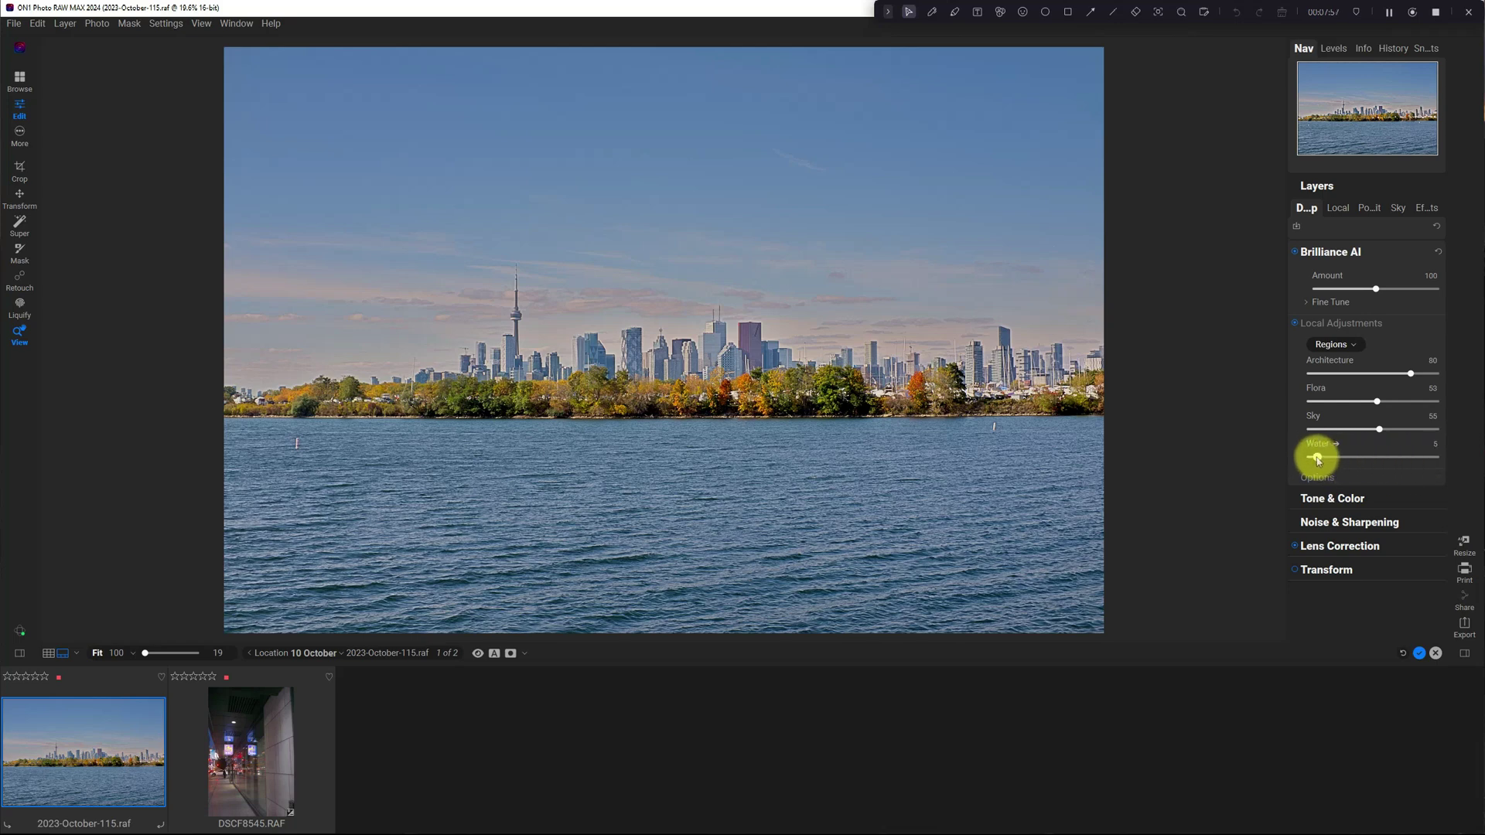
left_click_drag(1315, 460, 1337, 458)
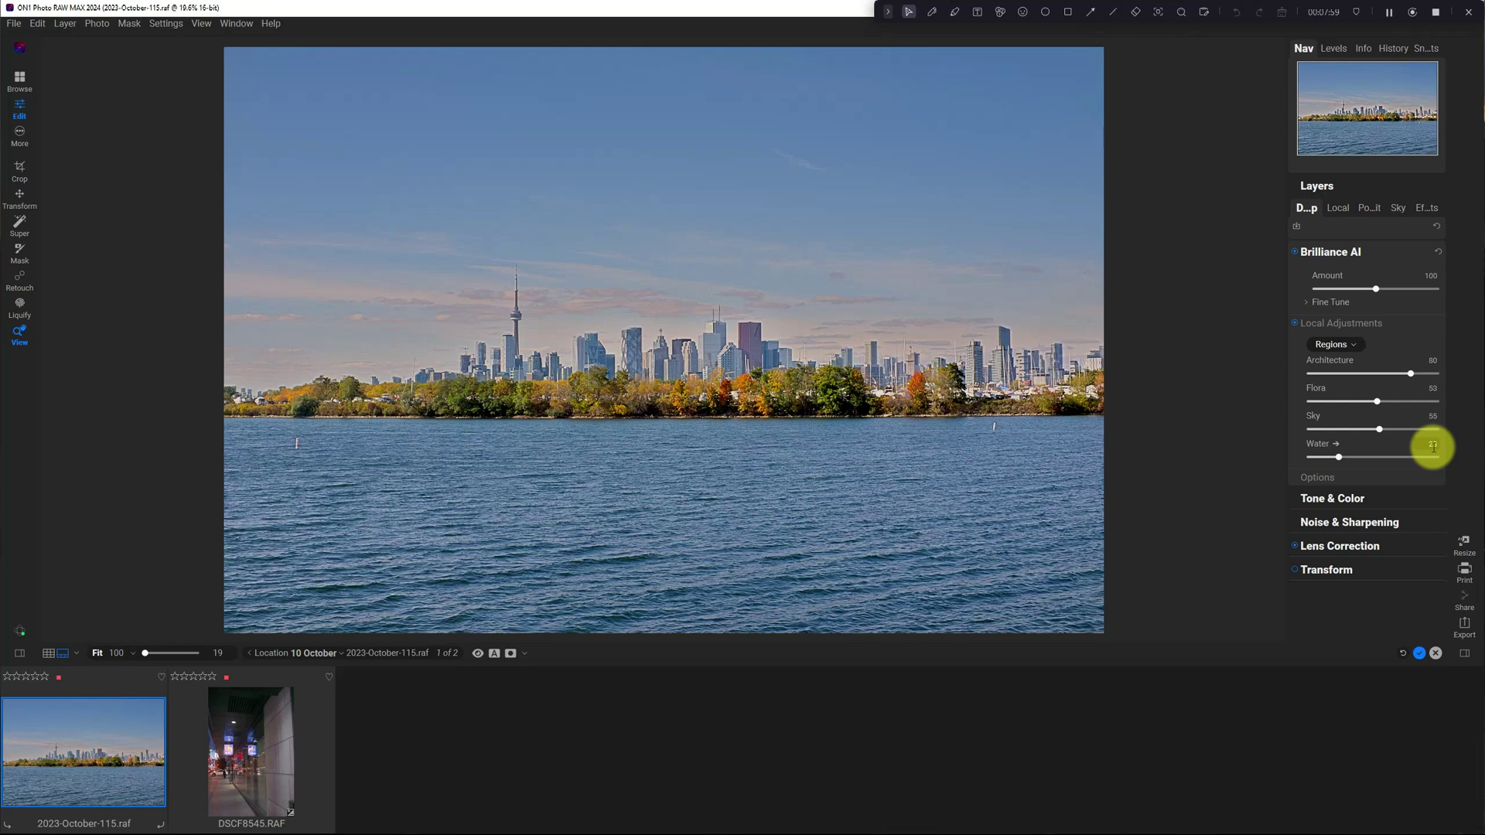
- Set the Water layer to Contrast 0, Shadows -11, Vibrance 12, compare, and collapse it
left_click(1337, 207)
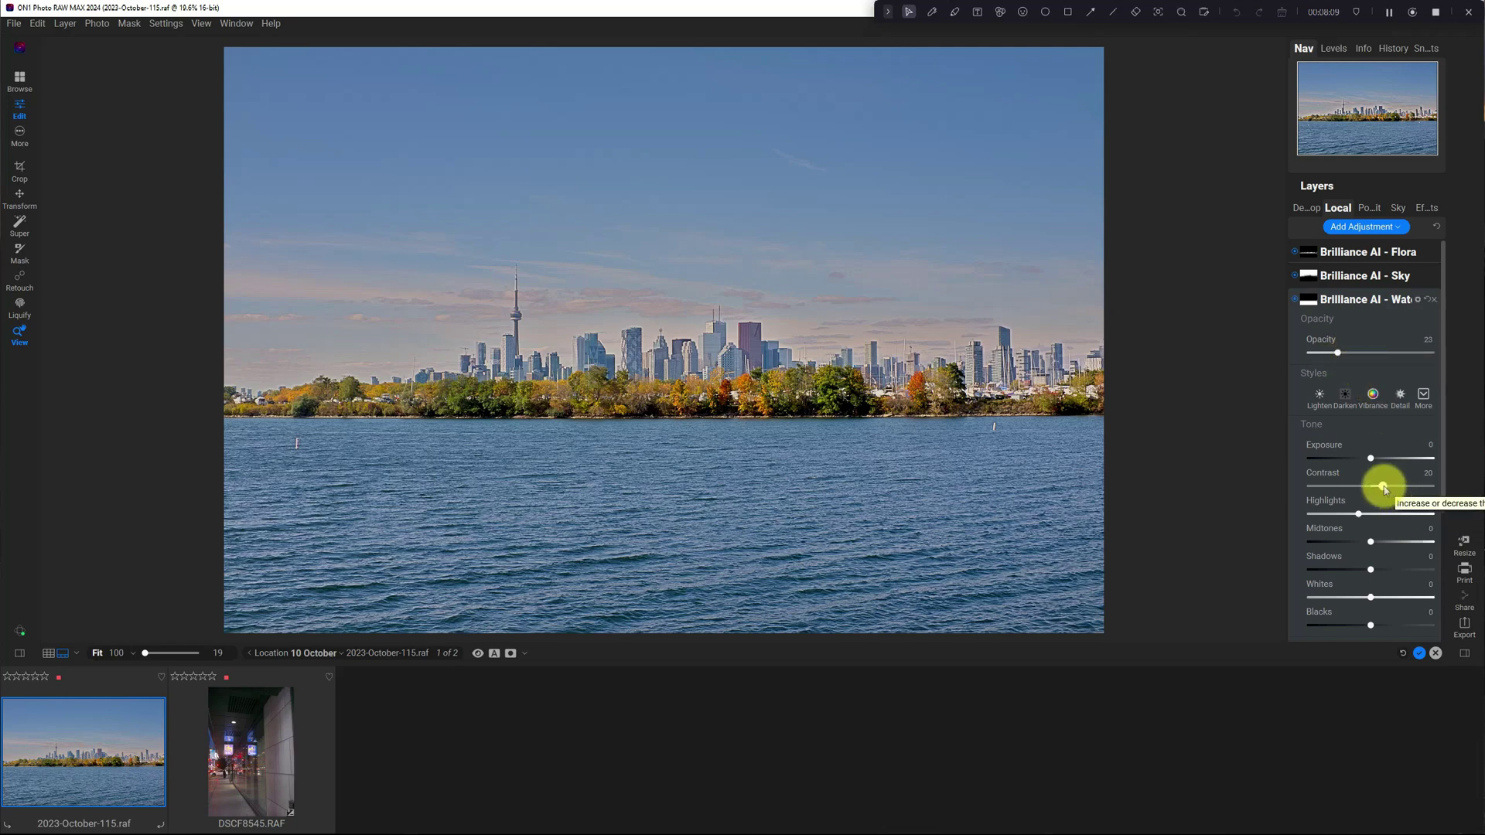
left_click_drag(1383, 489, 1371, 488)
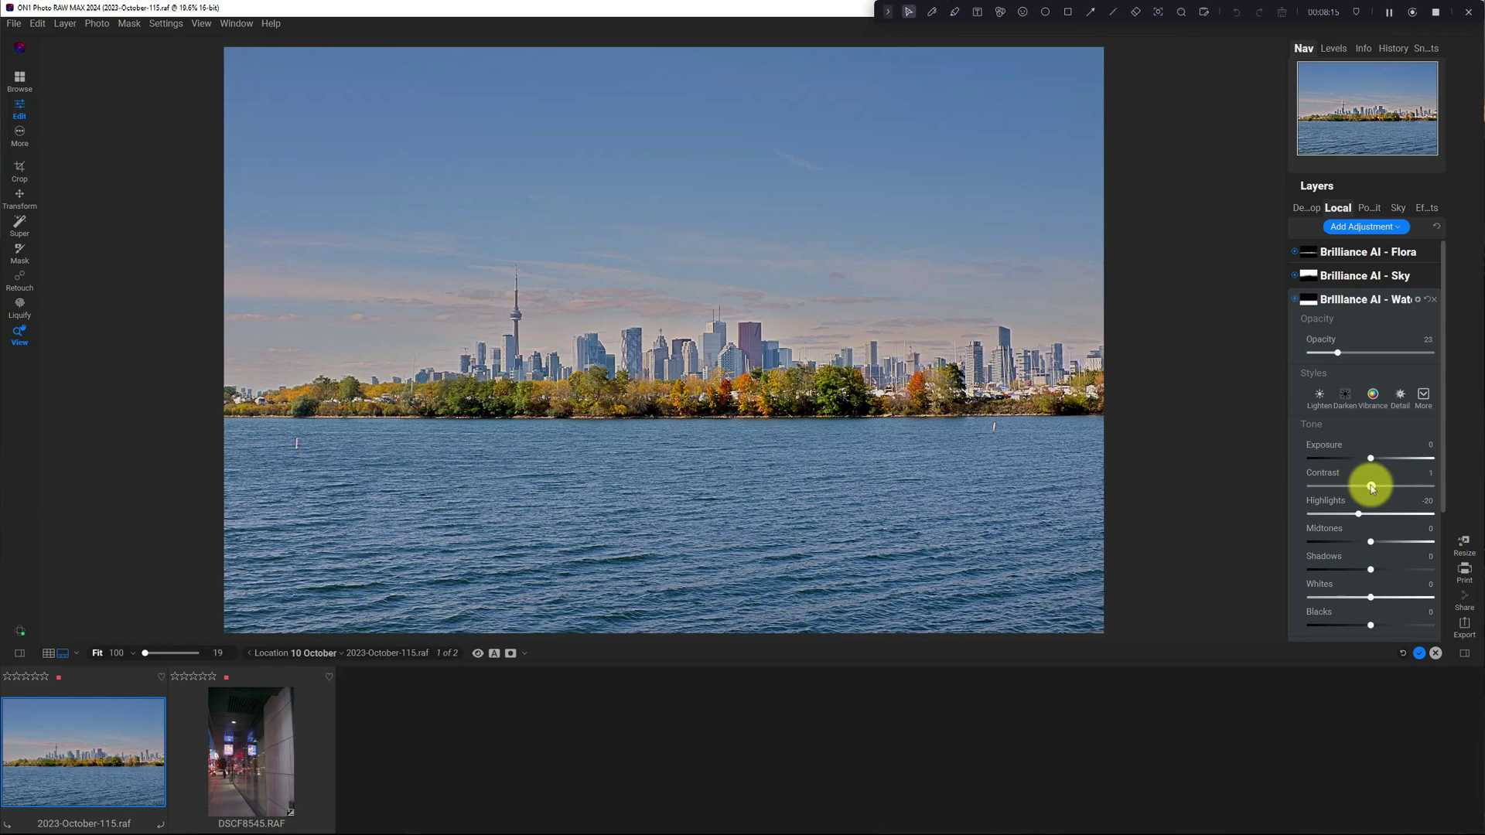
scroll(1343, 475, "down", 1)
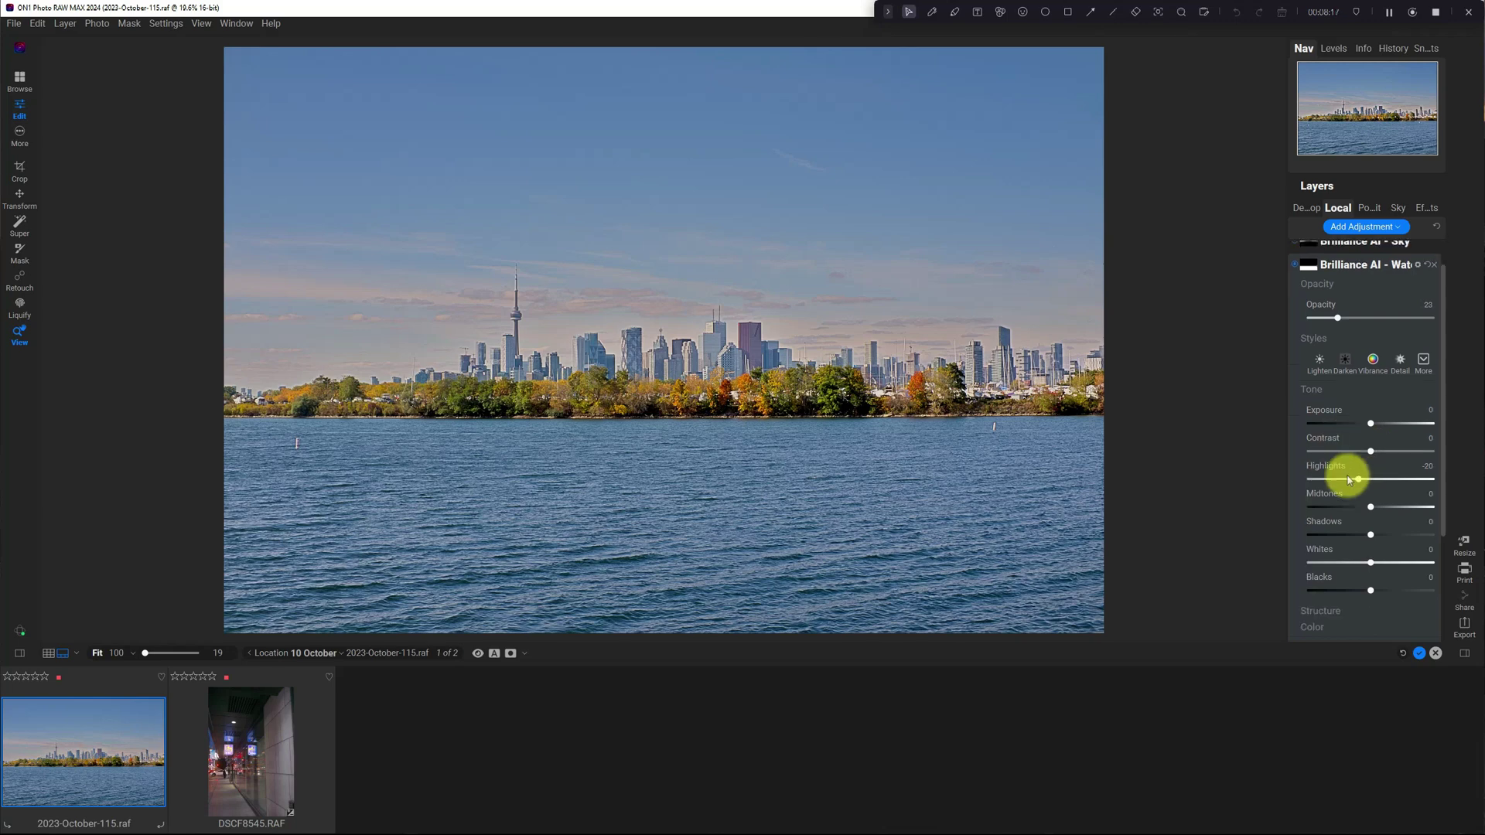
scroll(1345, 476, "down", 1)
scroll(1375, 498, "down", 1)
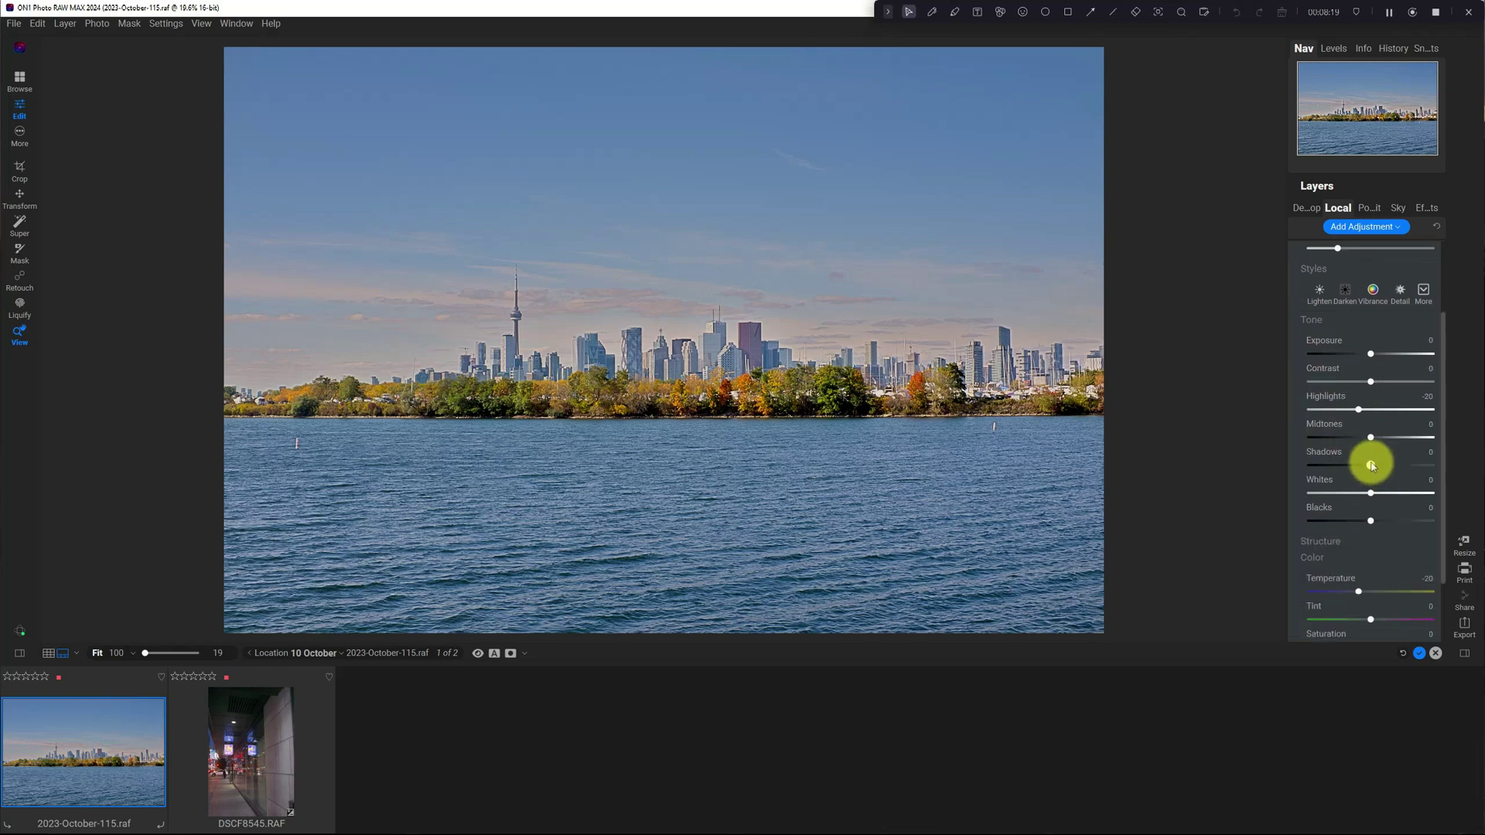
left_click_drag(1369, 465, 1364, 466)
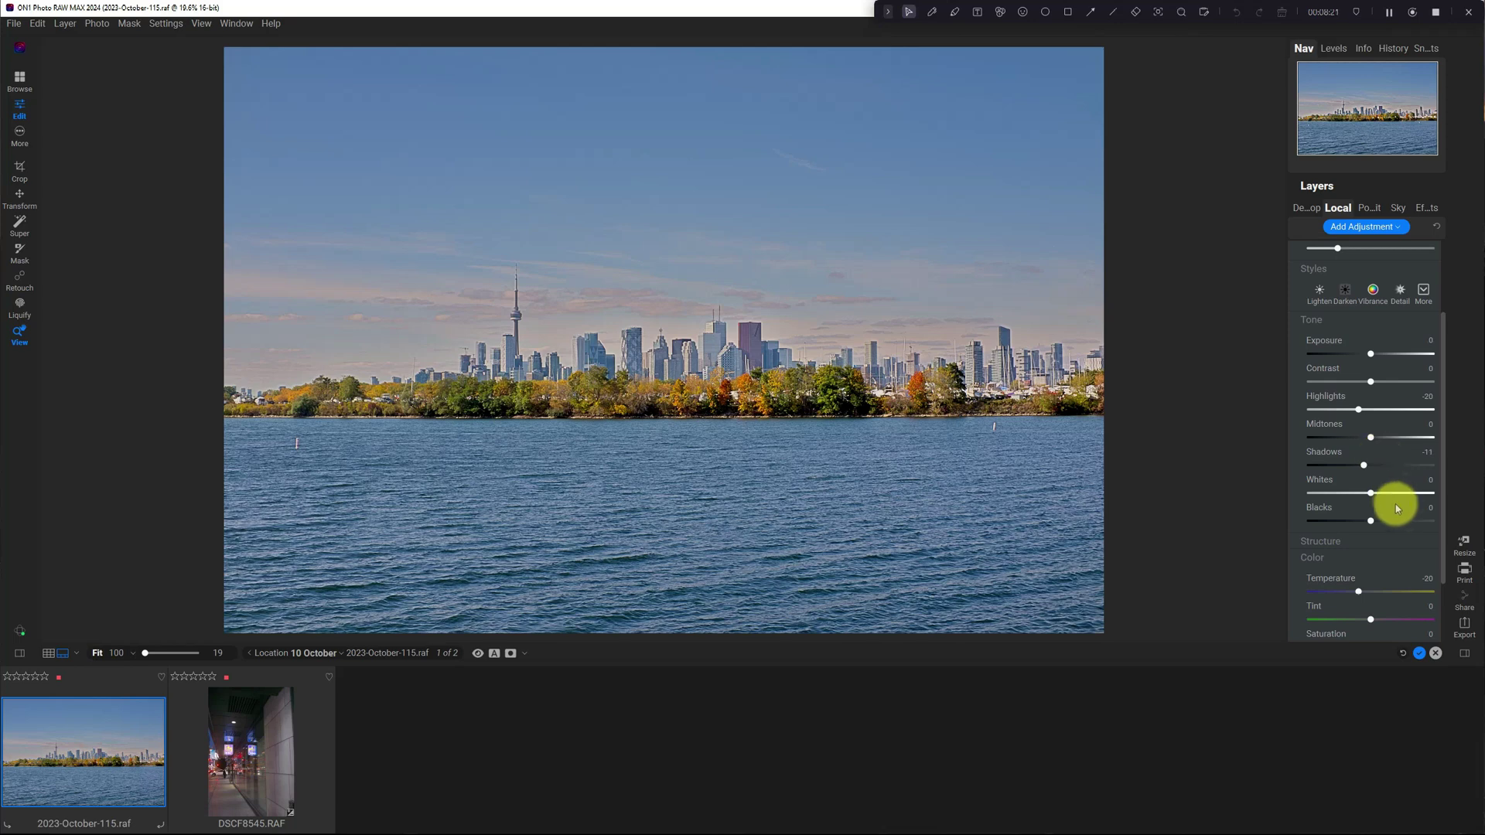
scroll(1392, 504, "down", 2)
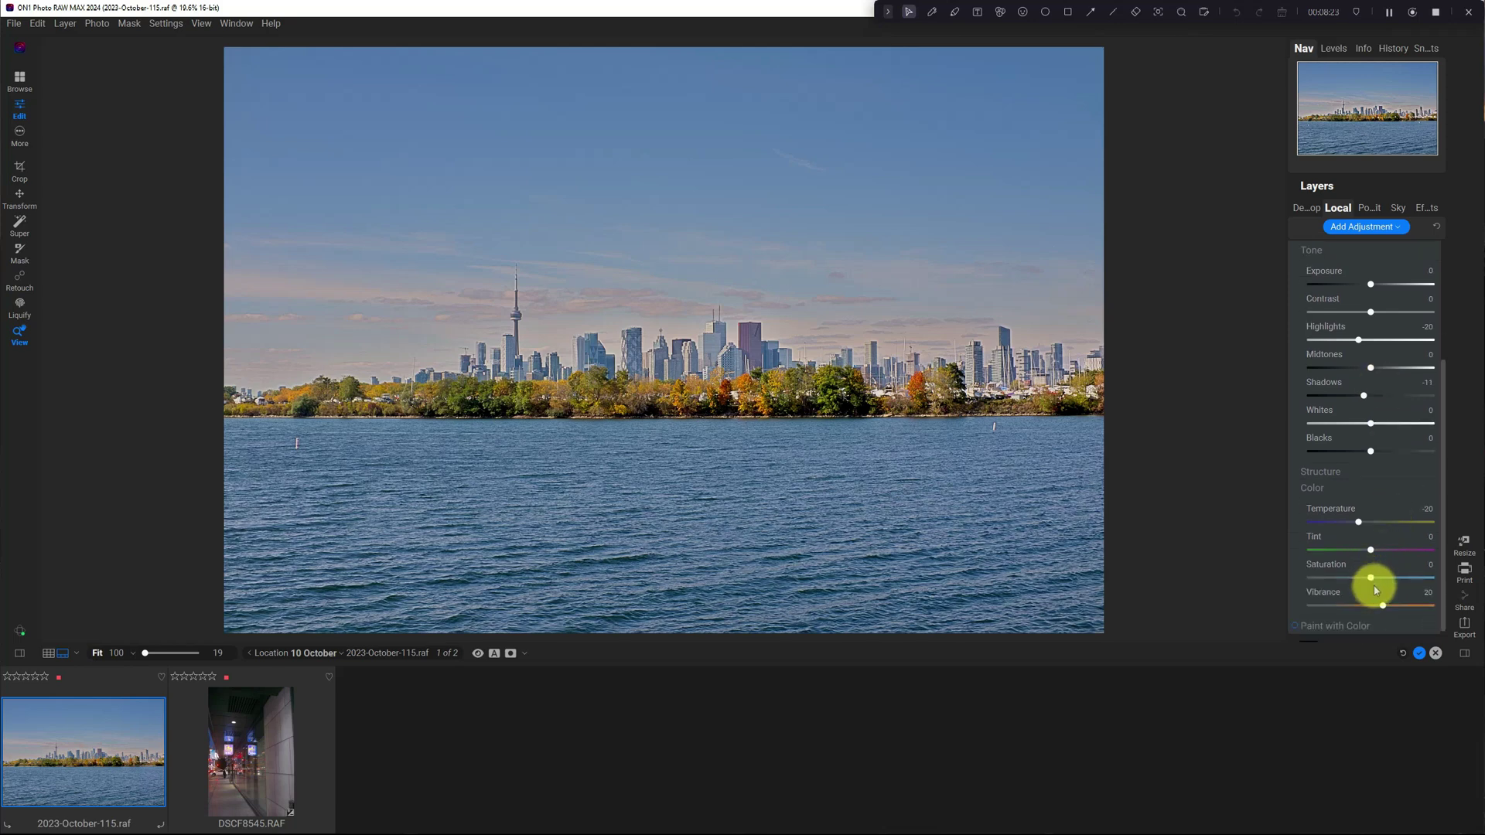
left_click_drag(1381, 605, 1376, 607)
scroll(1372, 562, "down", 1)
scroll(1374, 512, "up", 3)
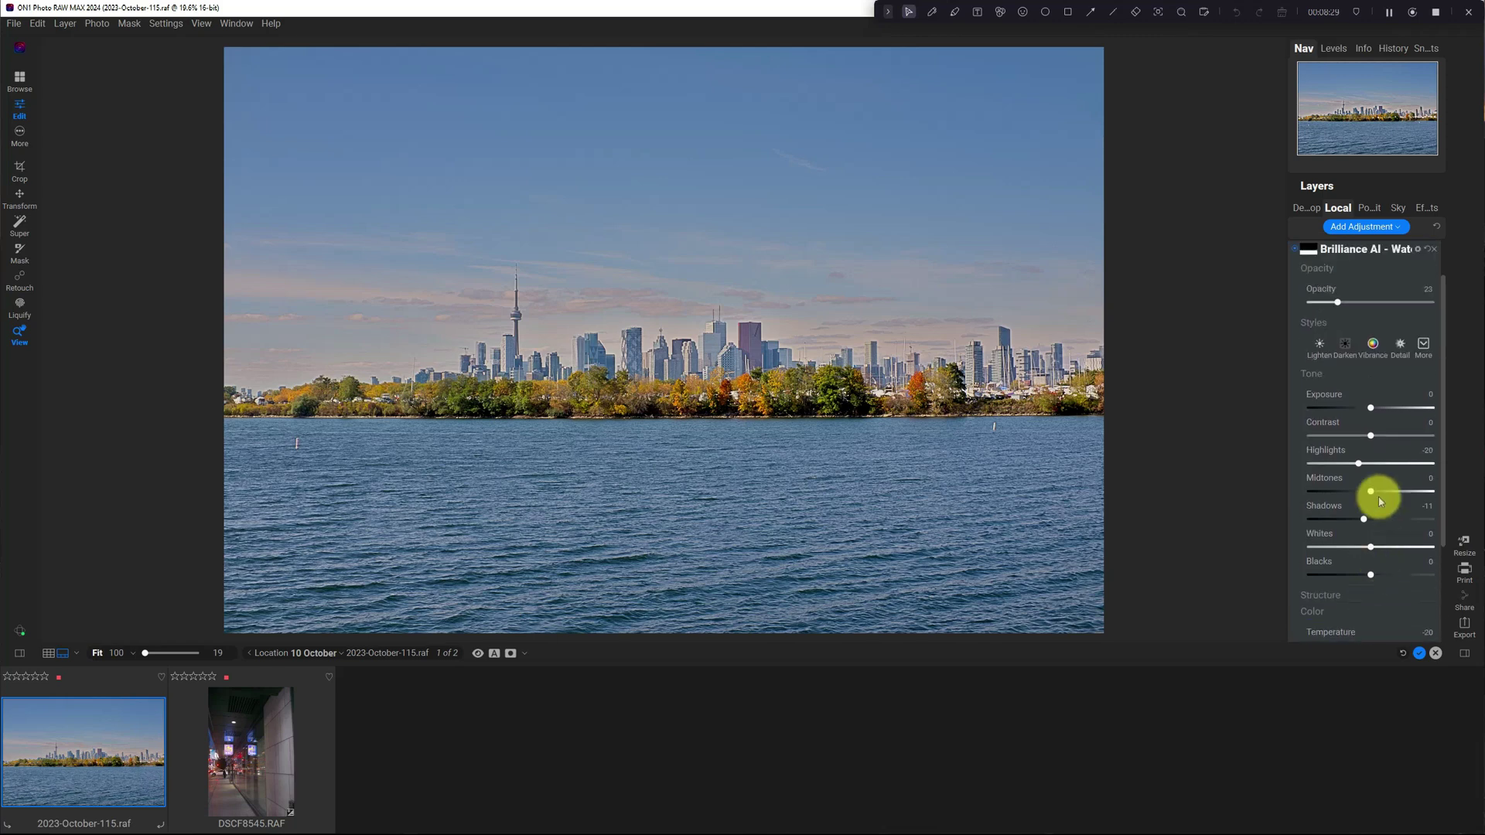
scroll(1346, 383, "up", 3)
left_click(1295, 301)
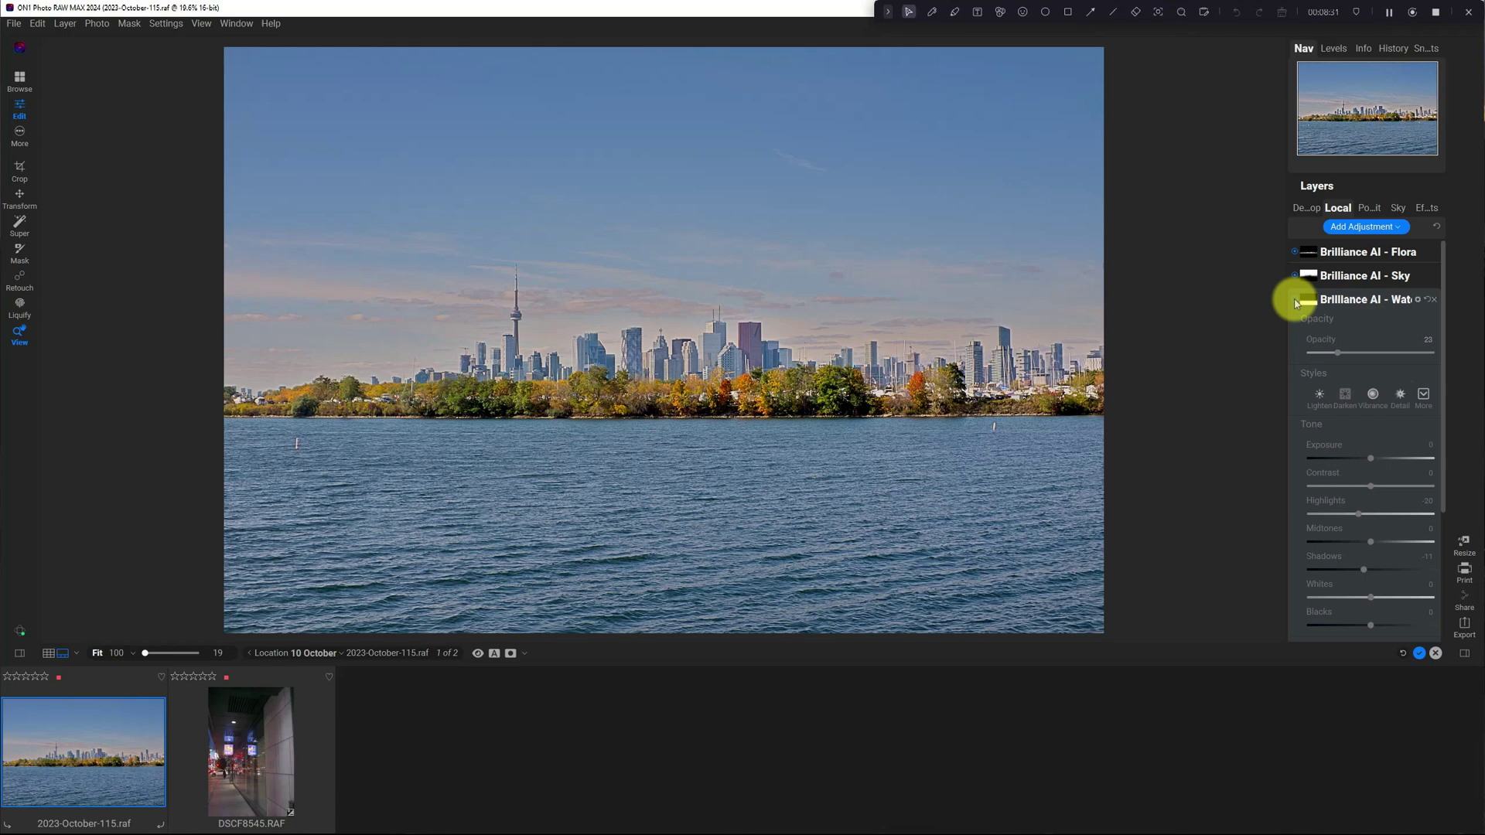
left_click(1295, 302)
left_click(1359, 298)
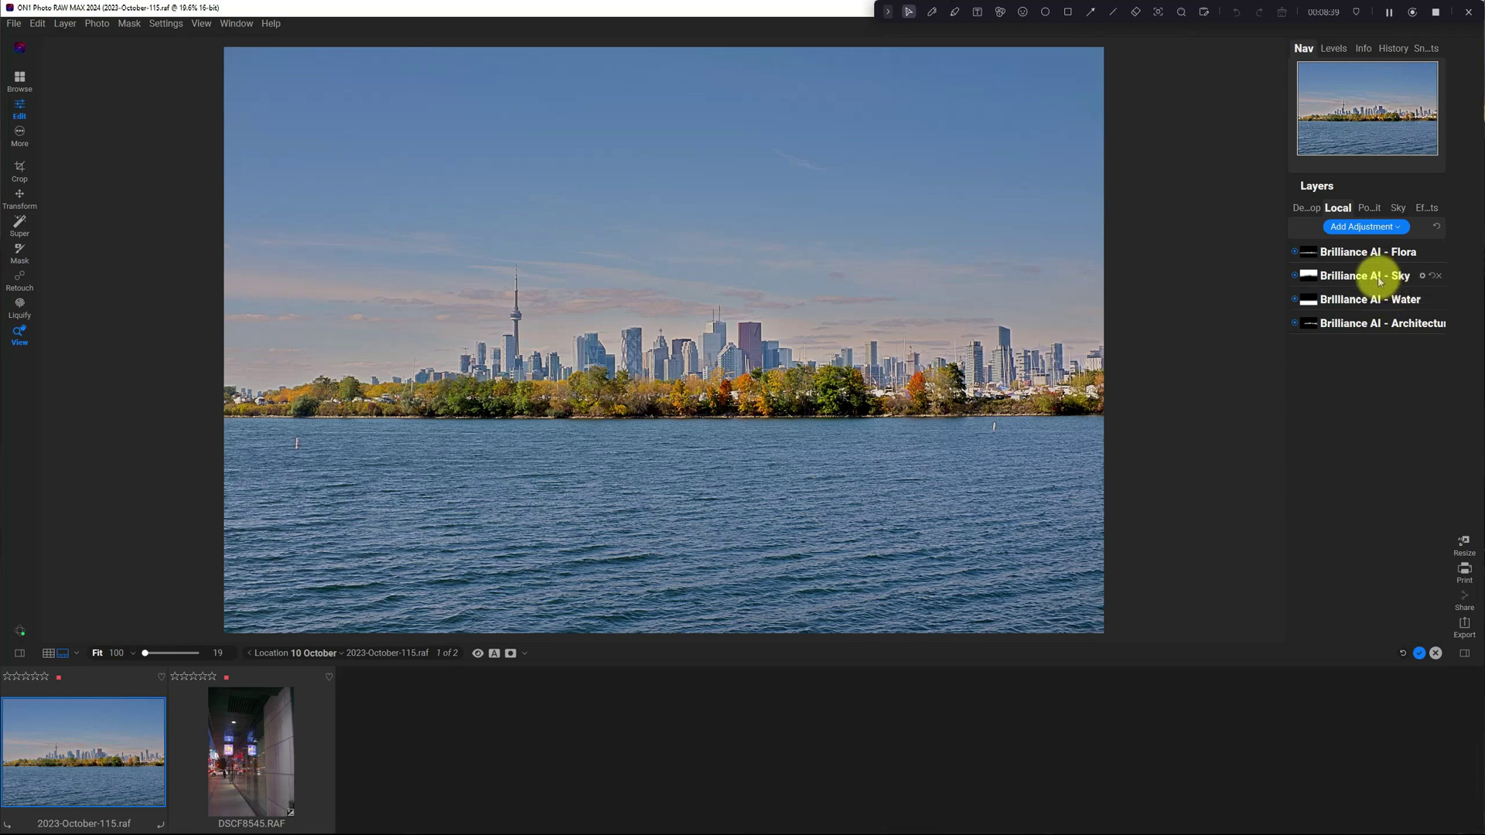
- Set the Sky layer to exposure 0, contrast 24, midtones -19, whites 12, checking shadow clipping
left_click(1380, 282)
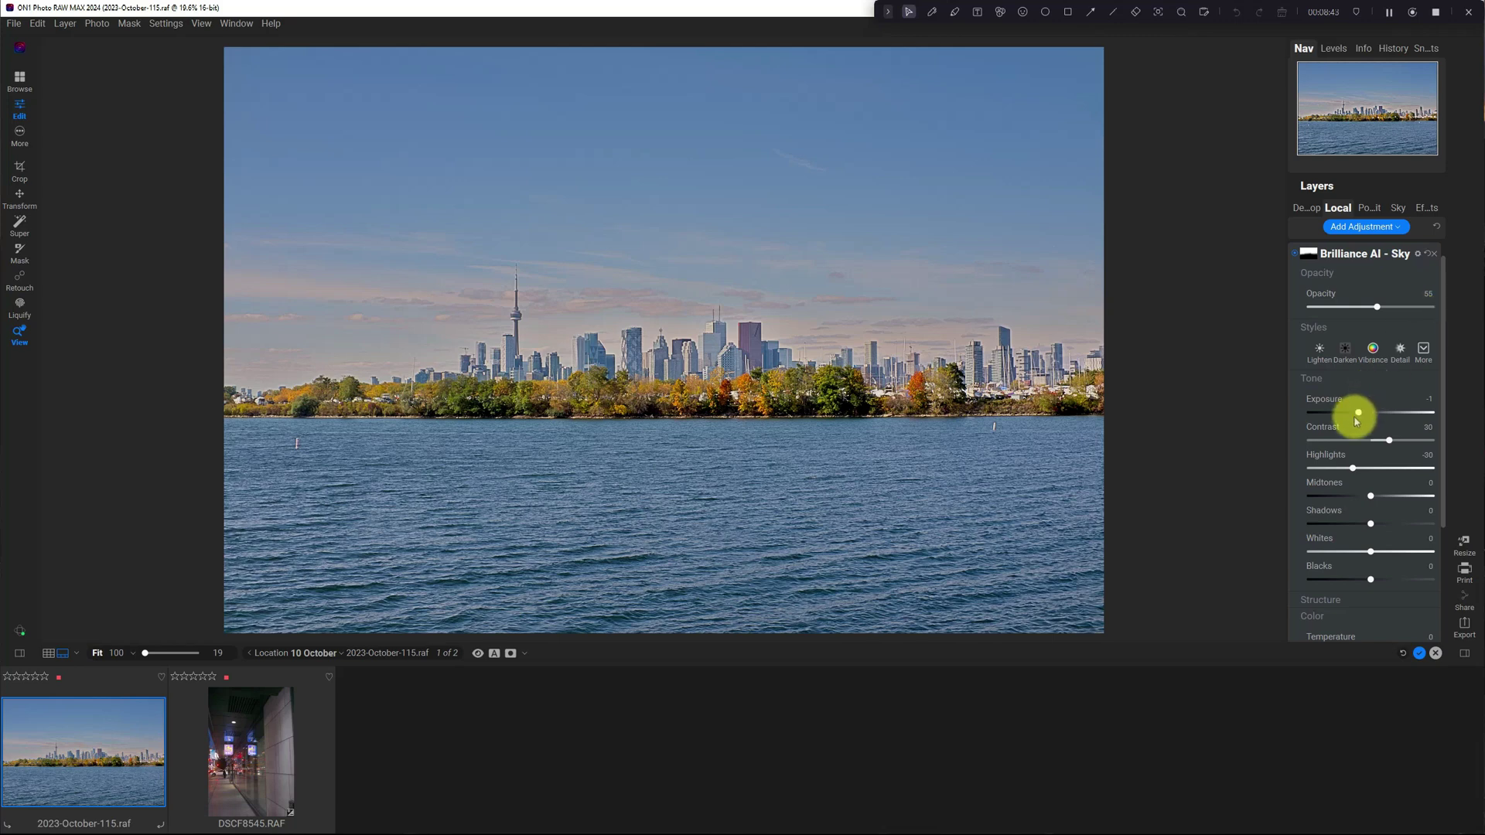
mouse_move(1359, 412)
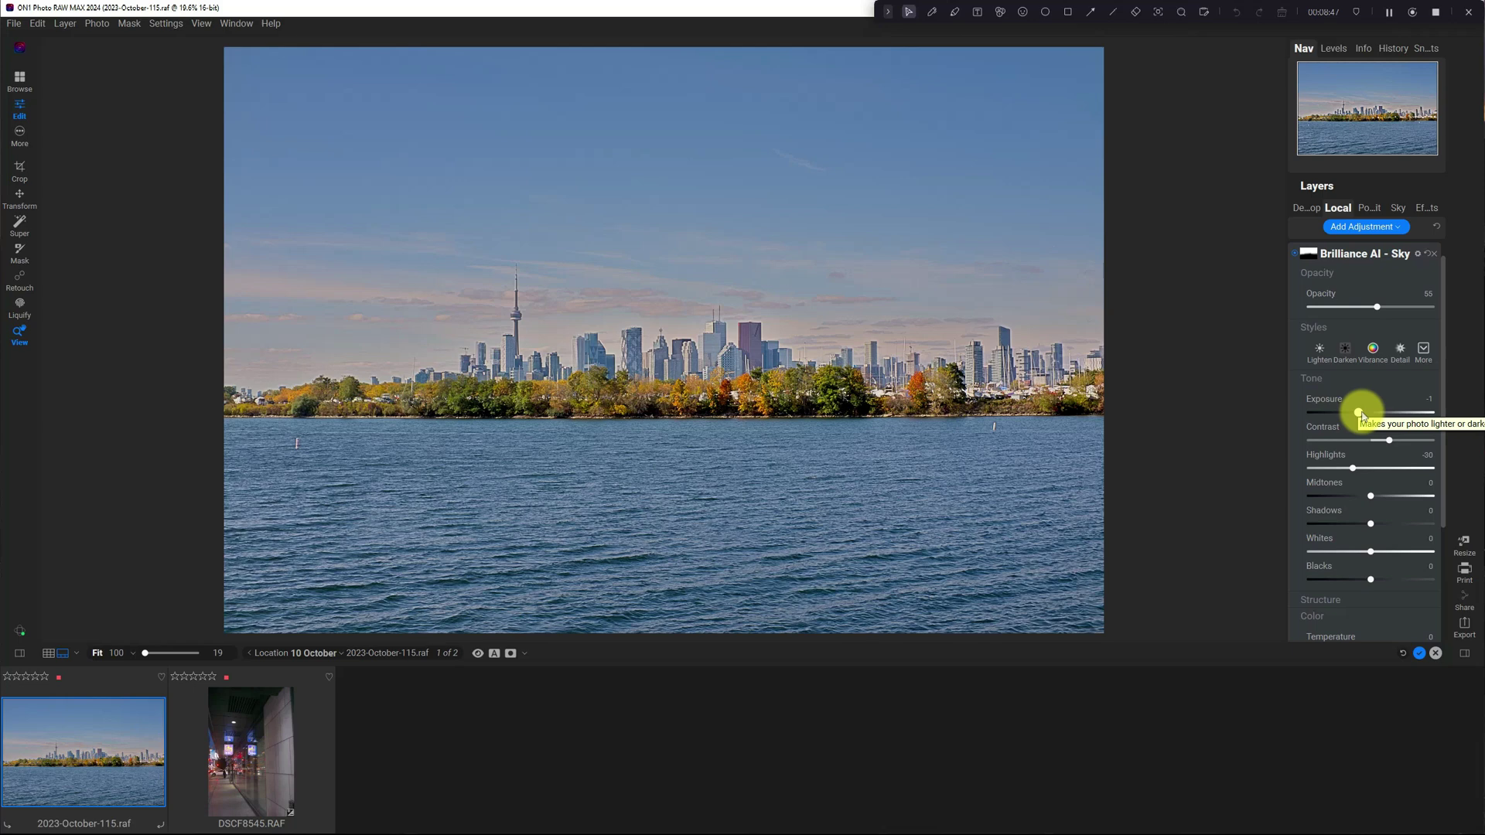
left_click_drag(1358, 413, 1369, 415)
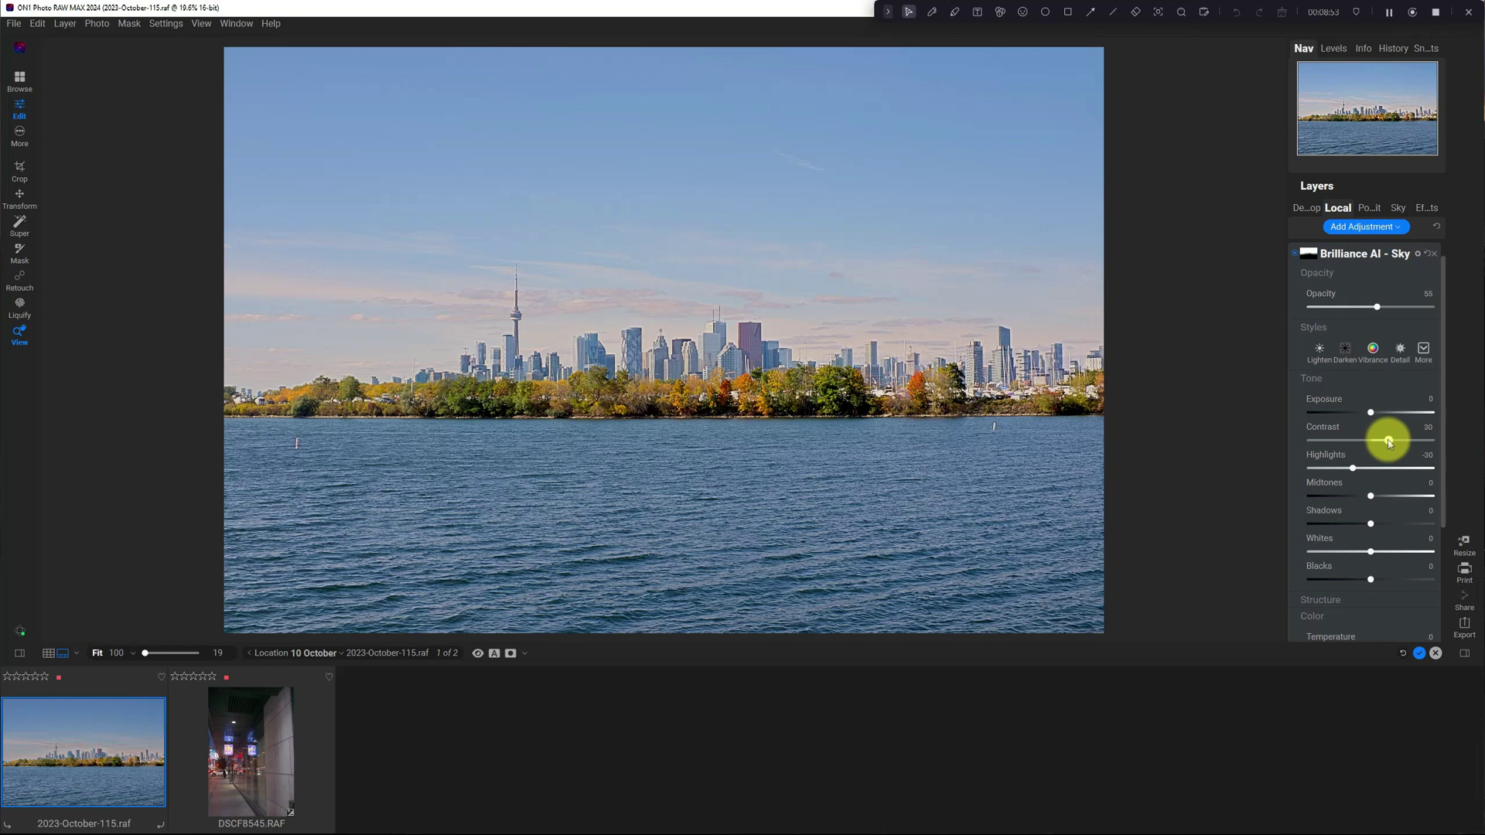
left_click_drag(1388, 441, 1384, 441)
mouse_move(1370, 496)
left_mouse_down()
mouse_move(1358, 490)
mouse_move(1359, 523)
left_mouse_up()
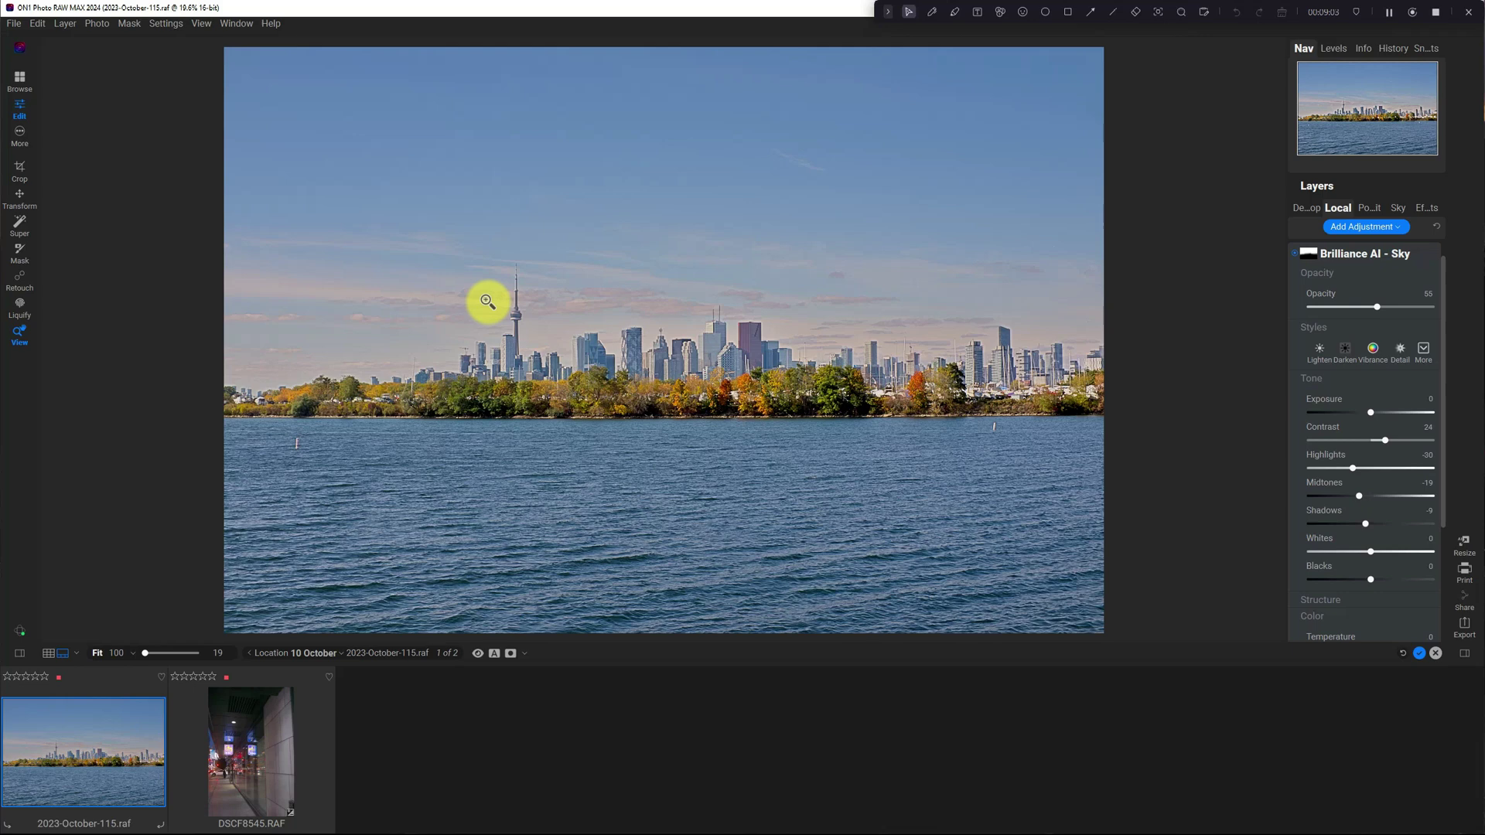
left_click_drag(1368, 560, 1377, 555)
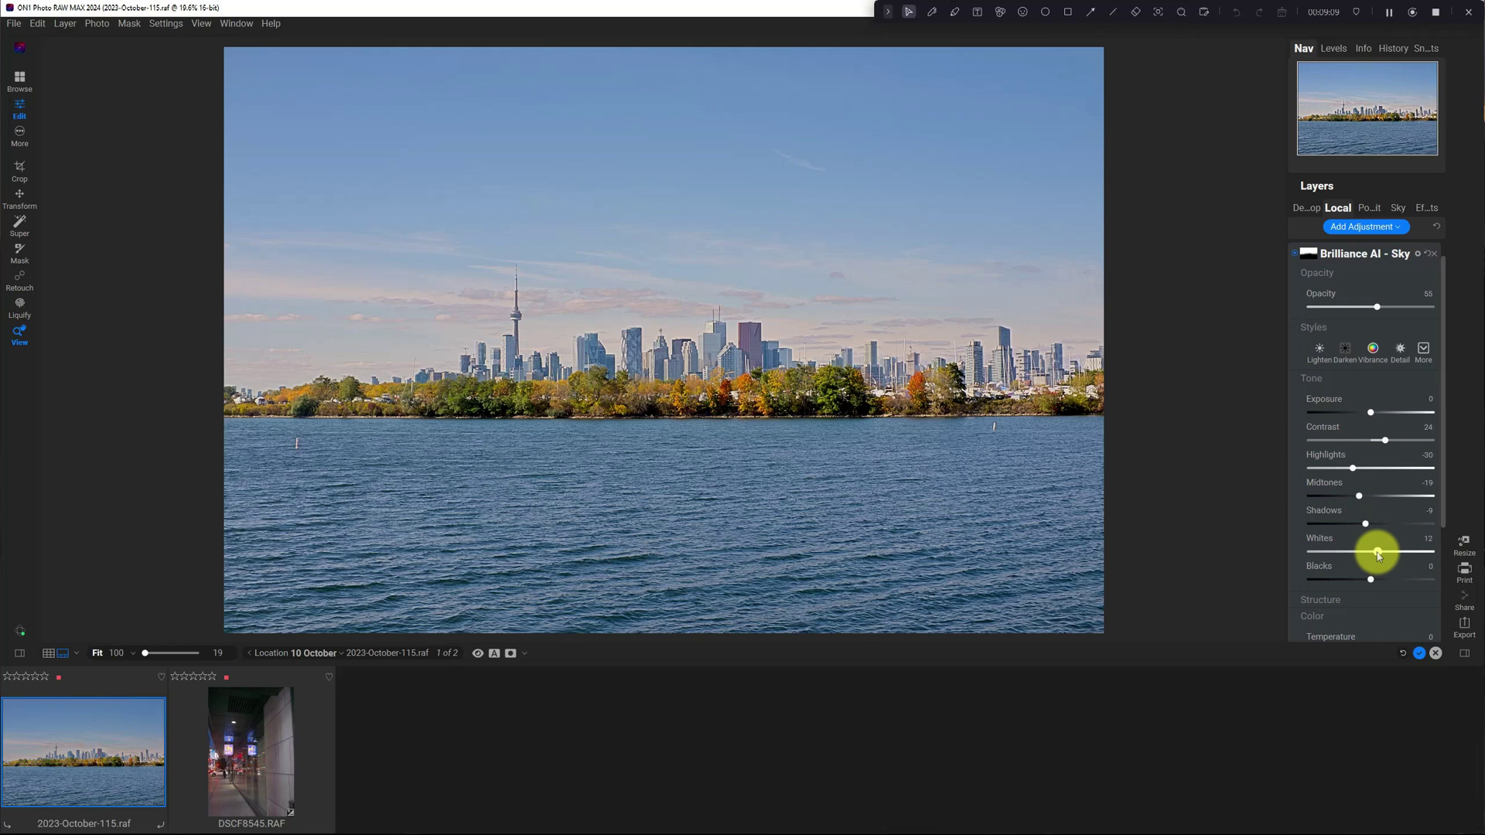
key("j")
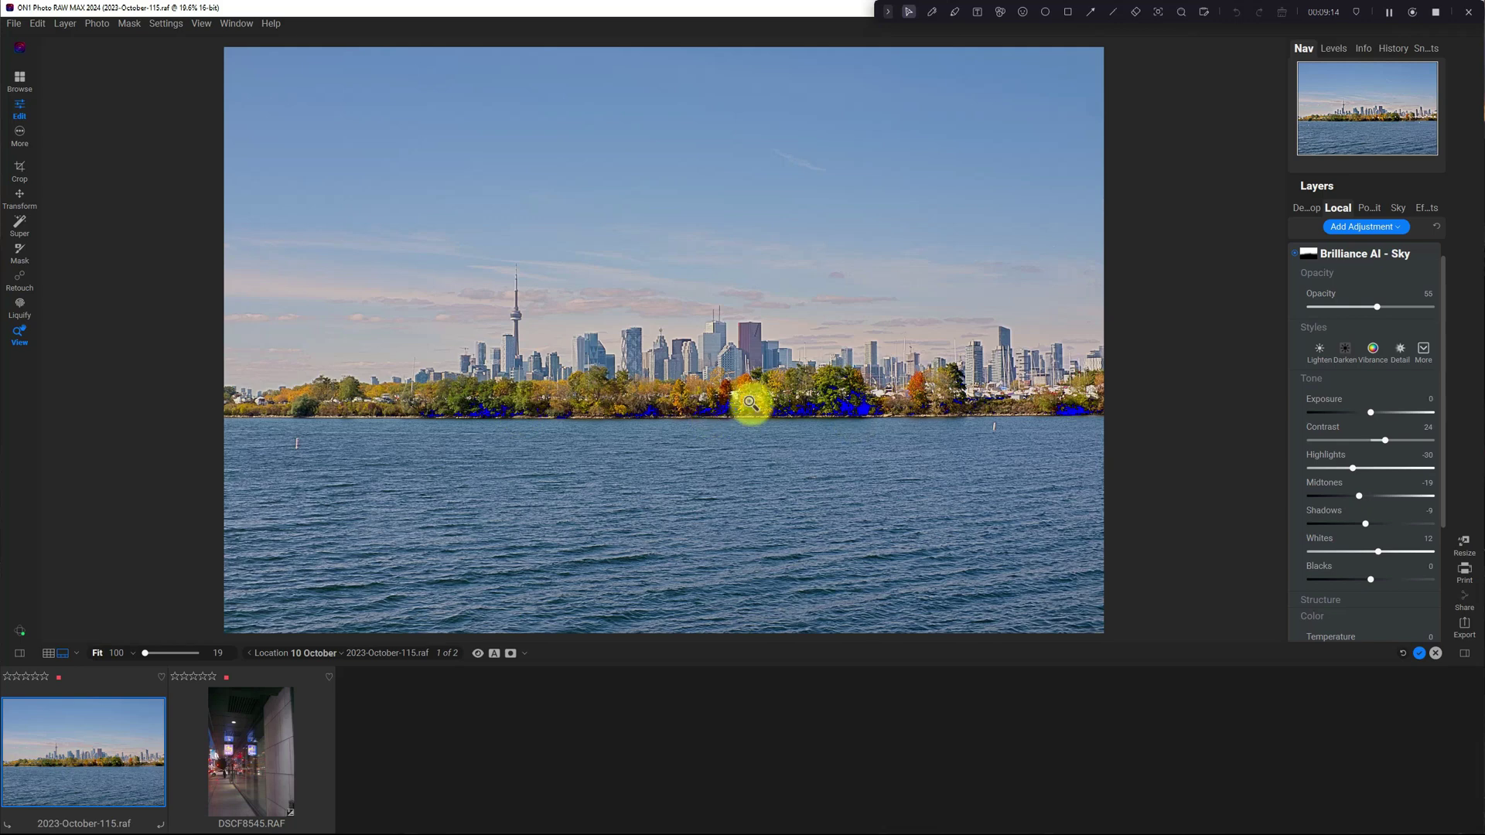
key("j")
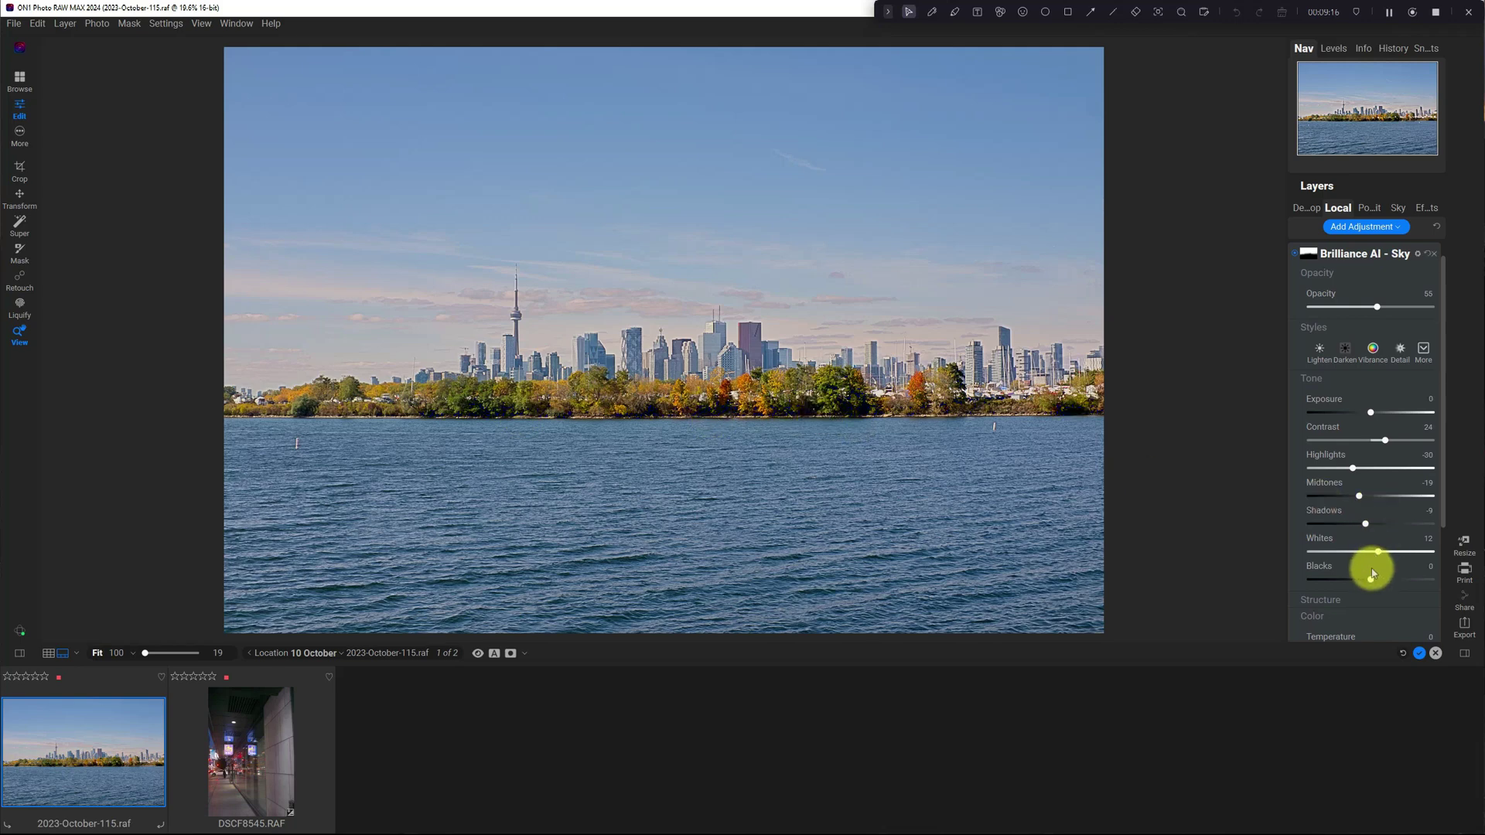
scroll(1371, 569, "down", 2)
scroll(1380, 545, "down", 2)
scroll(1379, 545, "down", 1)
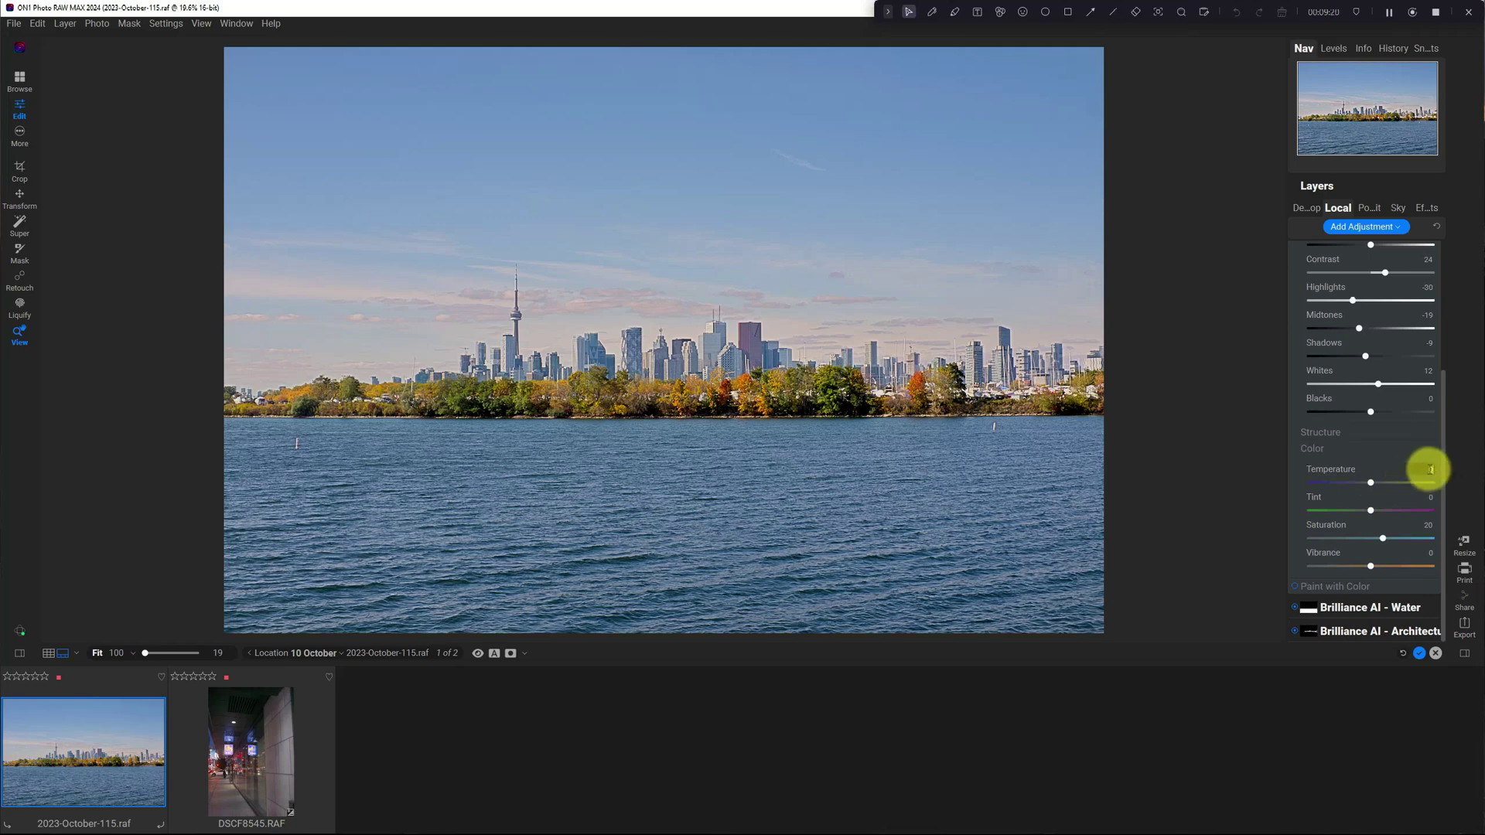
- Set Sky temperature to -20, reveal its Structure settings, and toggle the layer to compare
left_click(1430, 470)
type("-20")
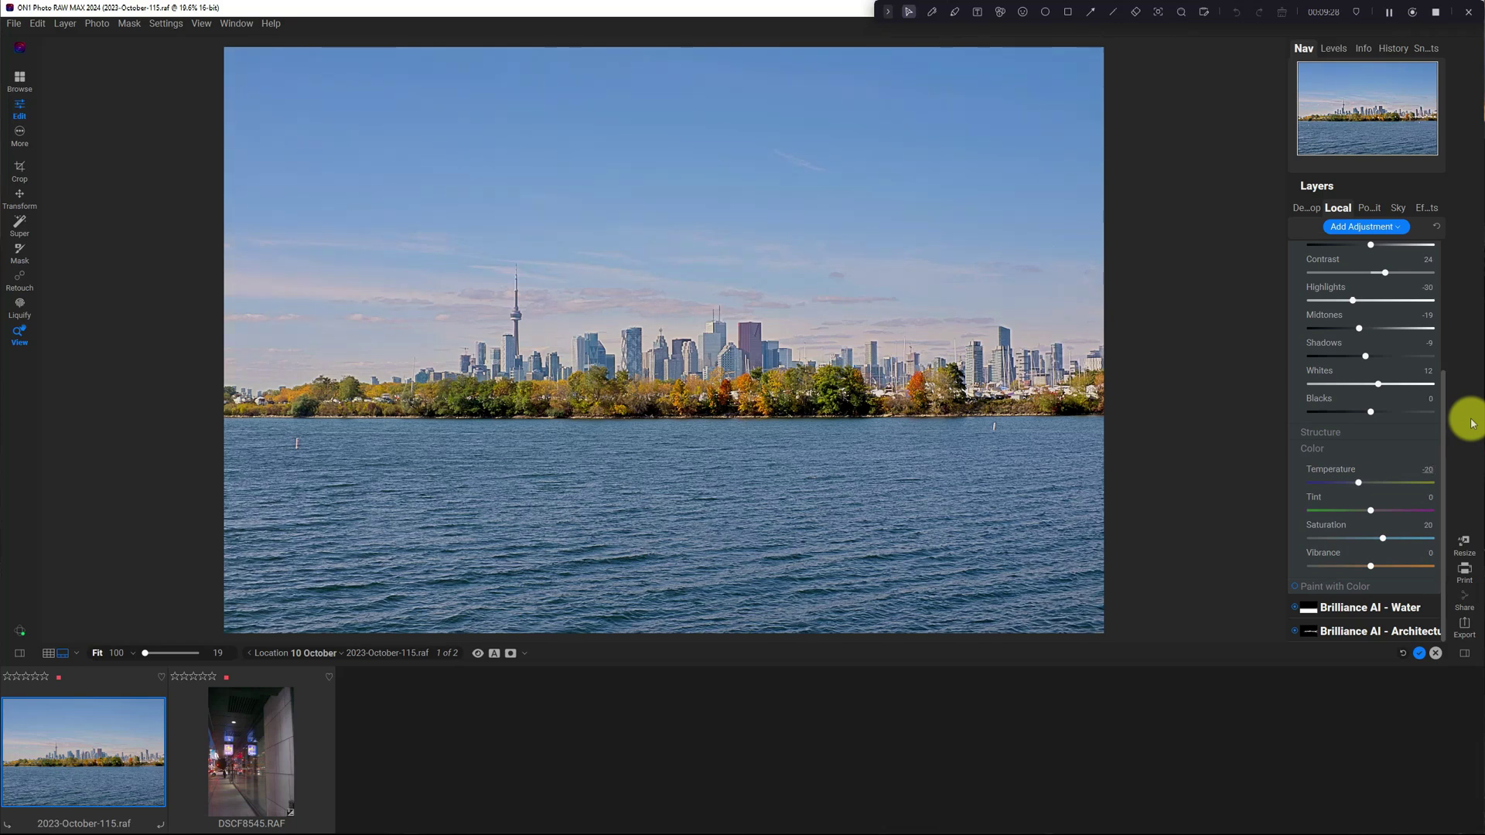
left_click(1321, 445)
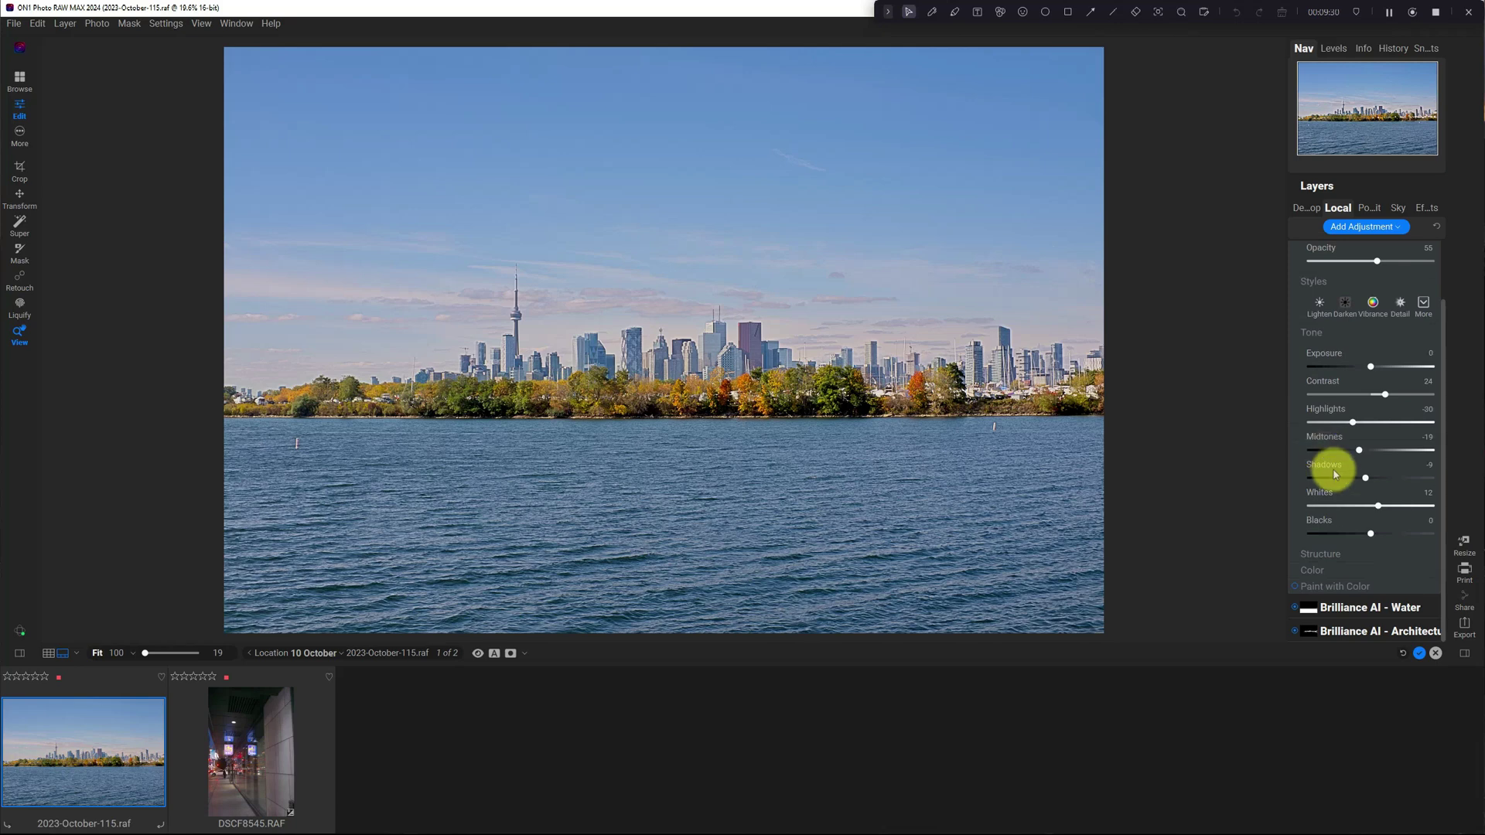
left_click(1333, 556)
scroll(1368, 543, "down", 1)
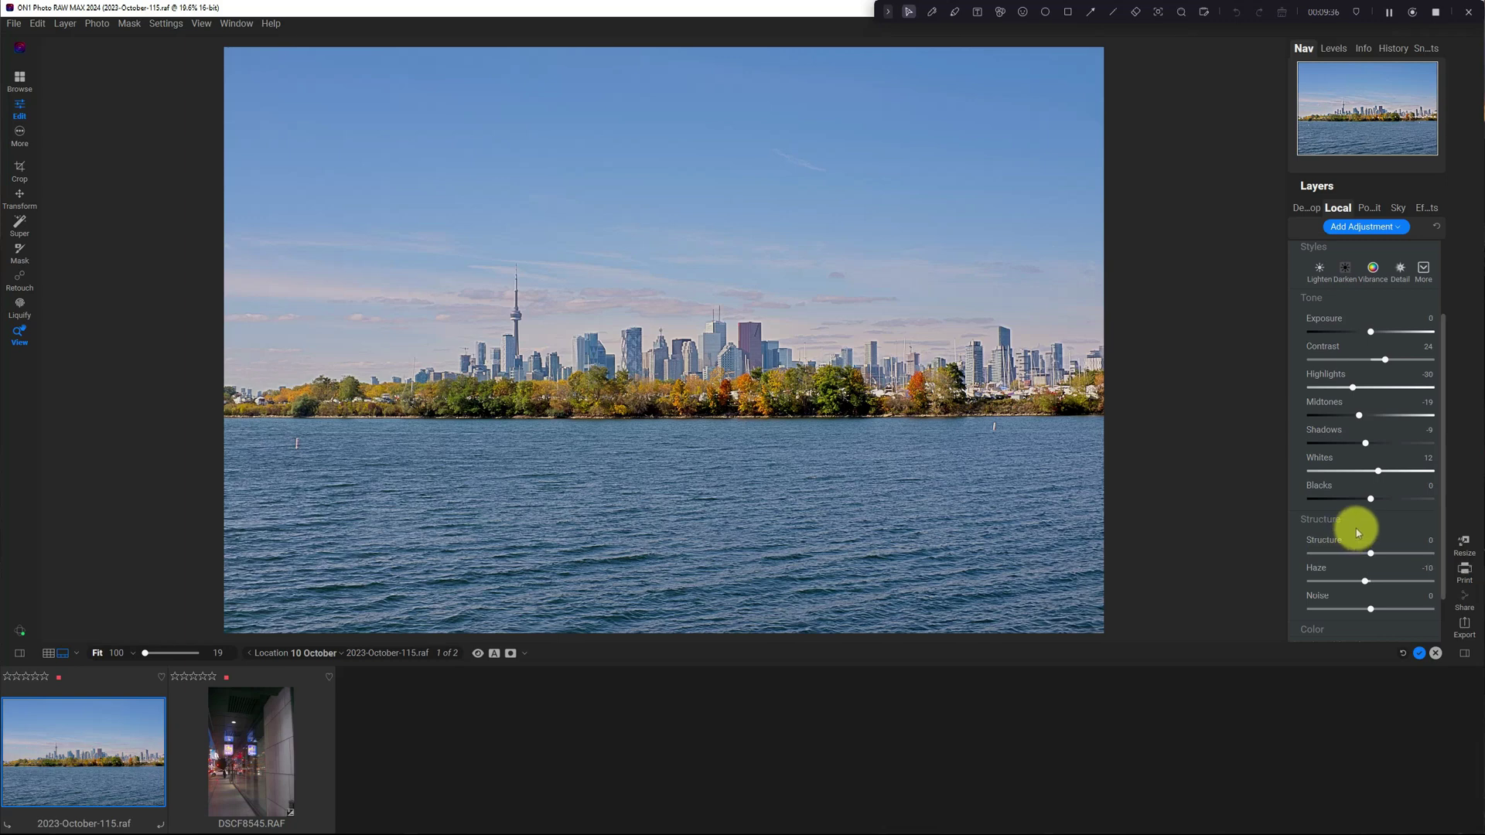
scroll(1351, 487, "up", 3)
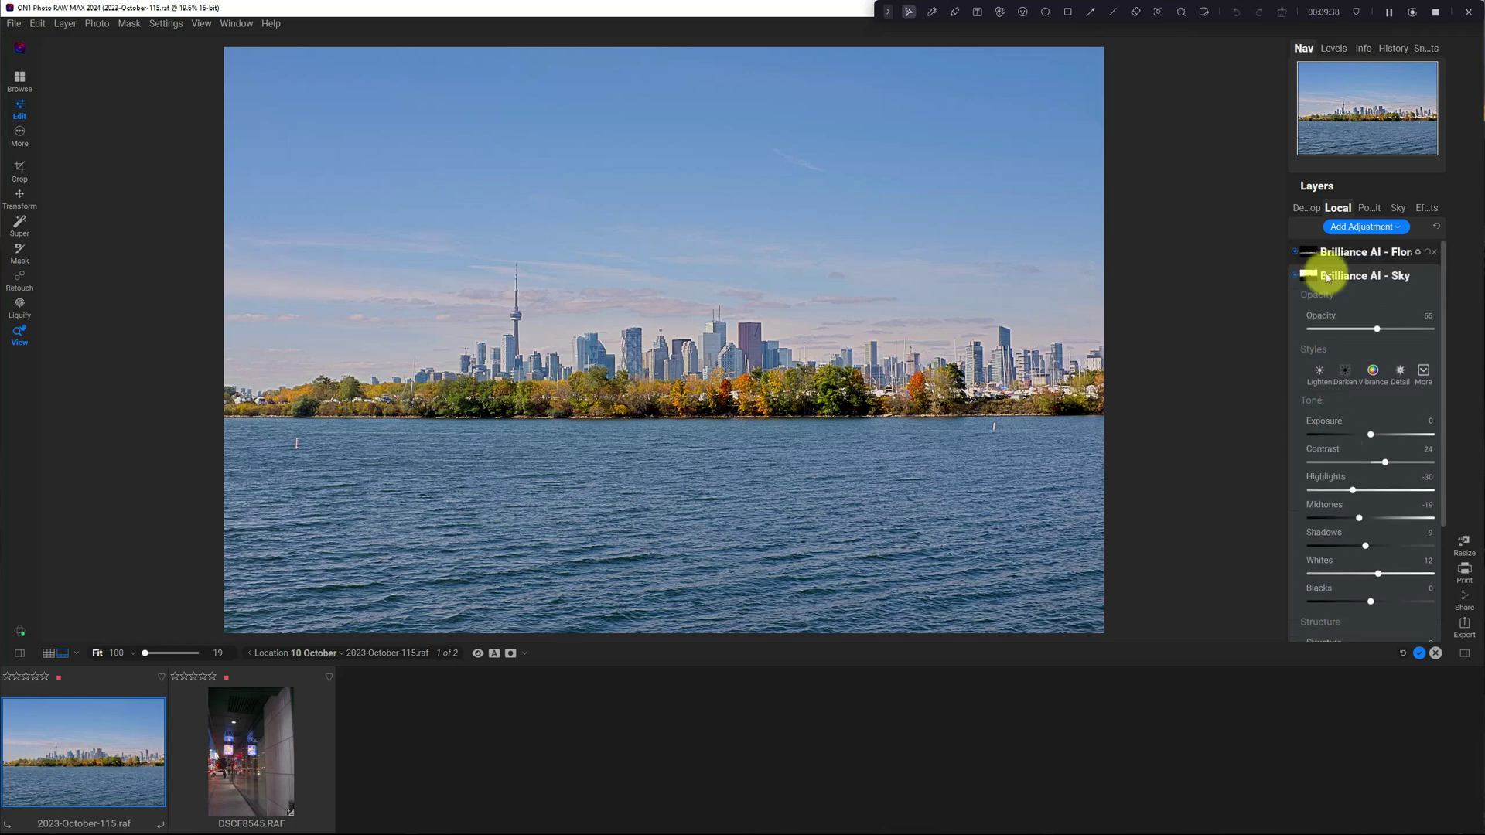
left_click(1293, 276)
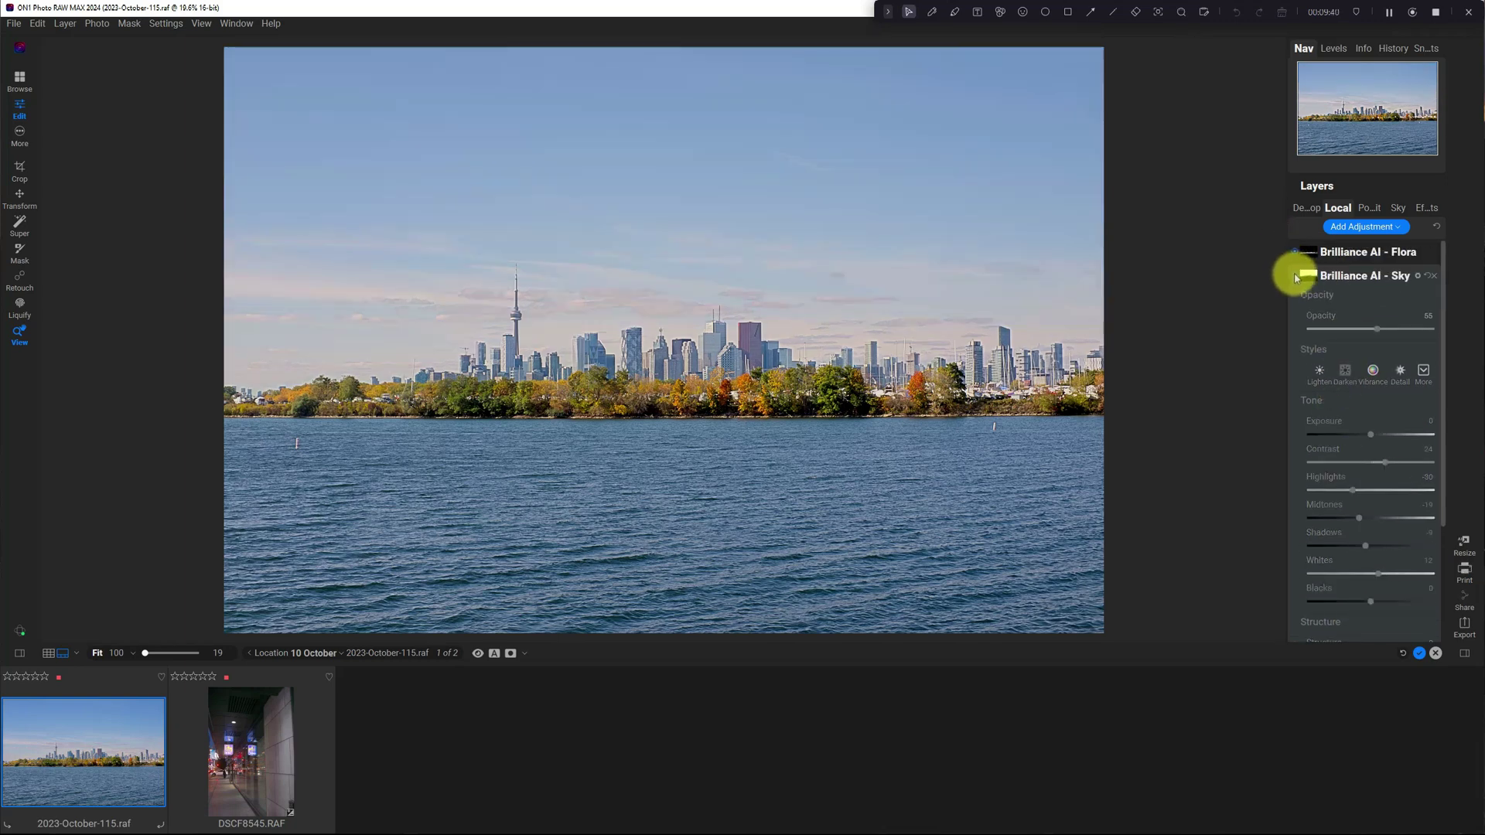
left_click(1295, 276)
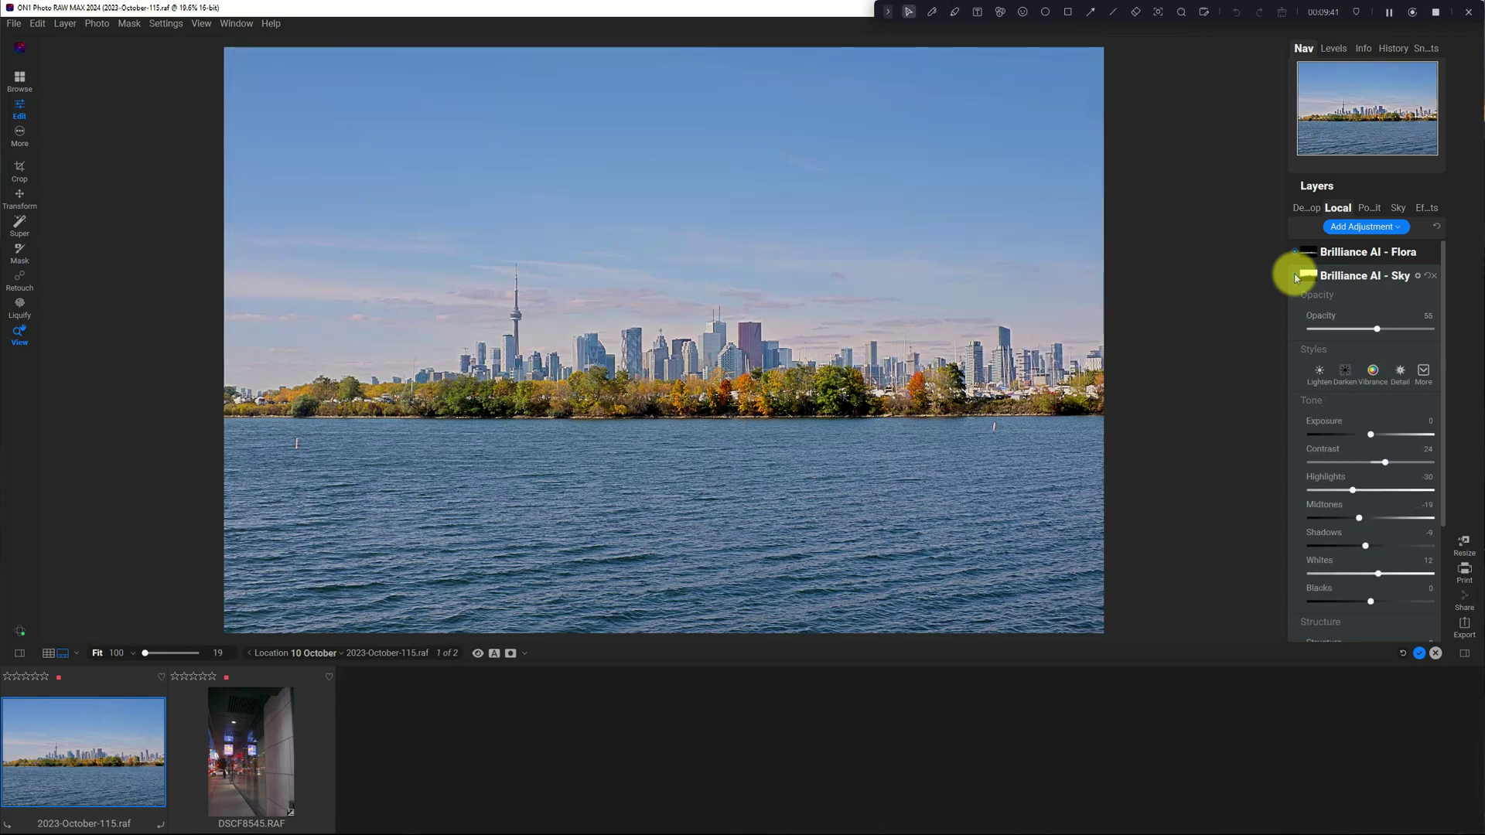
- Switch to the Brilliance AI - Flora layer and reset its Structure amount to zero
left_click(1388, 276)
left_click(1350, 253)
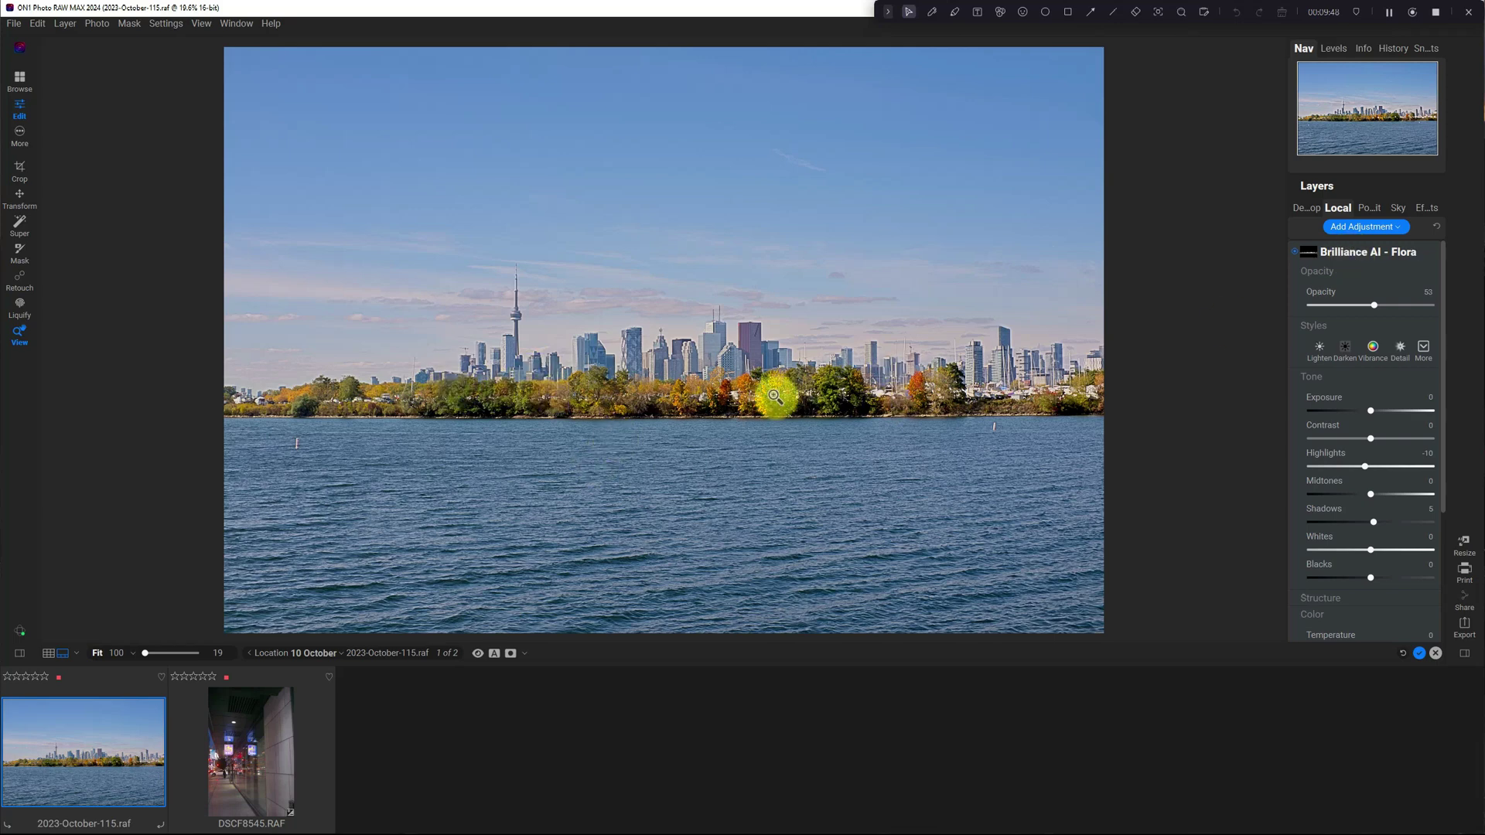
scroll(1360, 390, "down", 2)
scroll(1361, 392, "down", 1)
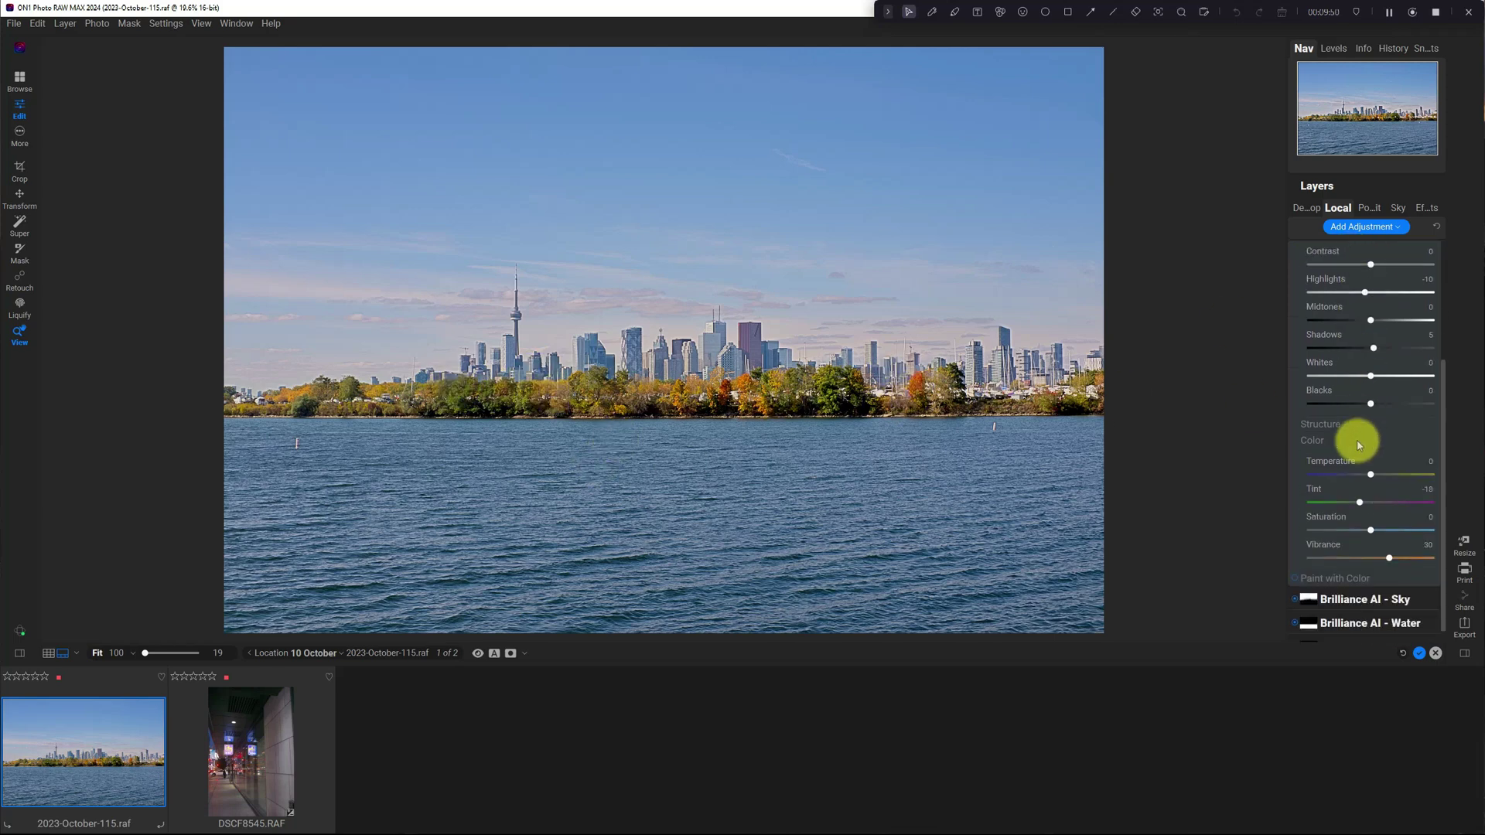
left_click(1330, 410)
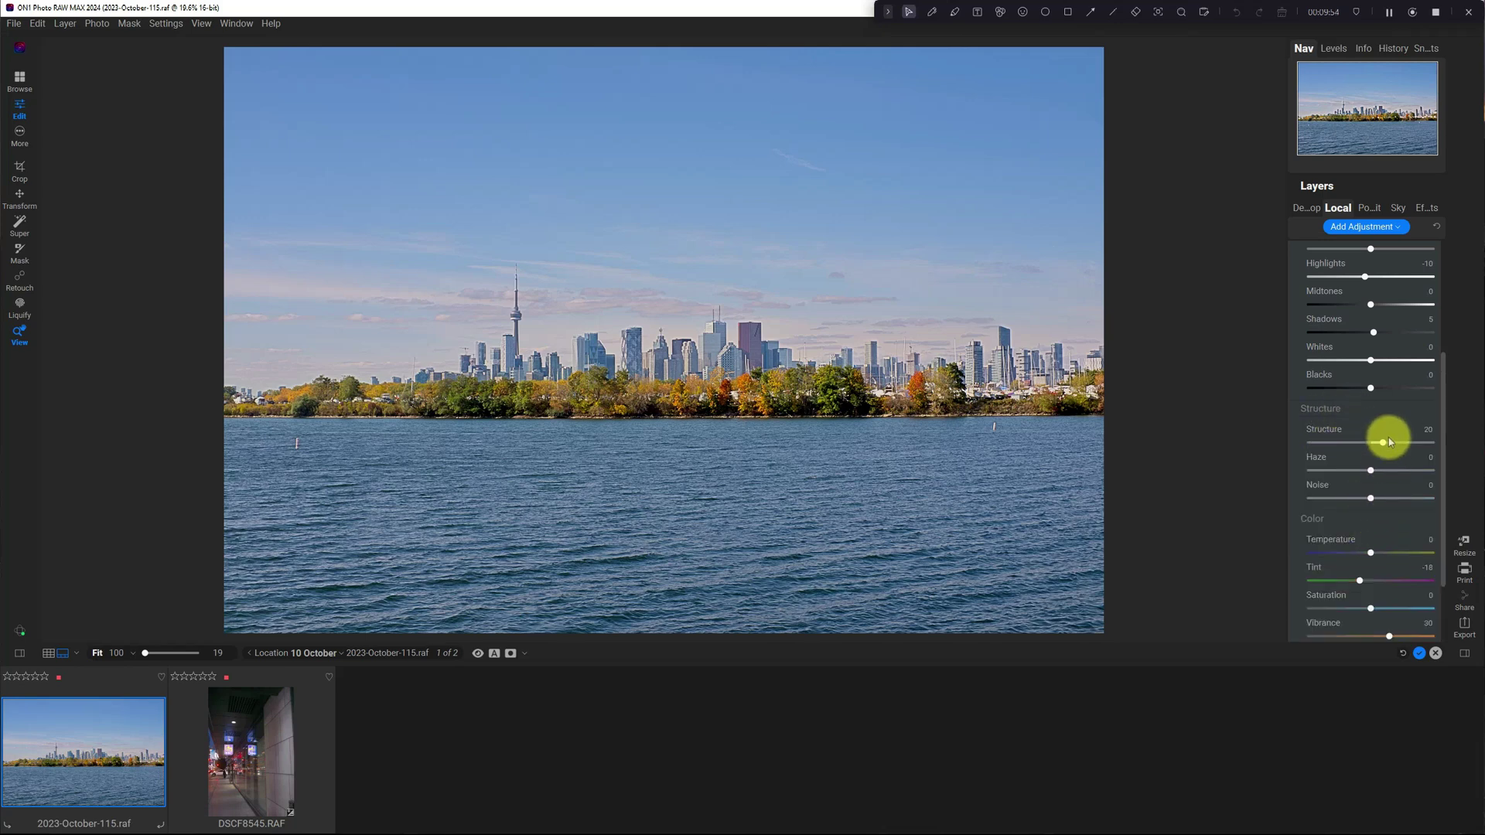
left_click_drag(1388, 442, 1371, 444)
double_click(1337, 432)
- Warm the Flora temperature, raise its shadows to 18, and add a little saturation
left_click_drag(1371, 556, 1377, 558)
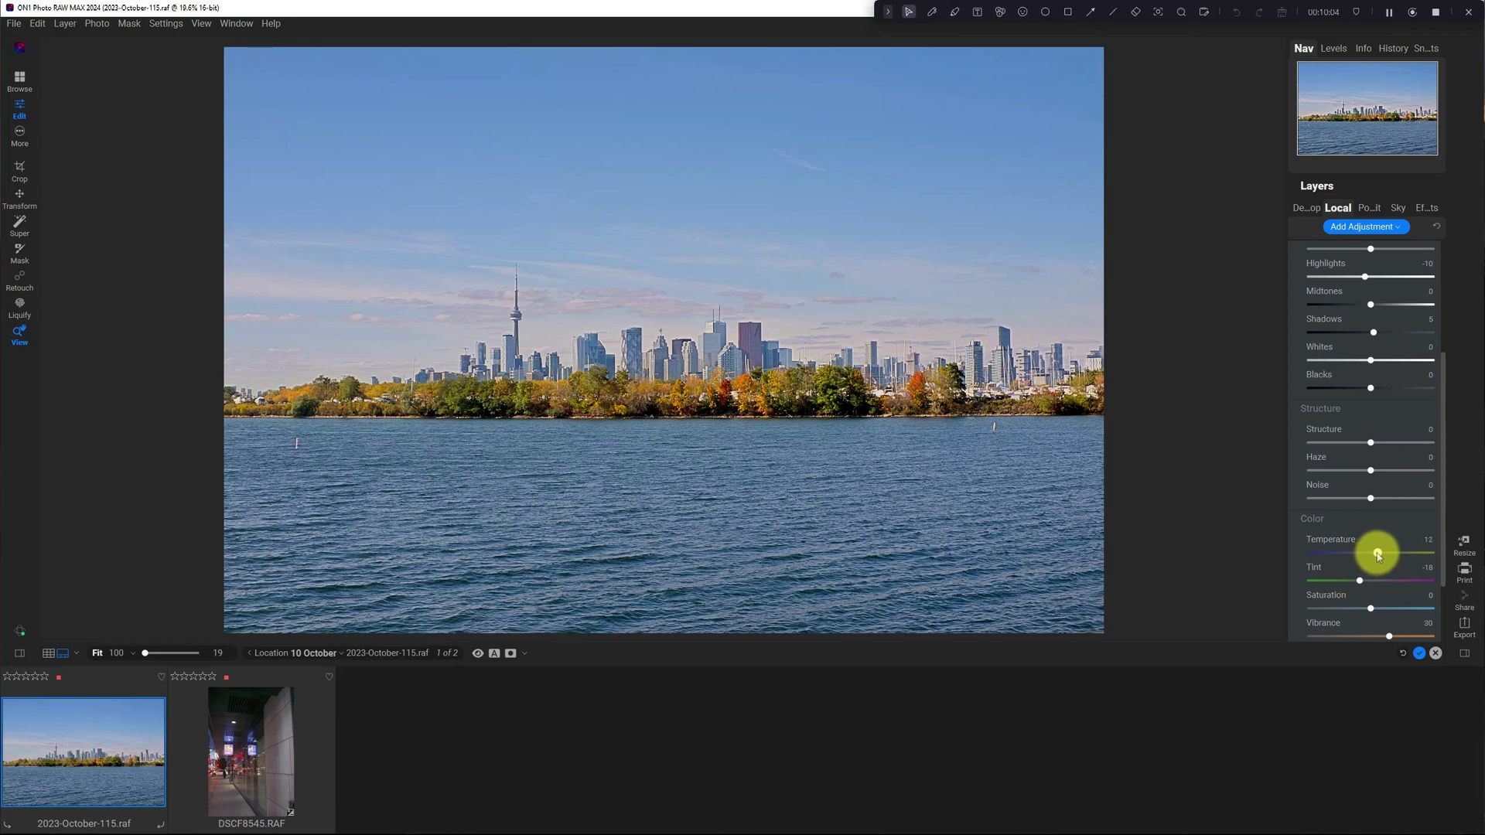
left_click_drag(1376, 556, 1380, 558)
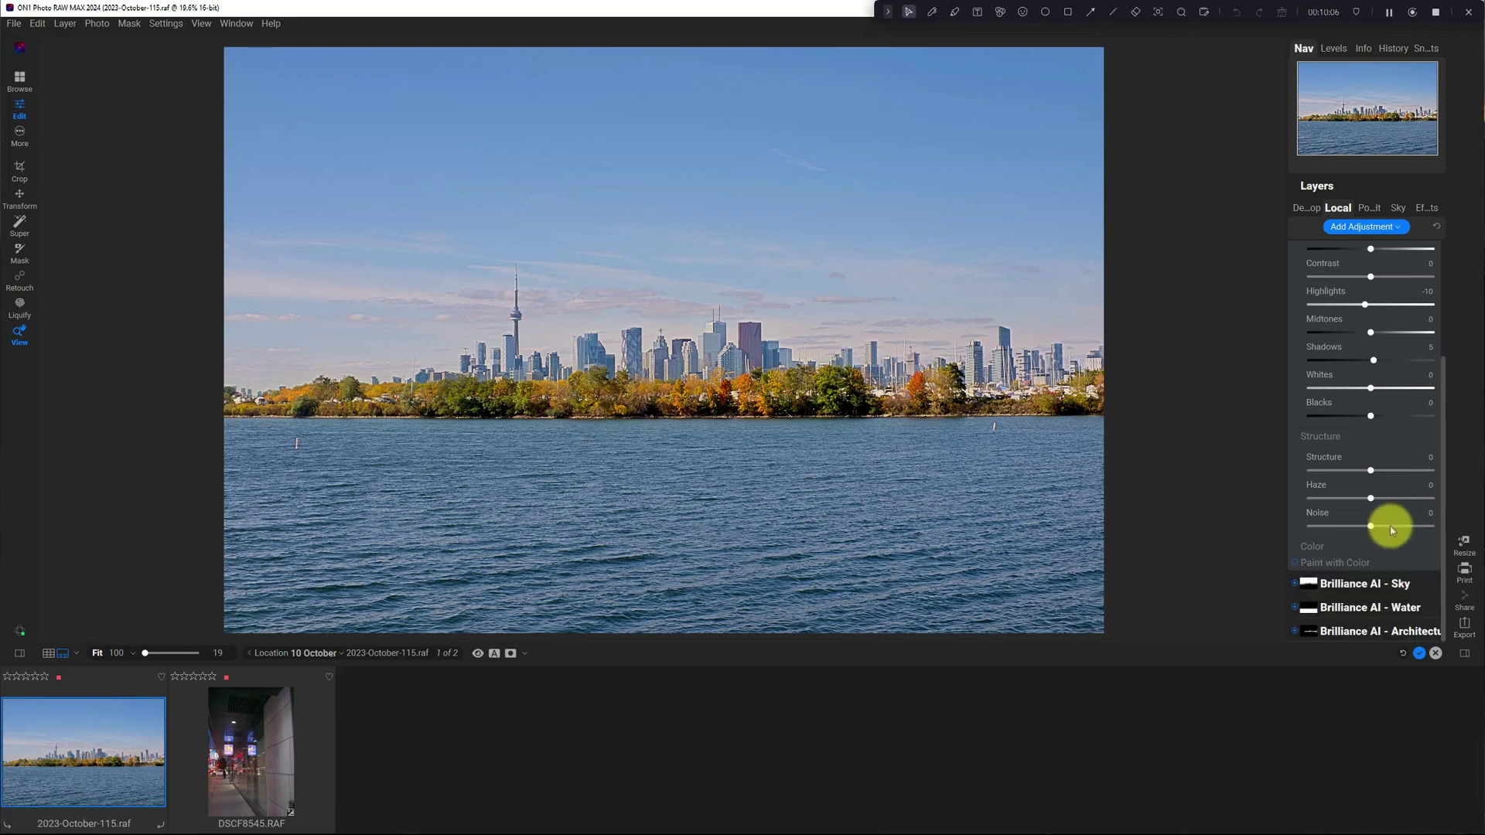
scroll(1386, 542, "up", 3)
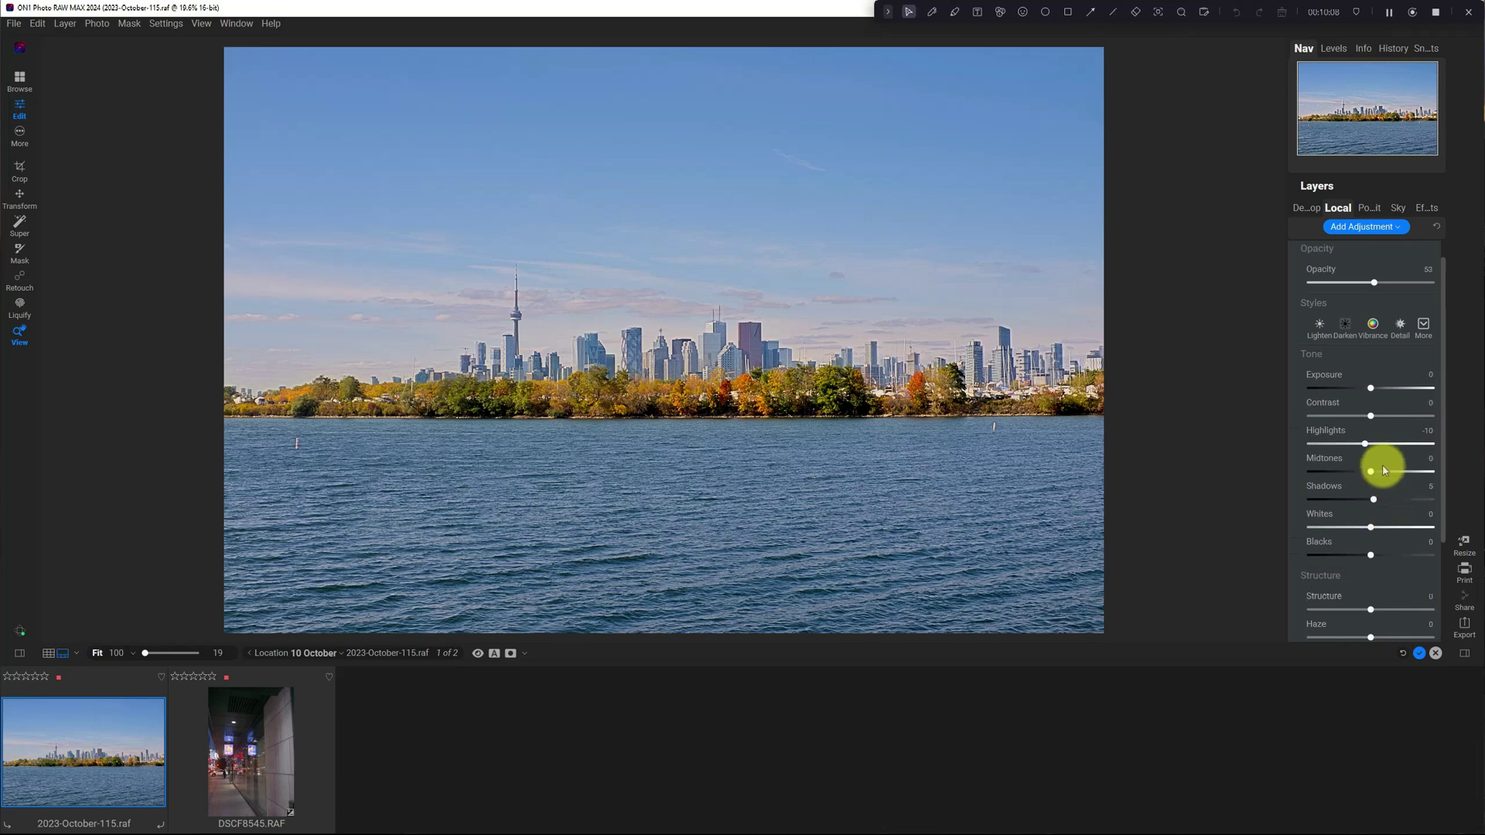
left_click_drag(1374, 500, 1382, 503)
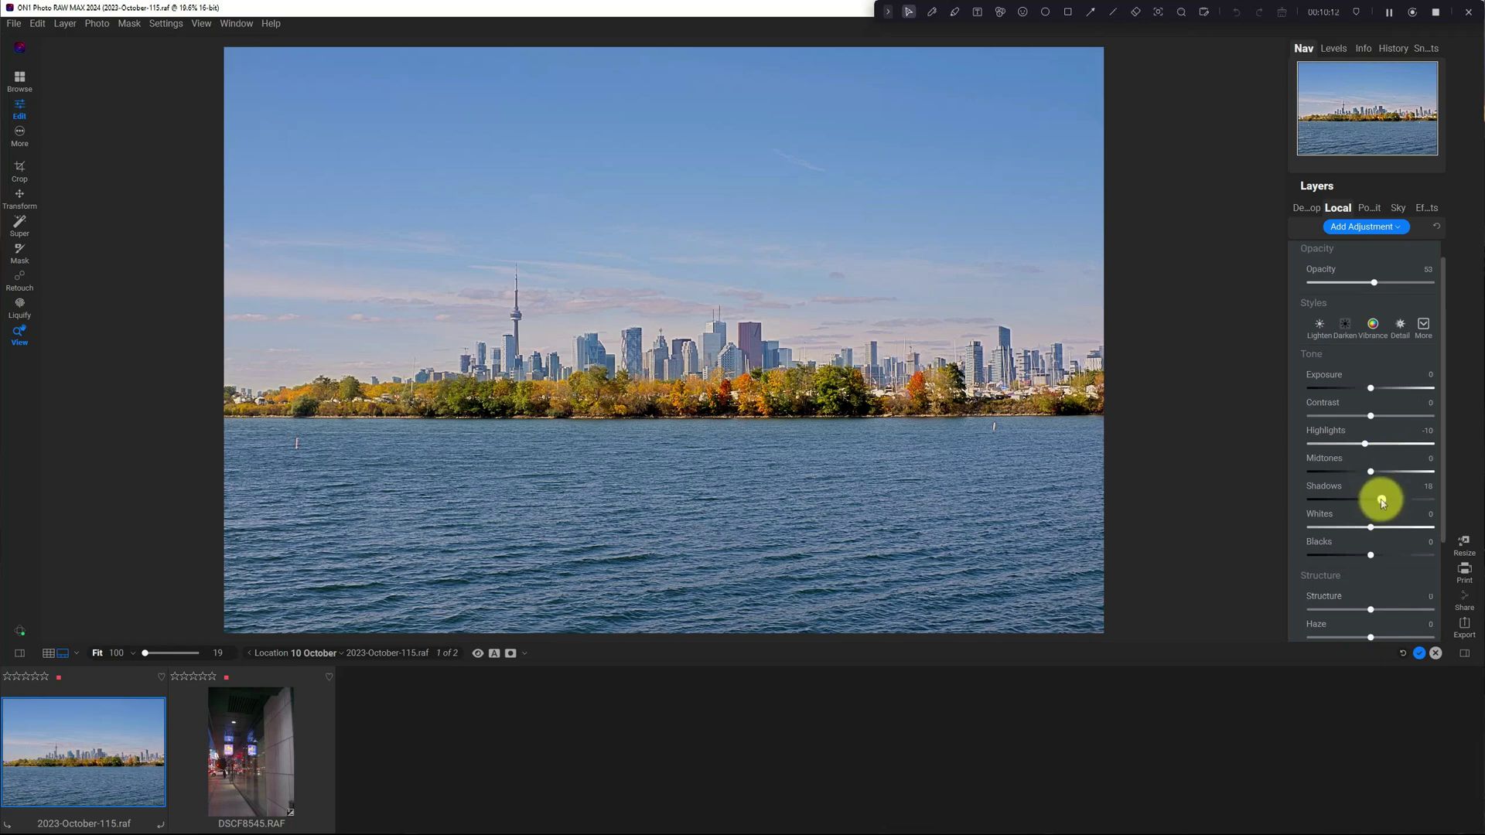
scroll(1375, 536, "down", 3)
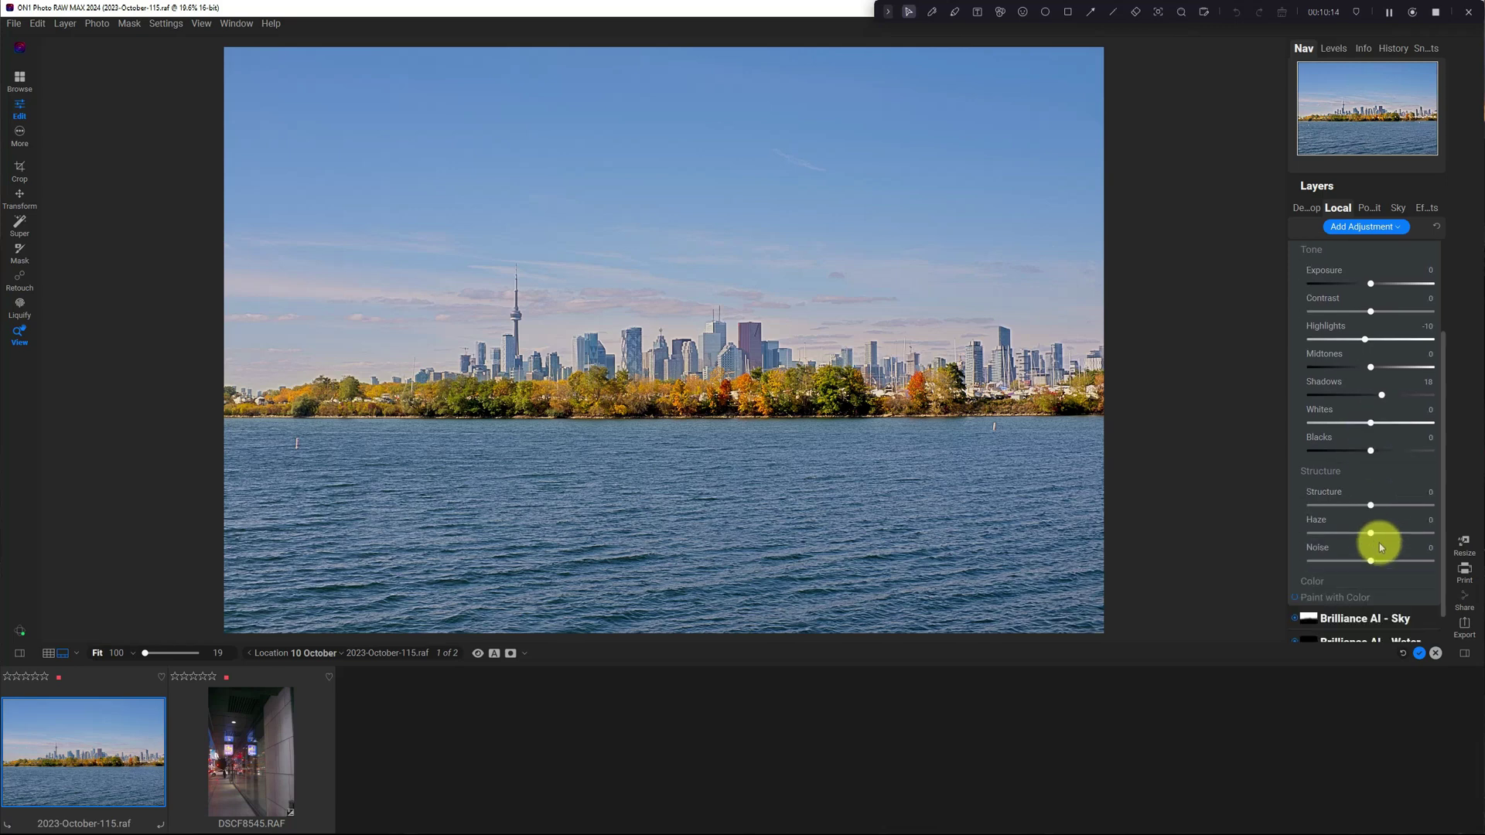
scroll(1376, 544, "down", 1)
scroll(1333, 546, "down", 1)
scroll(1357, 548, "down", 1)
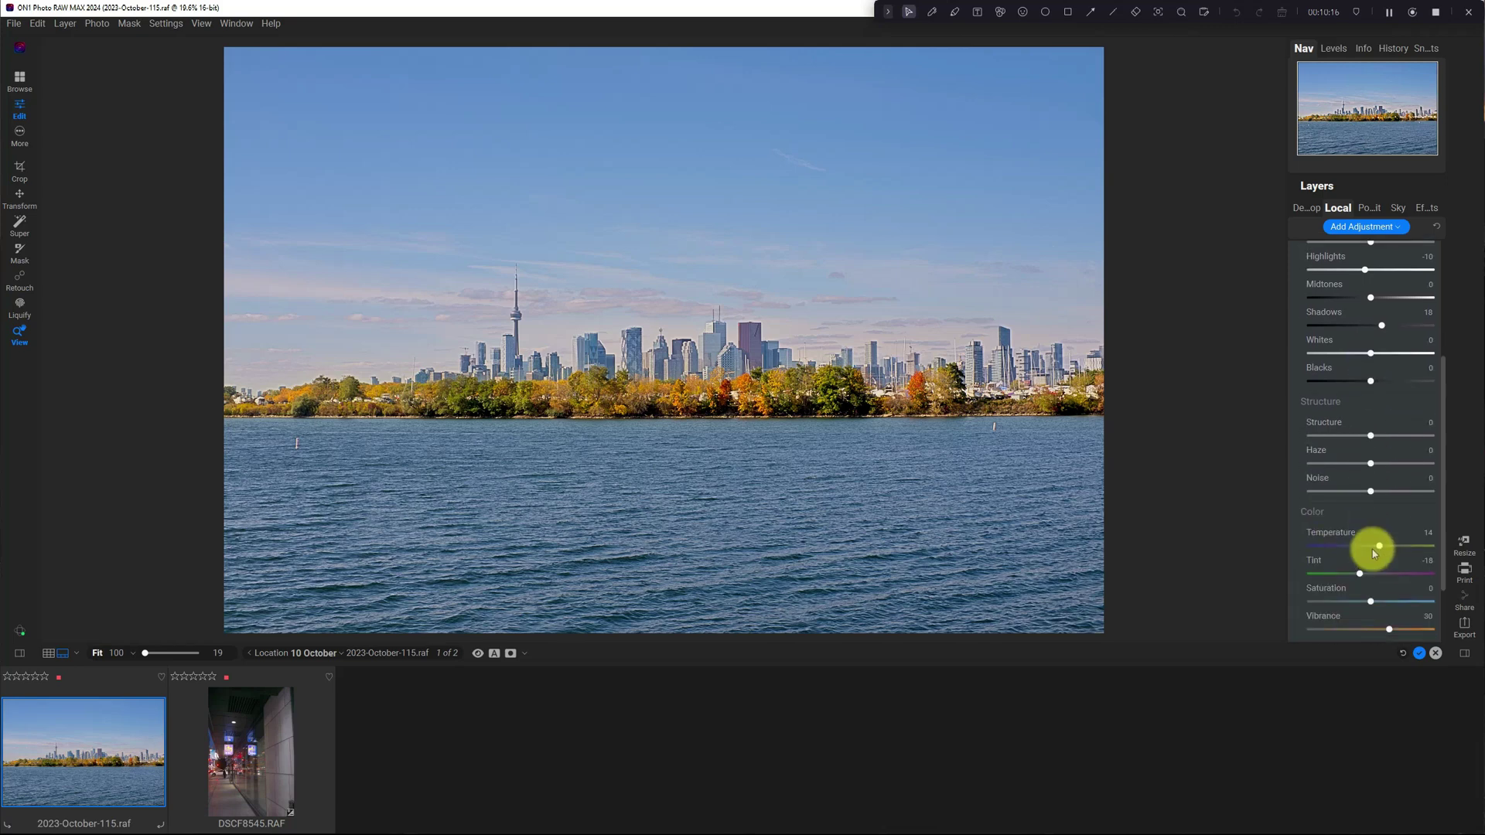
scroll(1384, 564, "down", 1)
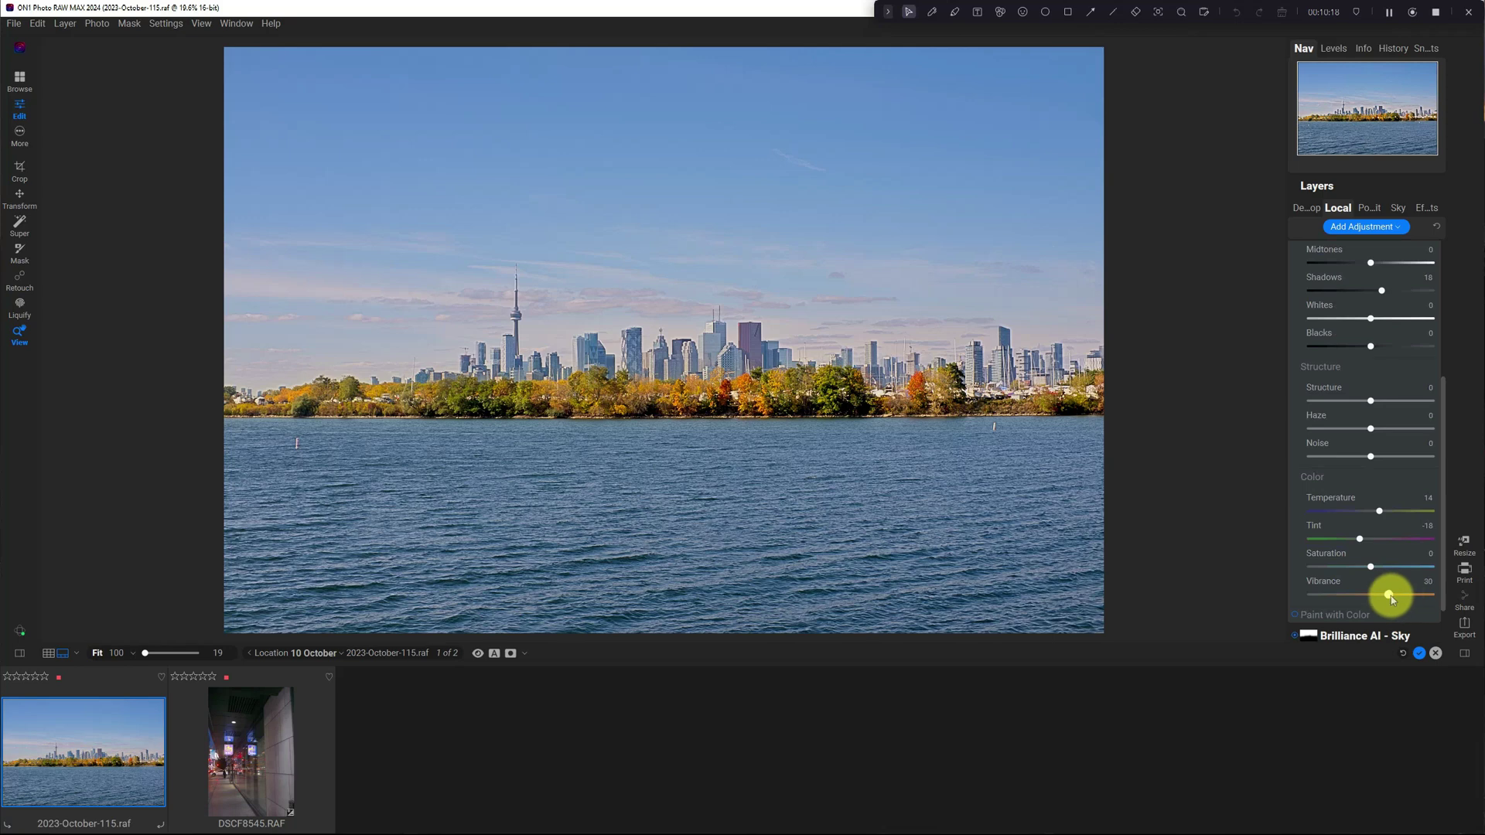
left_click_drag(1372, 571, 1375, 569)
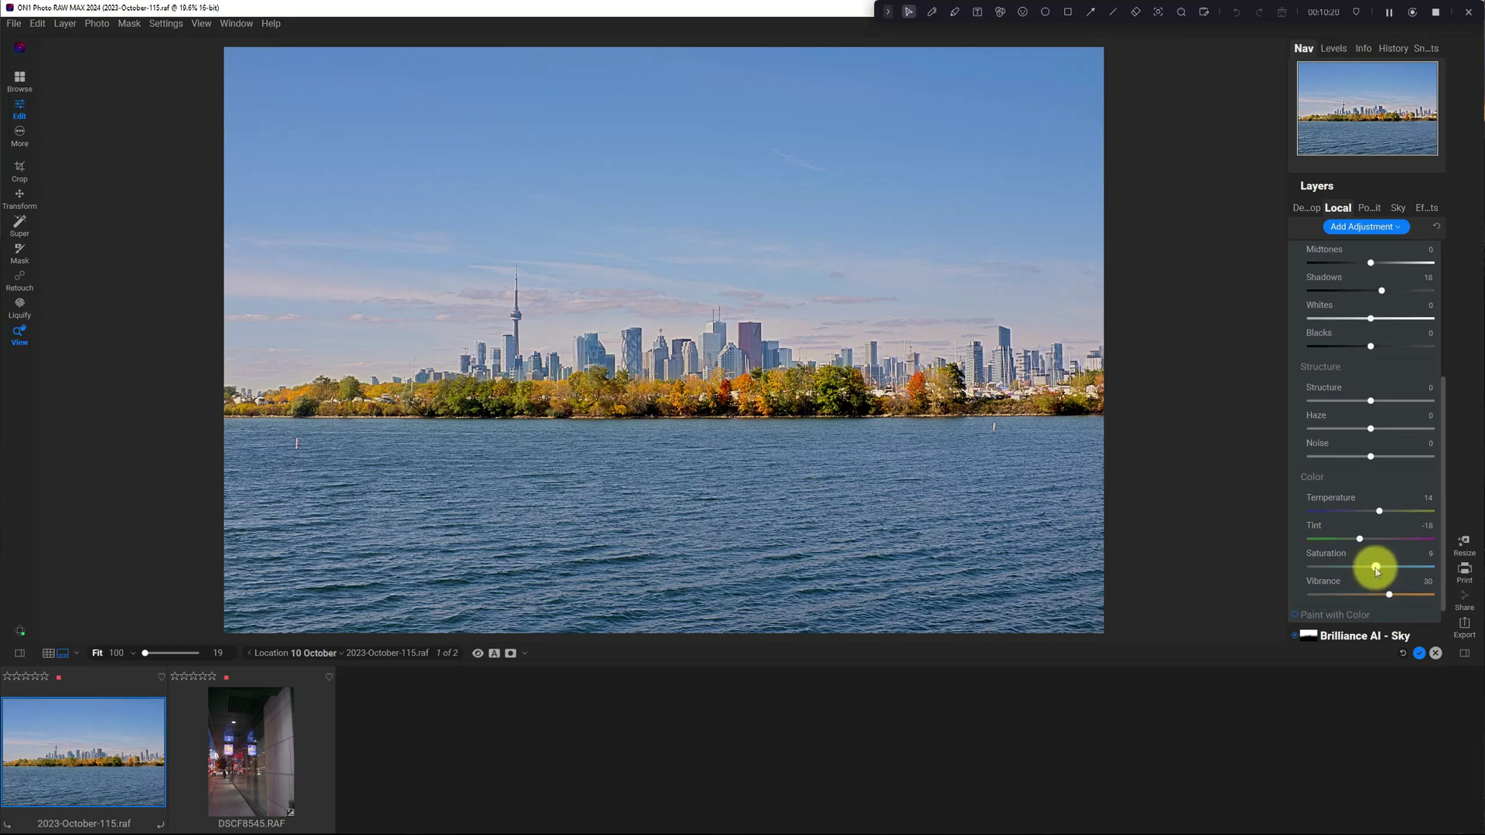
- Fold away the Color section of the layer settings
left_click(1319, 480)
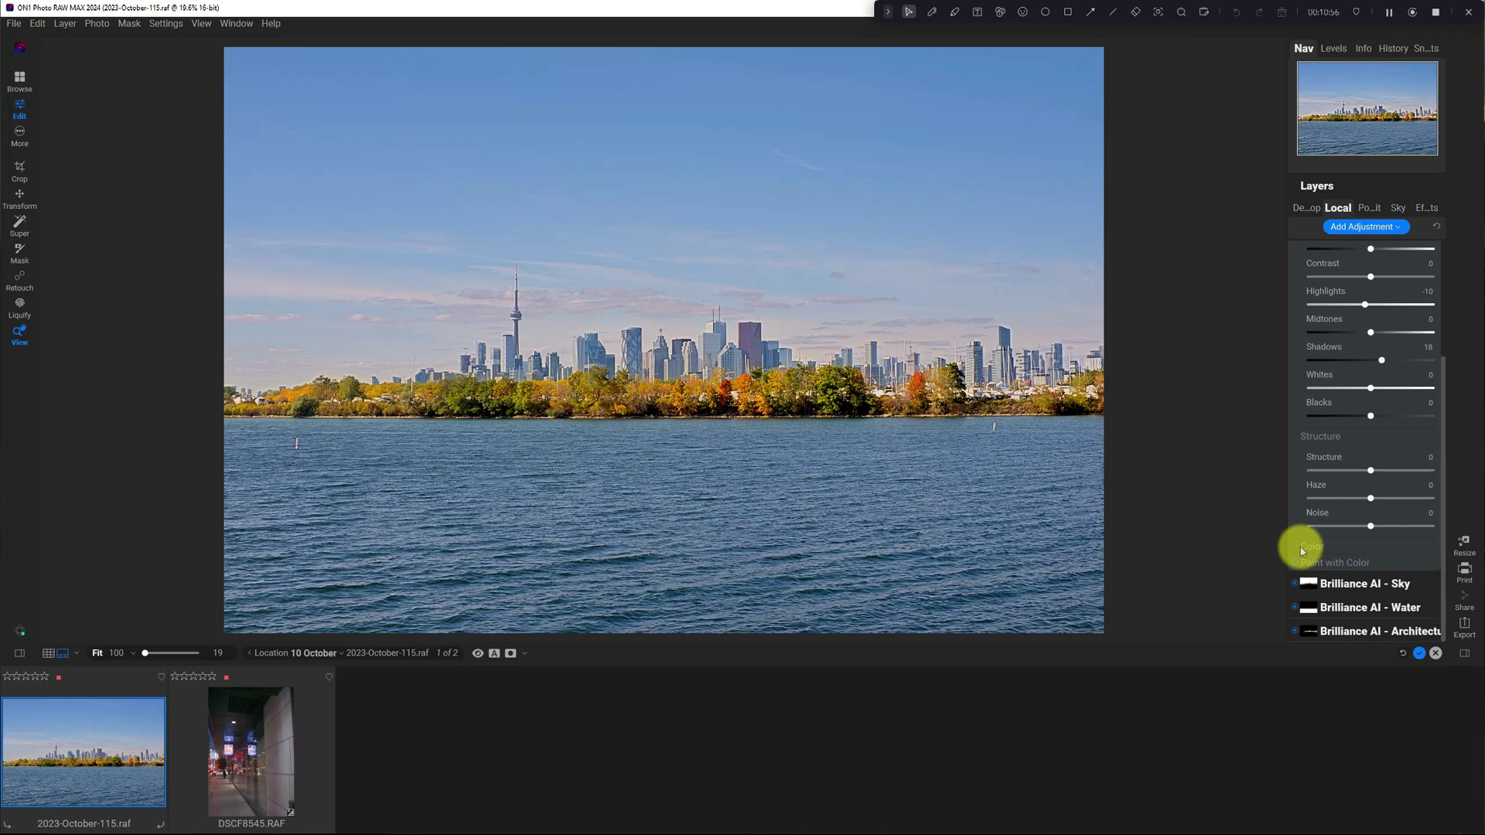
scroll(1334, 290, "up", 3)
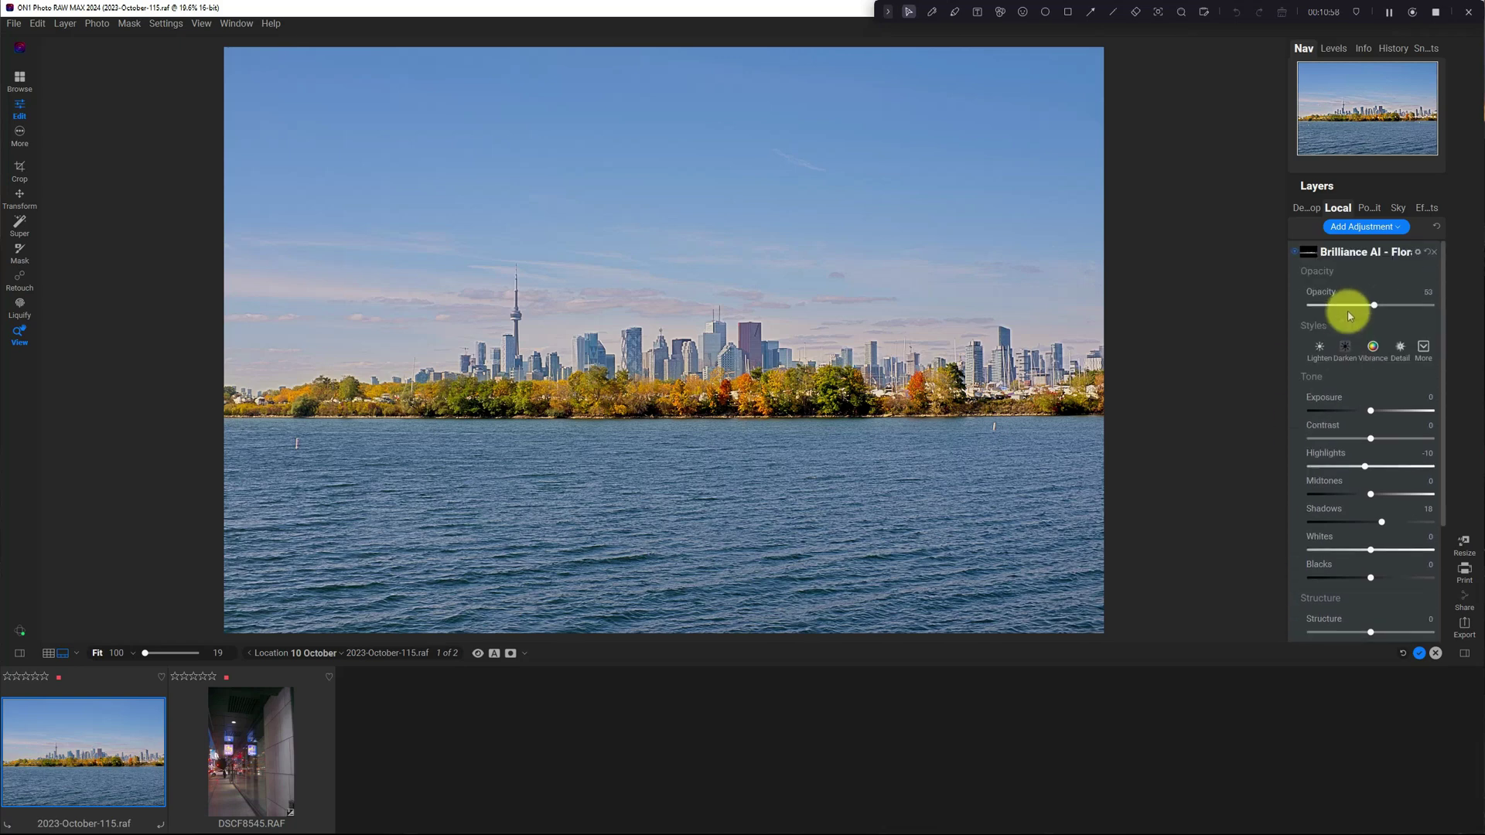
- Collapse the Flora layer into the list, then compare the photo with edits off and on
left_click(1350, 255)
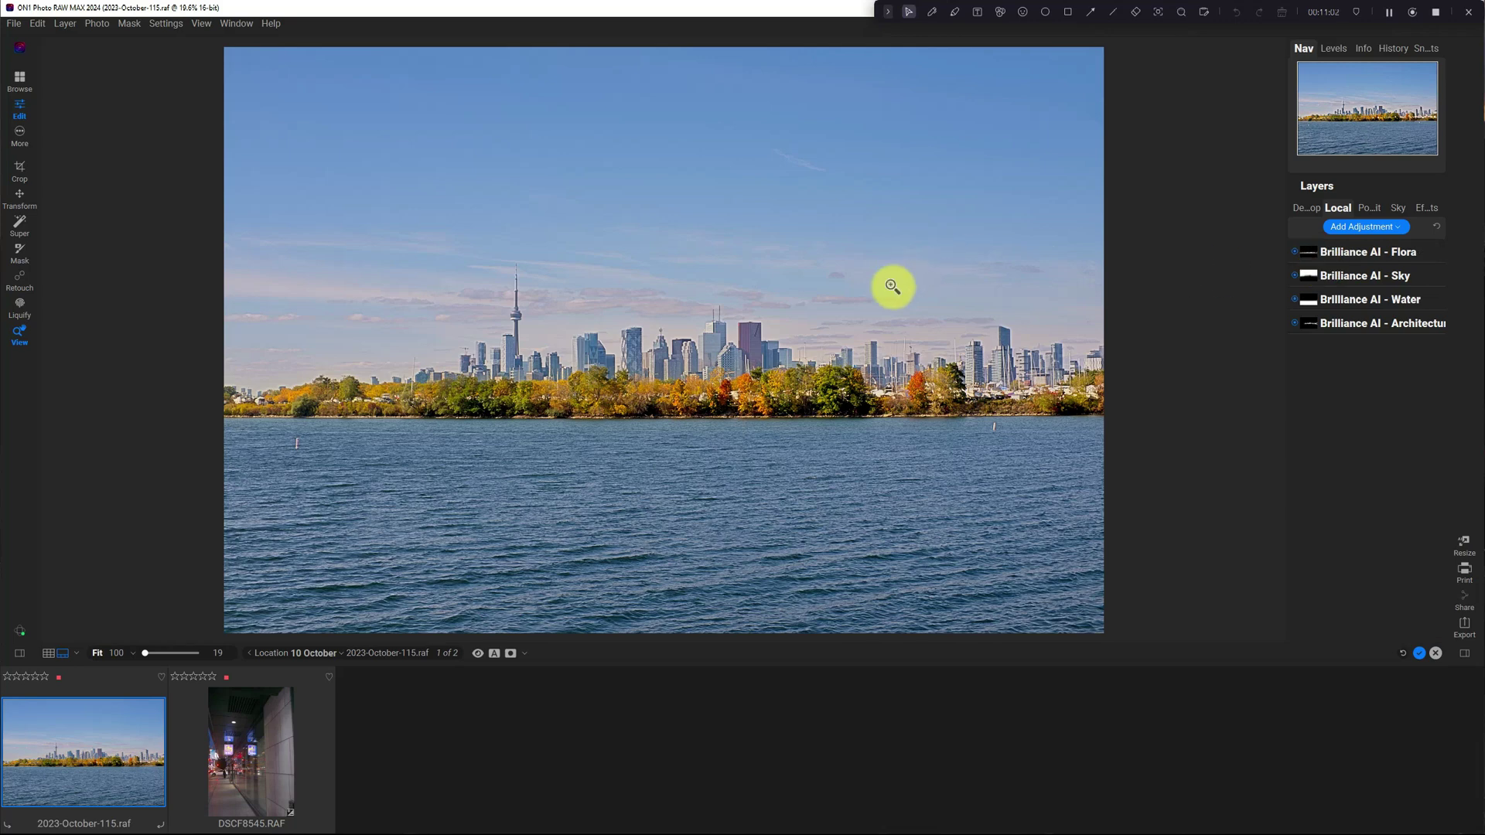
key("backslash")
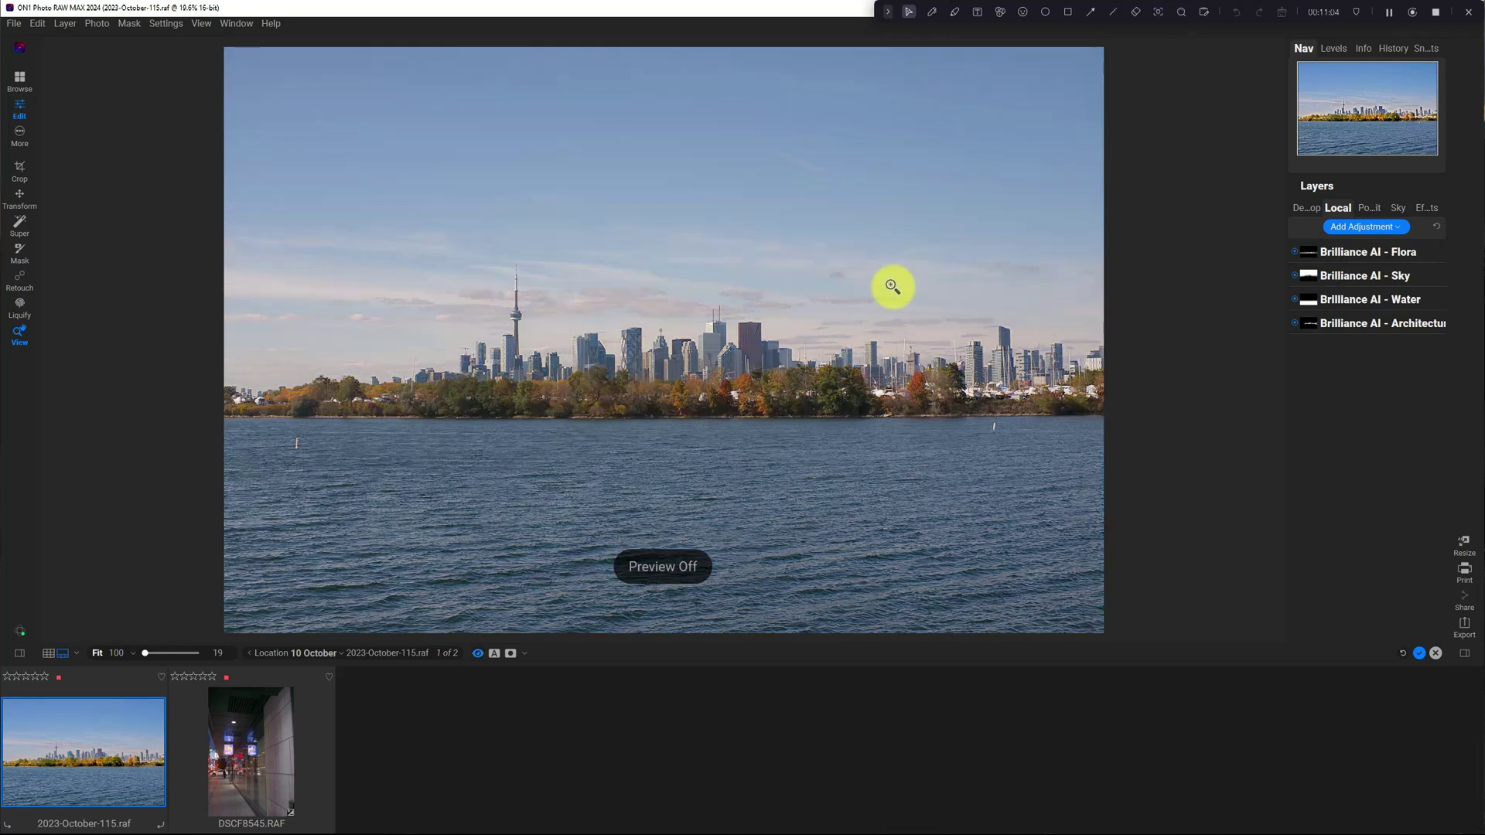
key("backslash")
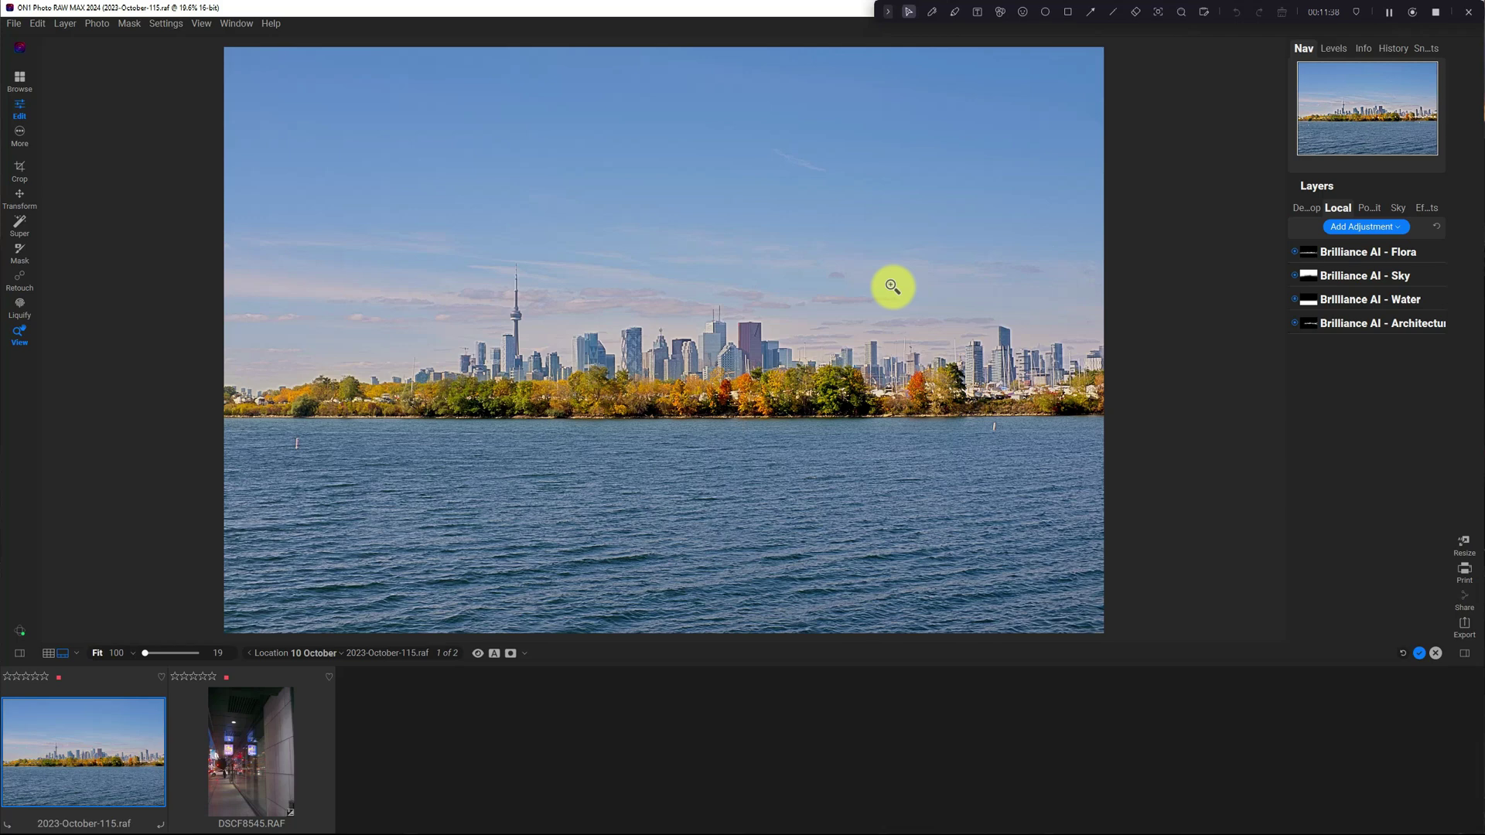
- Choose Edit > Preferences to open the Preferences dialog
left_click(37, 24)
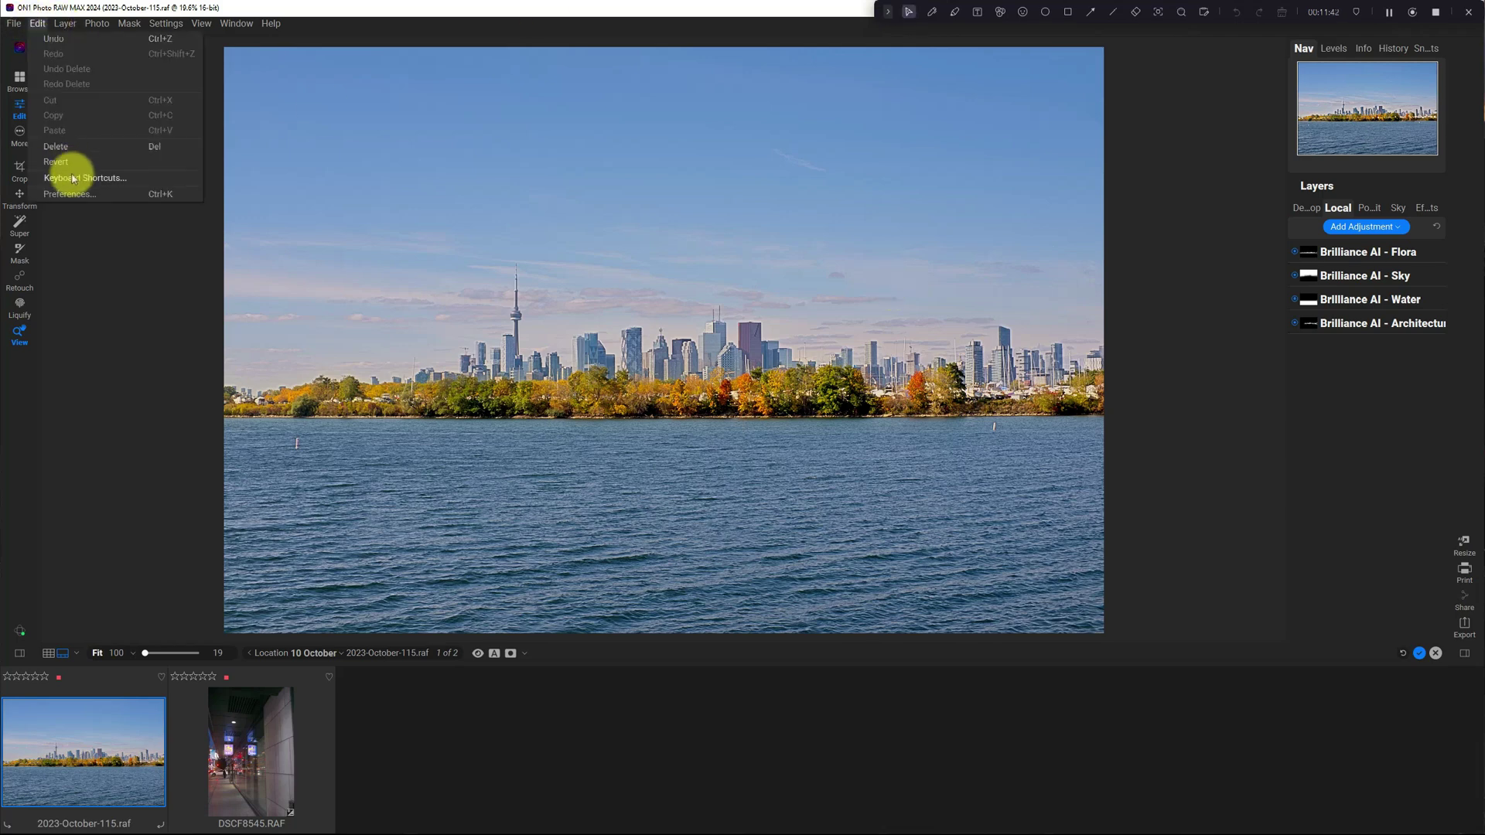
left_click(552, 10)
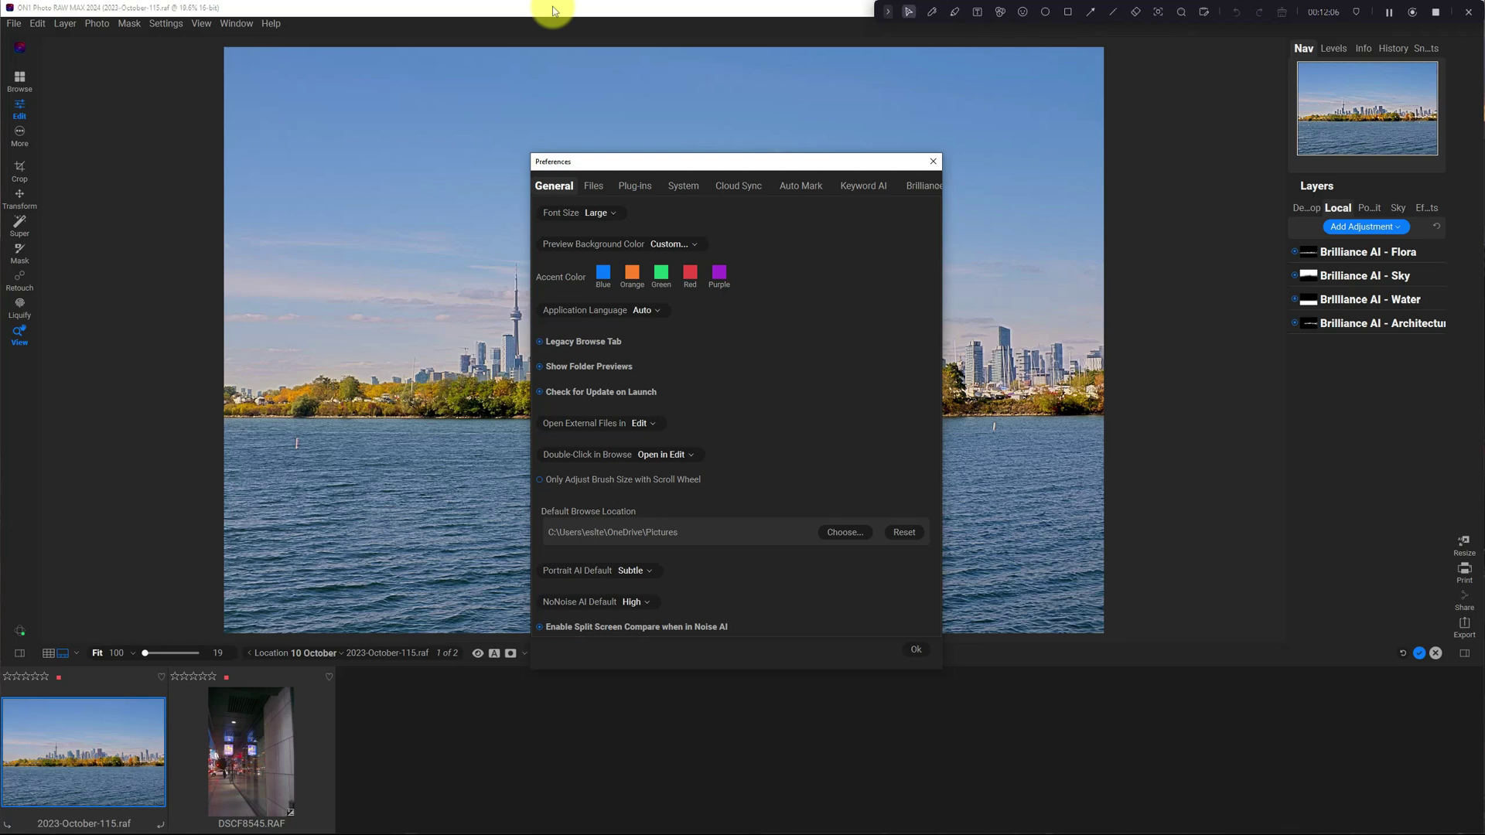
- Show the Brilliance AI preferences tab and keep White Balance Default at As Shot
left_click(917, 185)
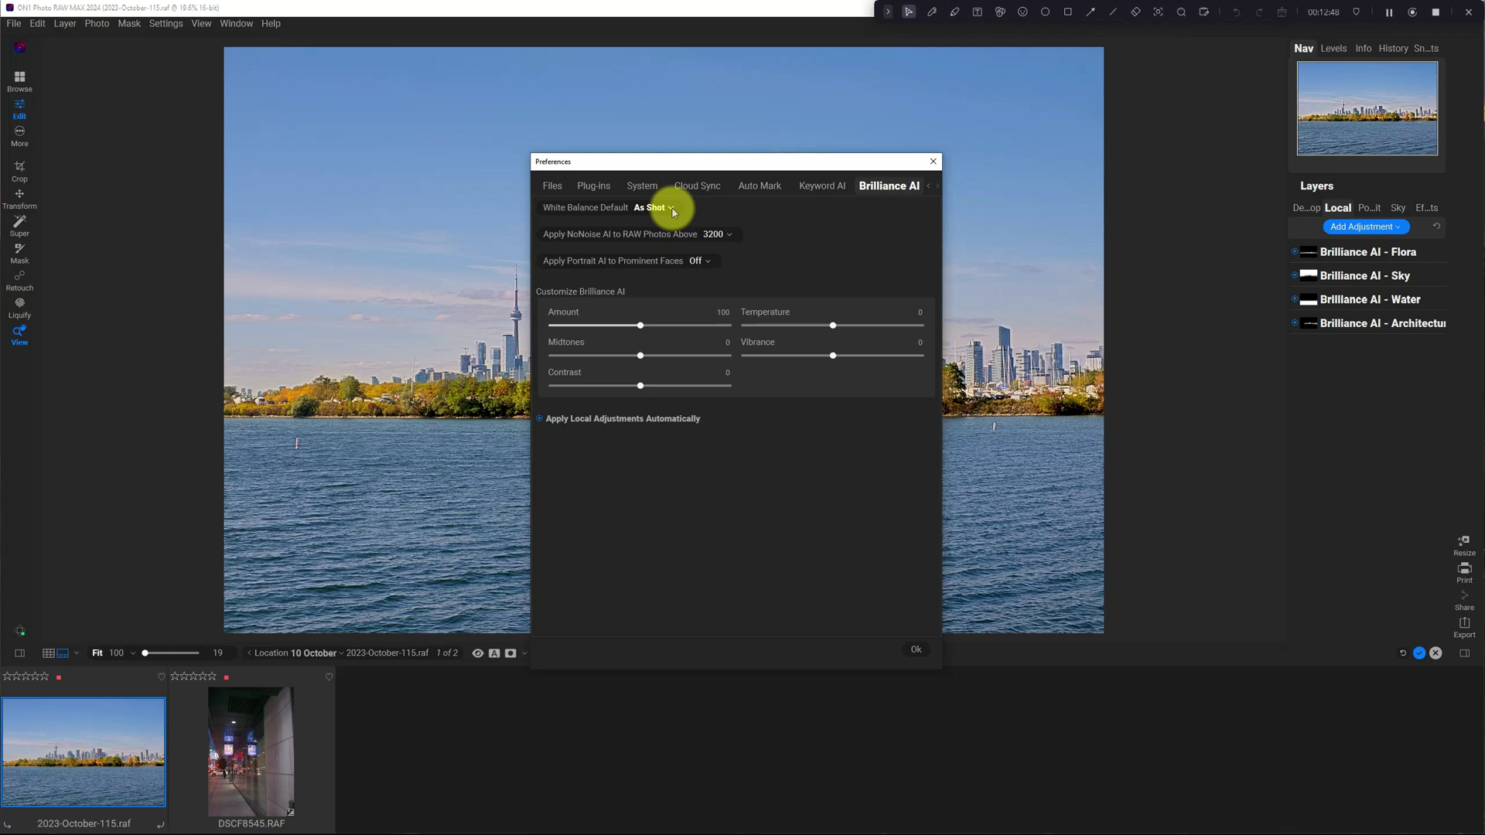
left_click(671, 209)
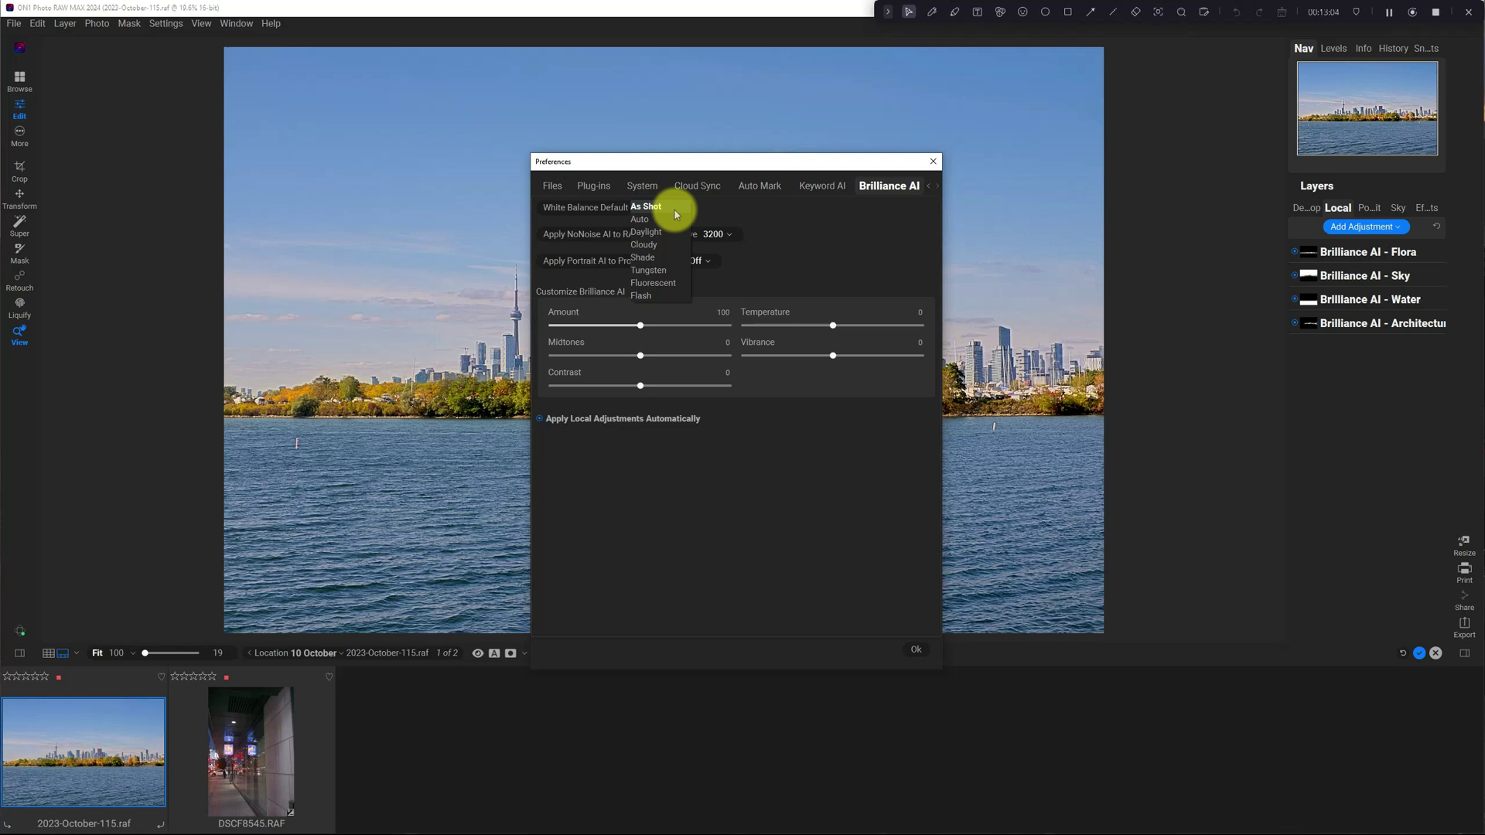
left_click(725, 217)
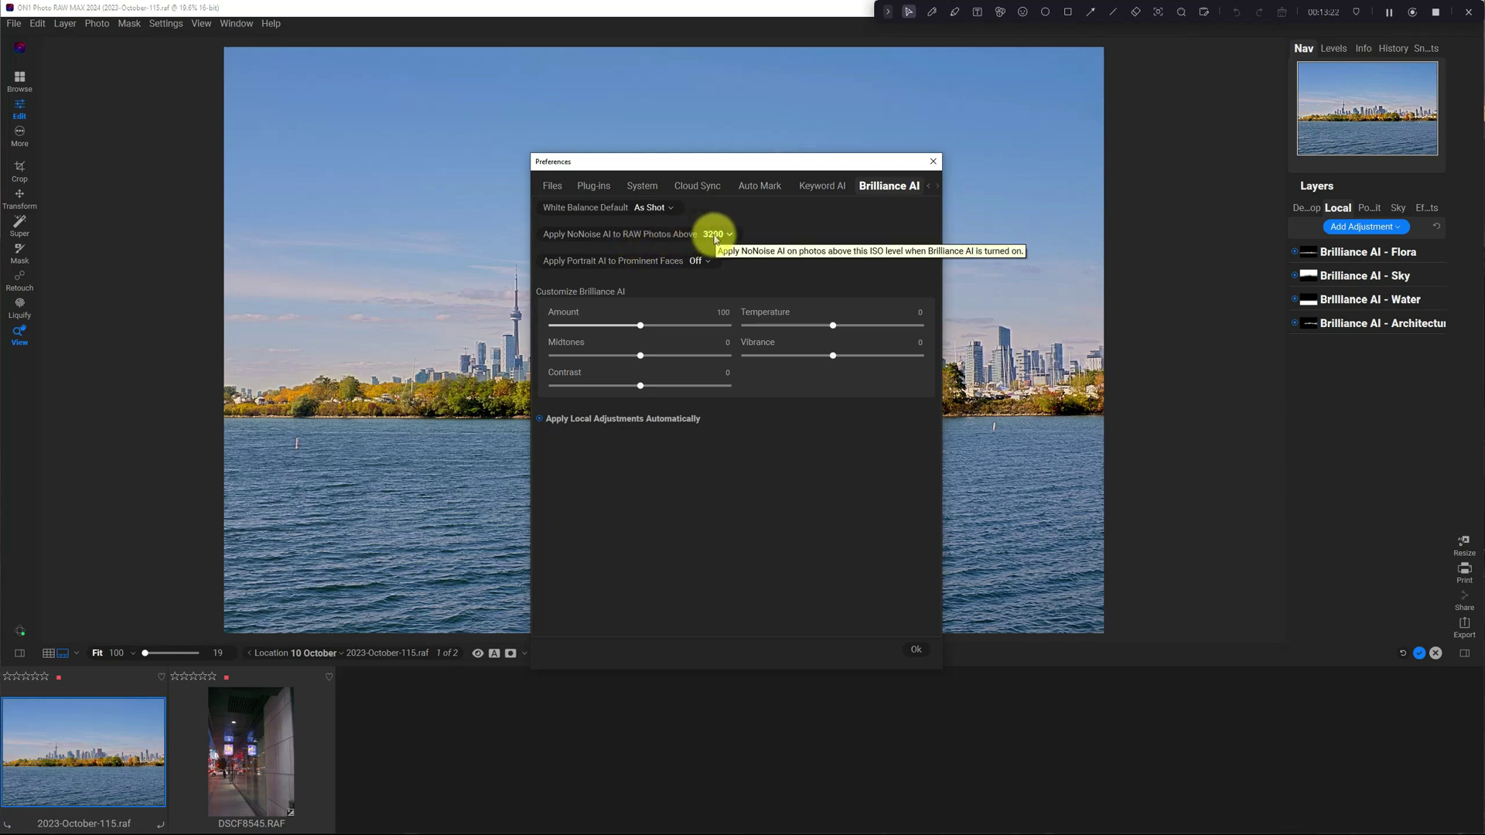
left_click(714, 237)
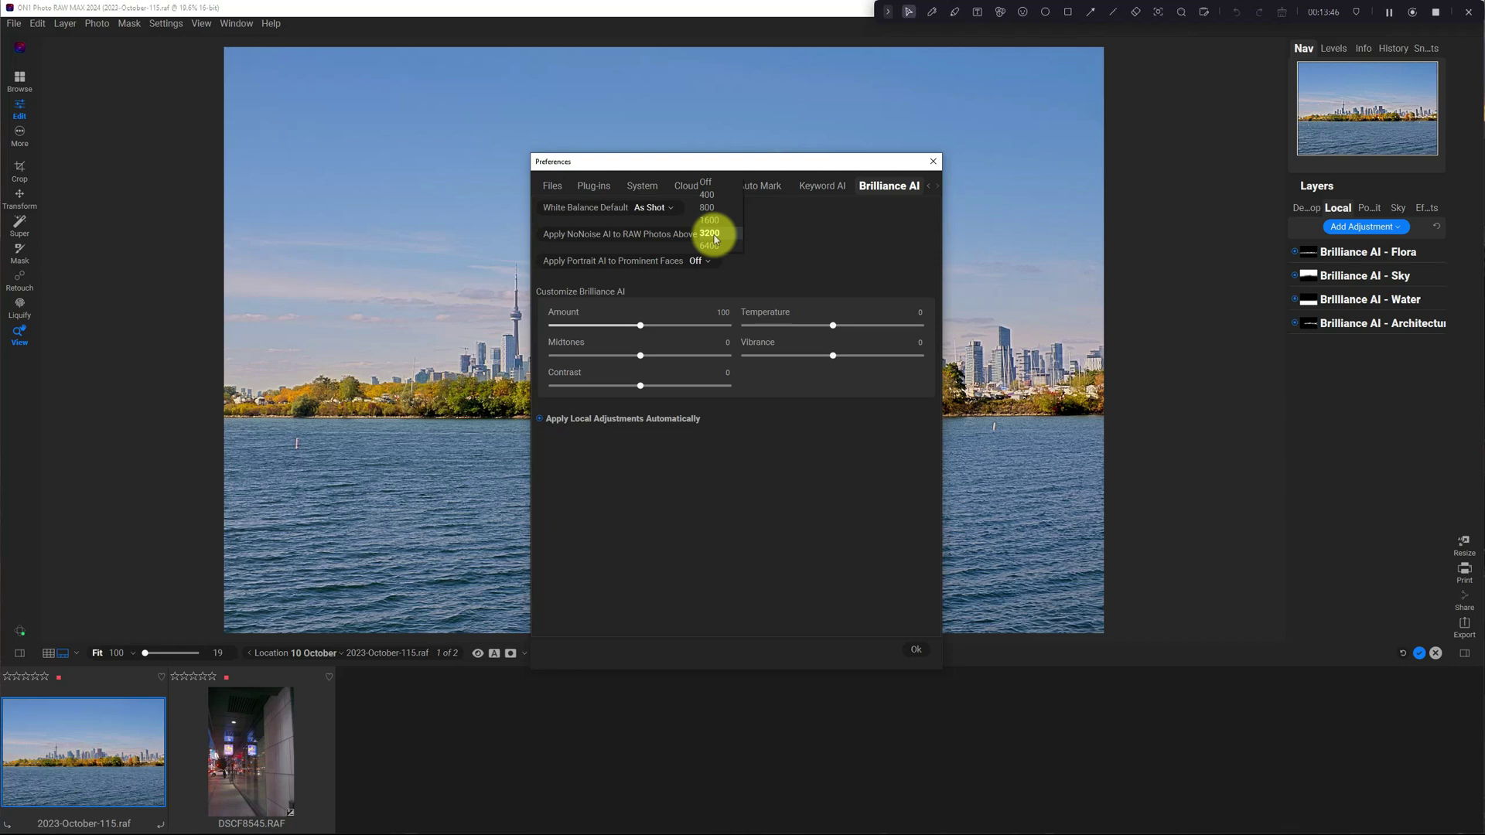
left_click(709, 233)
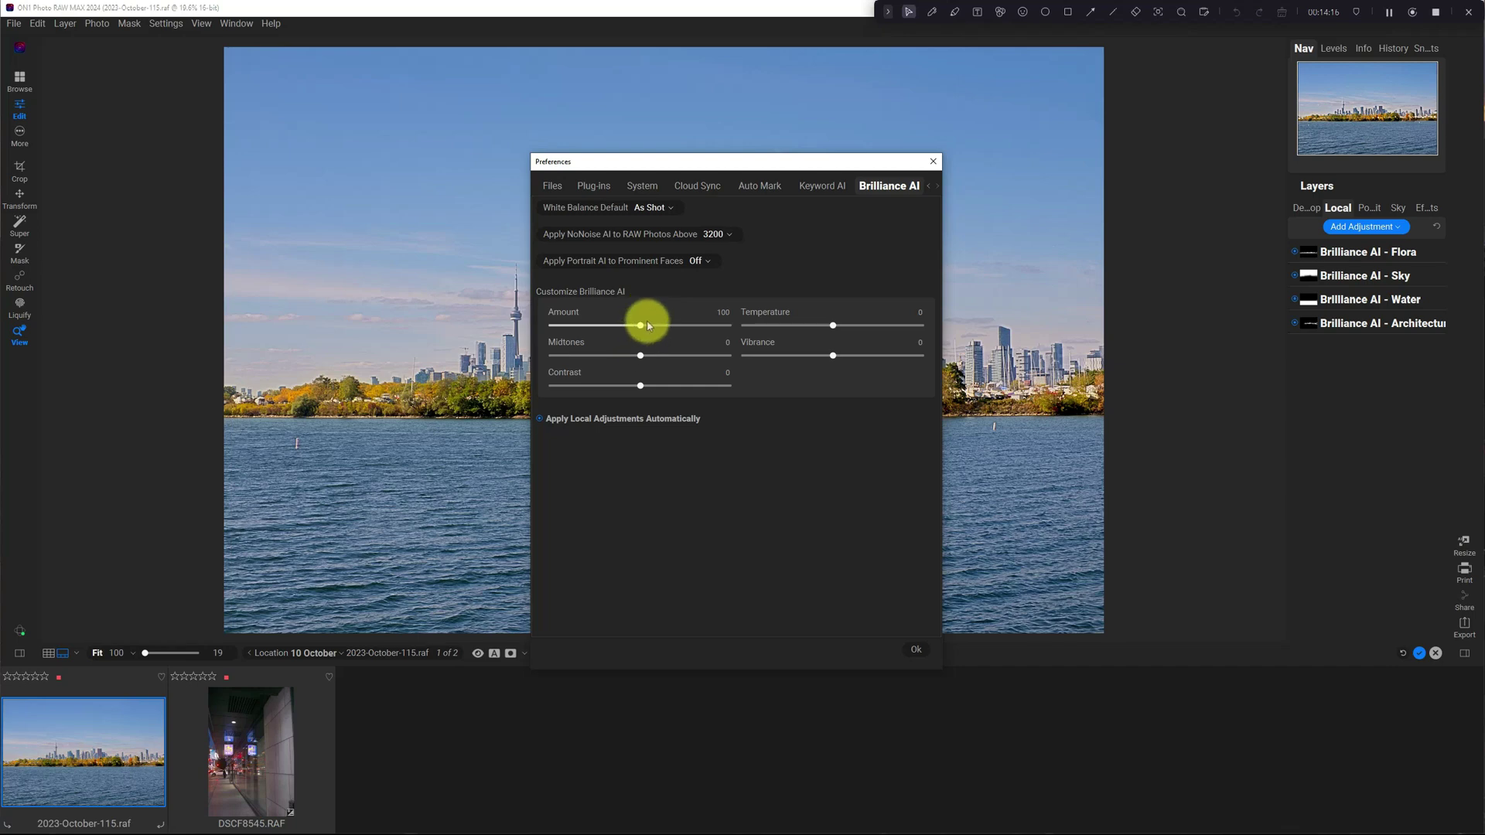
left_click_drag(640, 327, 675, 330)
left_click_drag(675, 331, 584, 331)
left_click_drag(584, 330, 639, 325)
- Confirm Preferences, open DSCF8545 from the filmstrip, exit masking, and show its Develop settings
left_click(916, 651)
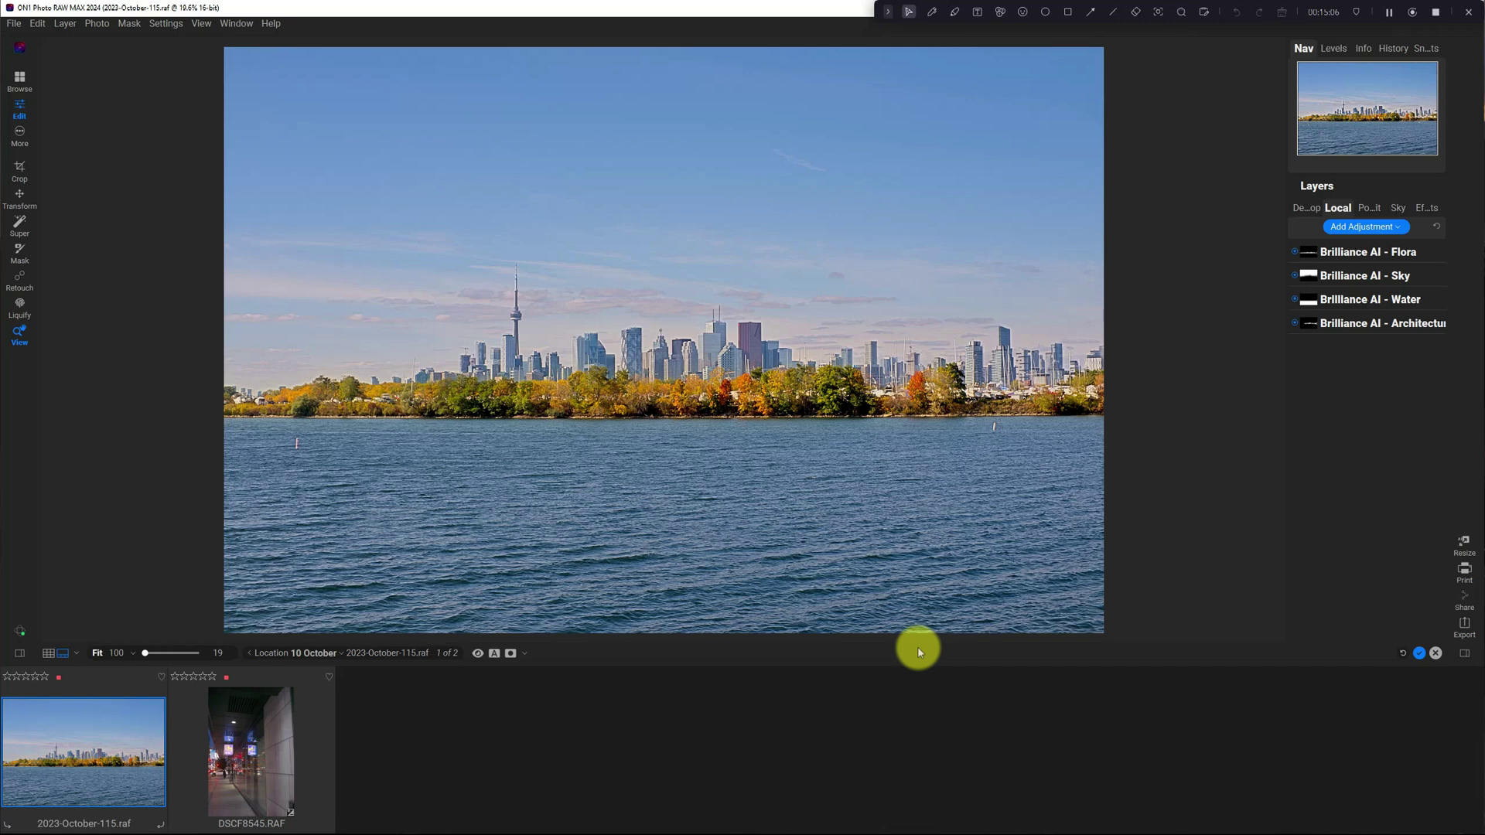
left_click(296, 703)
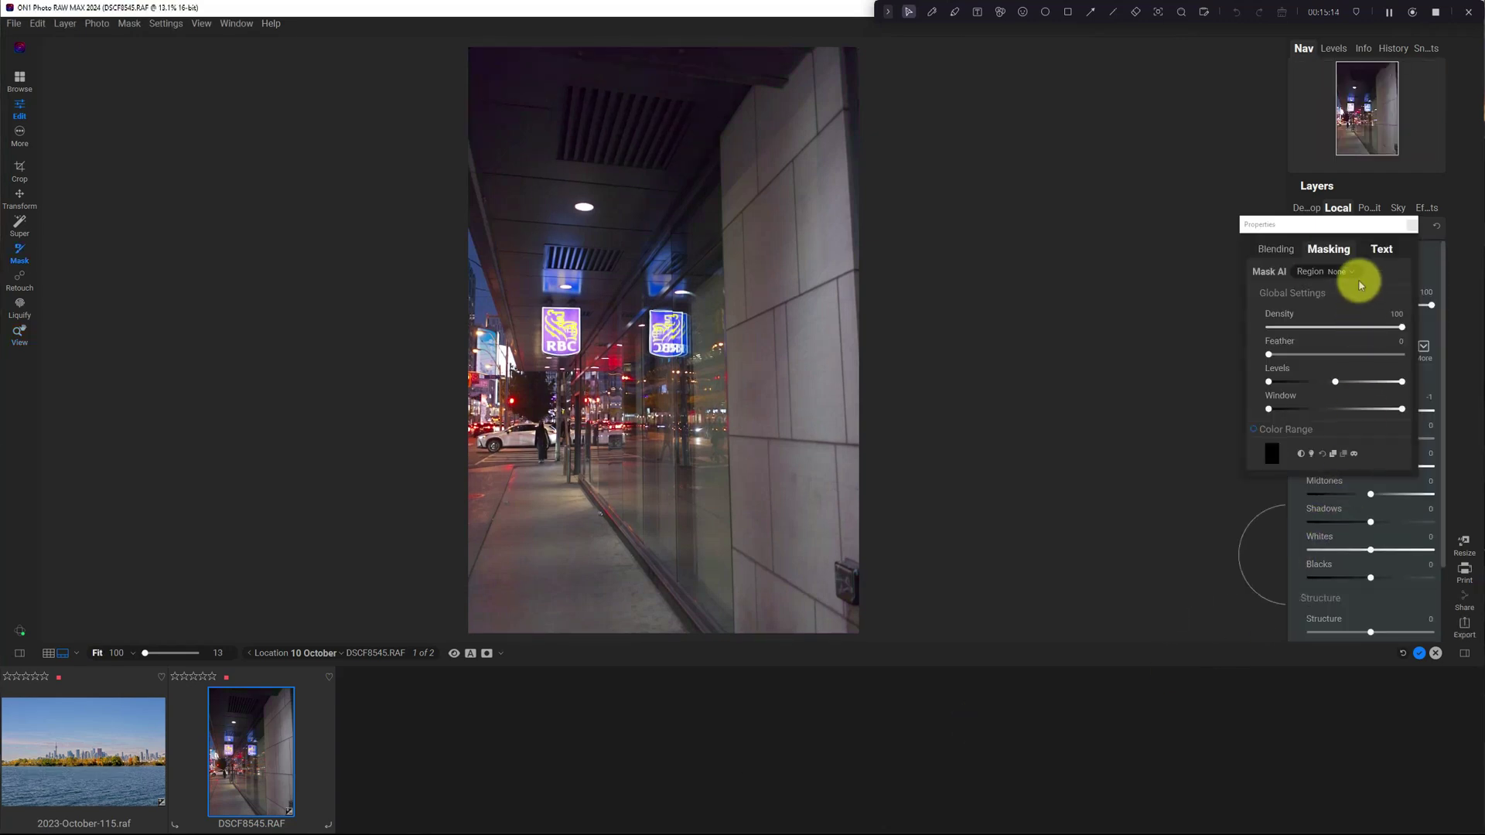
left_click(1406, 223)
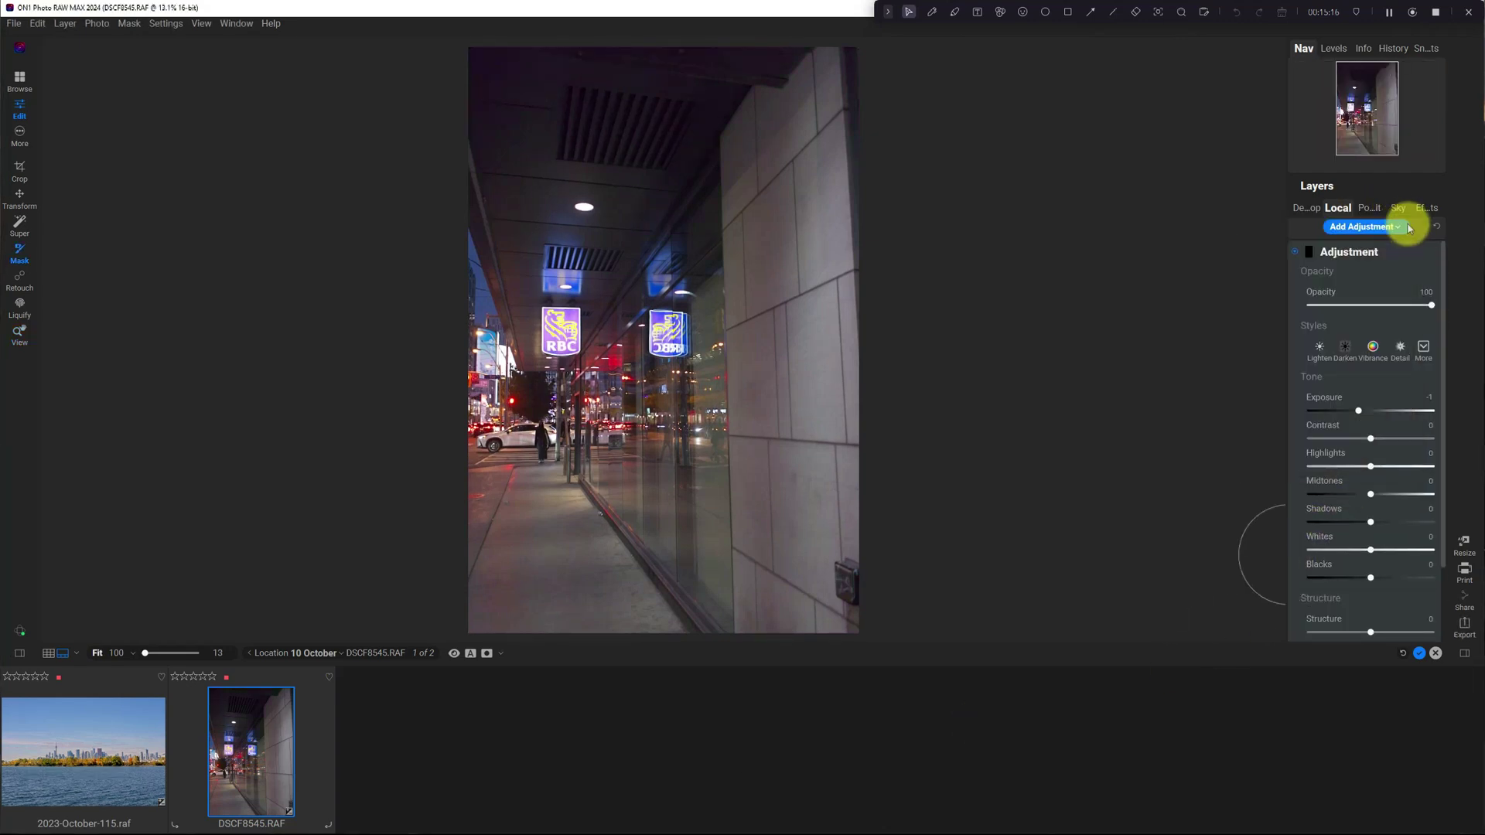
left_click(1435, 229)
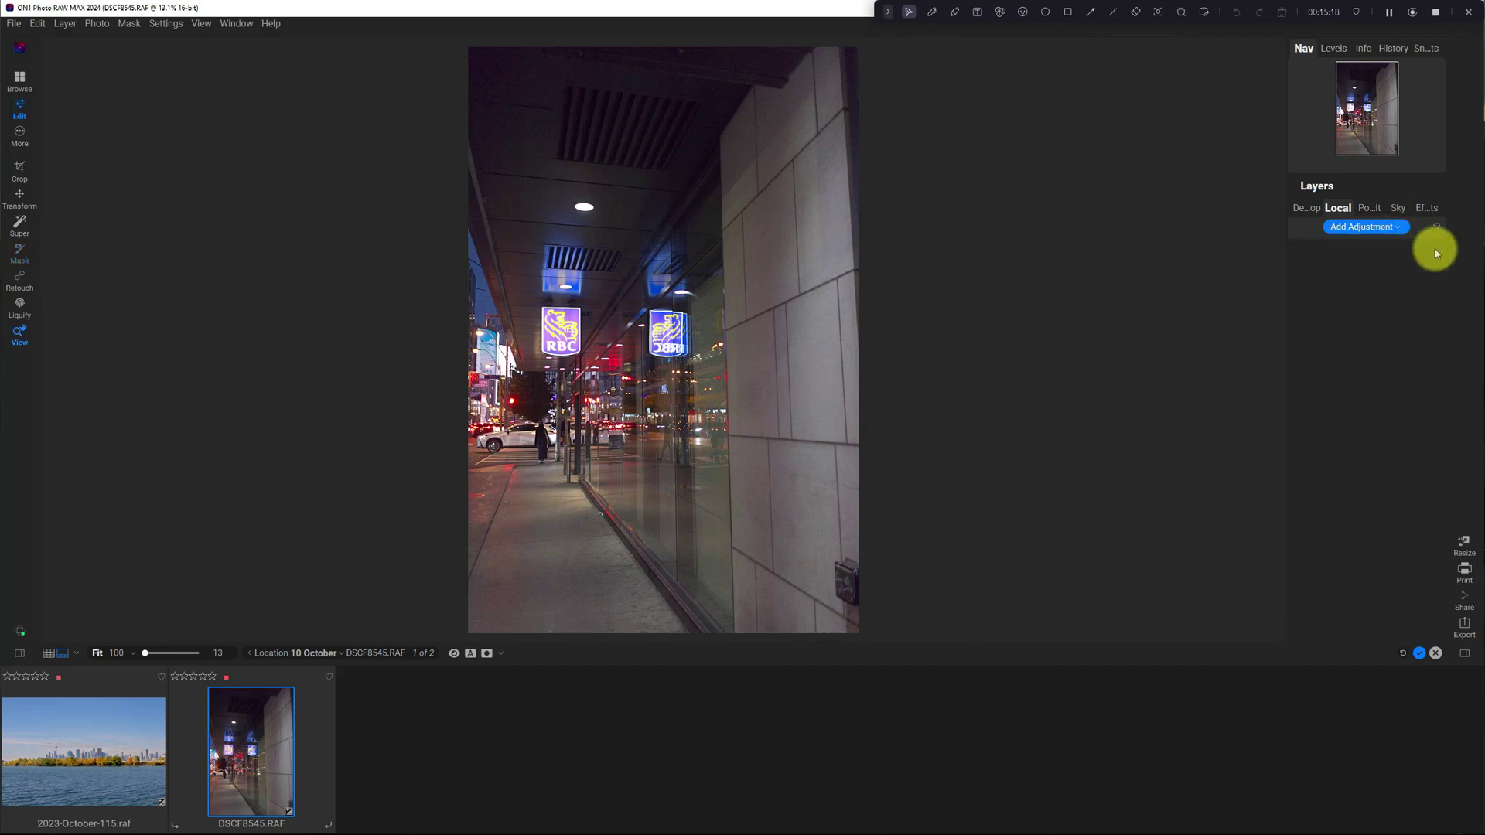
left_click(1306, 208)
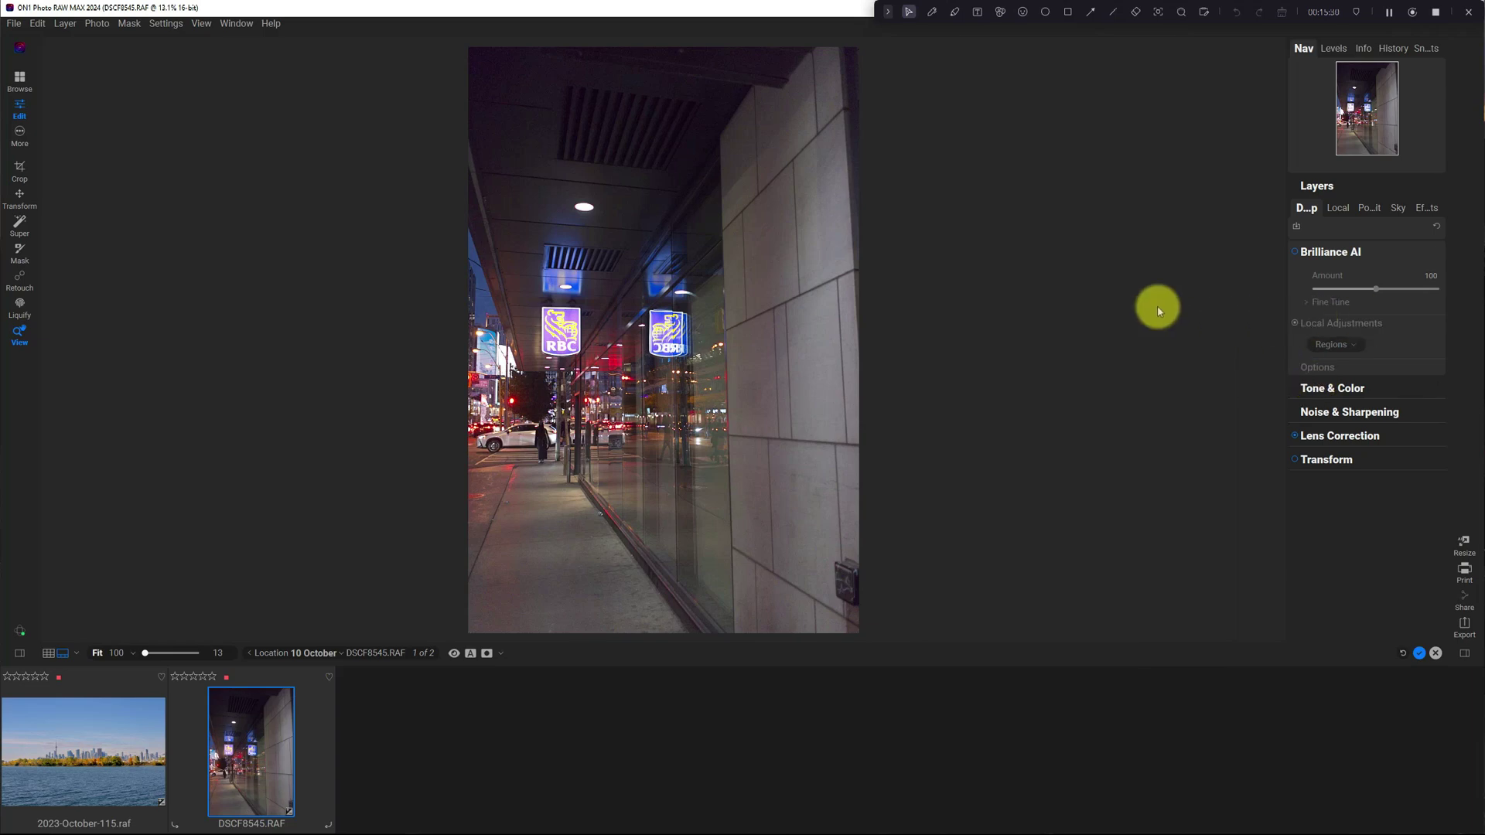
- Check the photo's ISO in Info, expand Noise & Sharpening, then return to Nav
left_click(1360, 51)
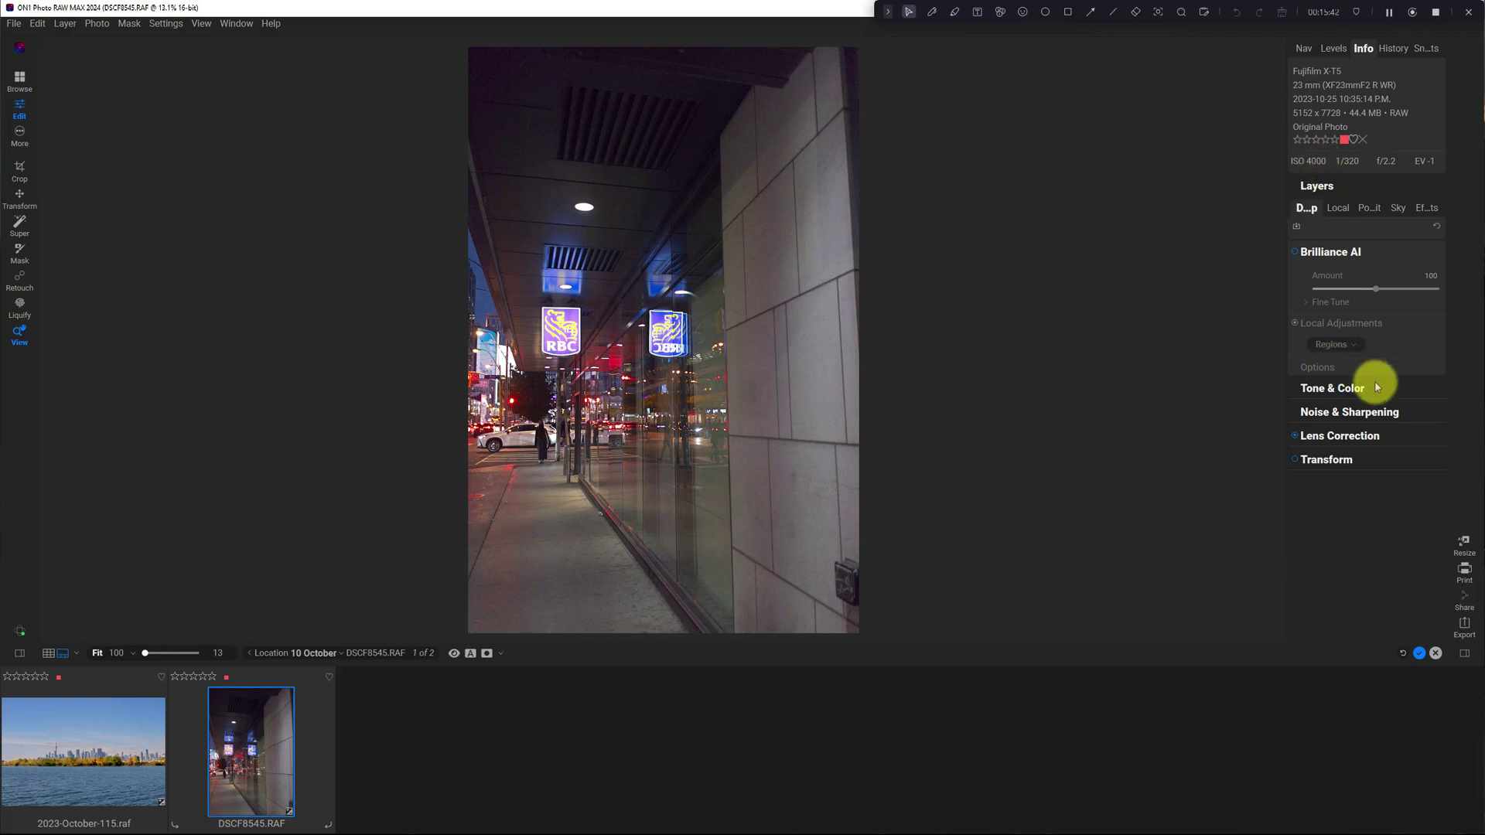
left_click(1383, 412)
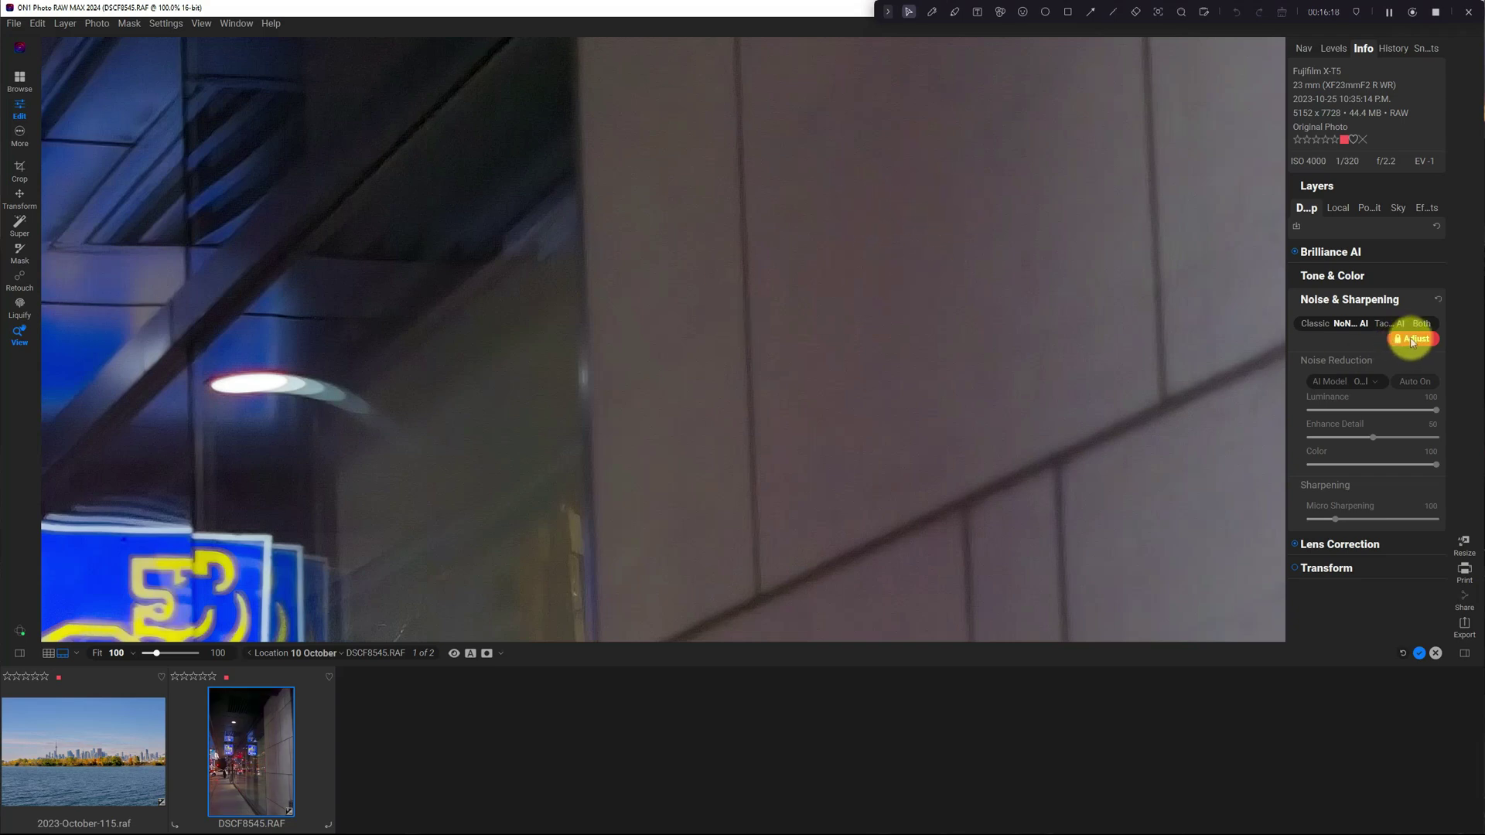
left_click(1303, 48)
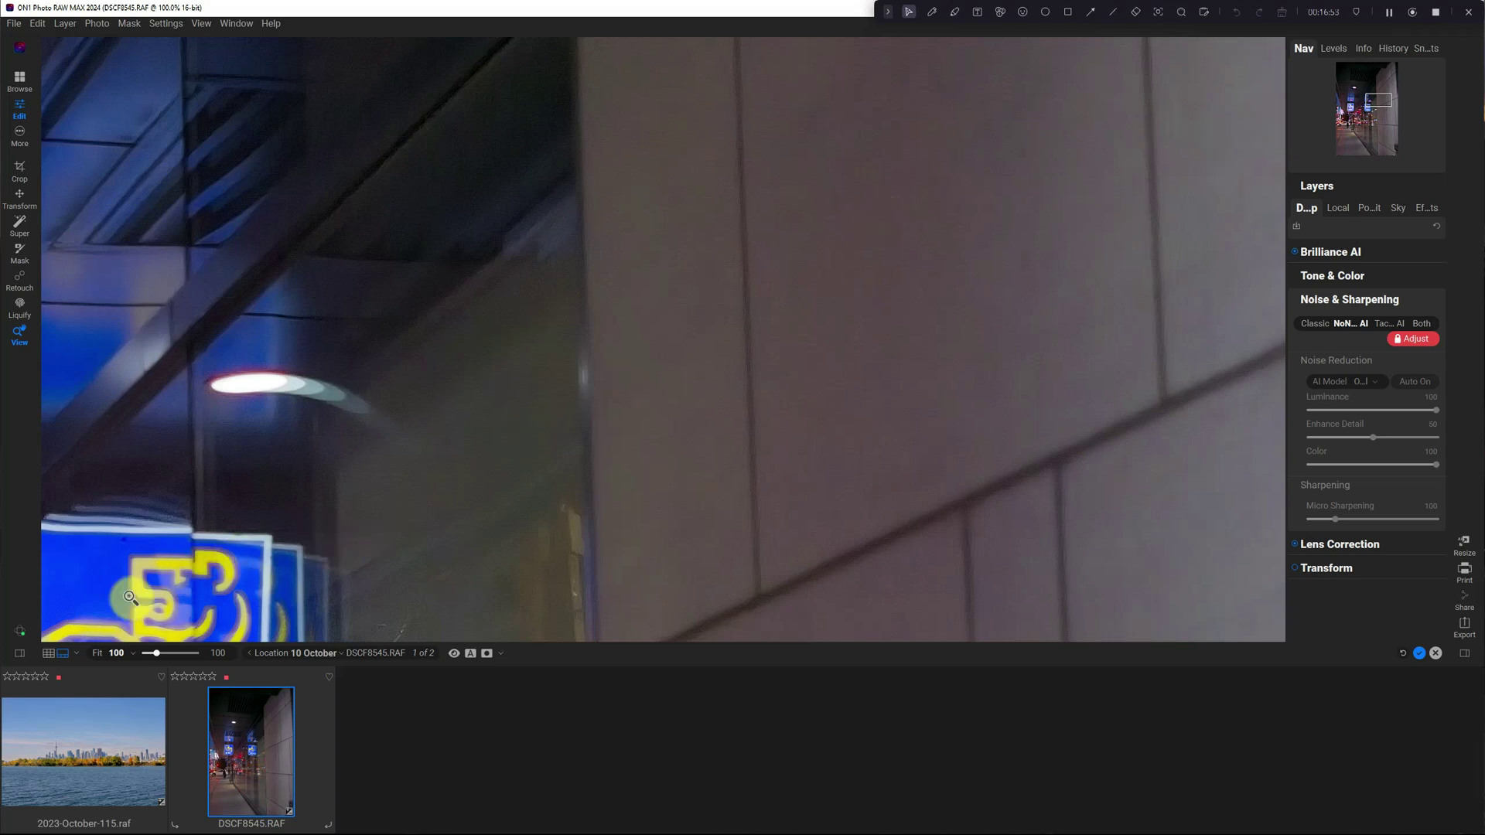
left_click(97, 654)
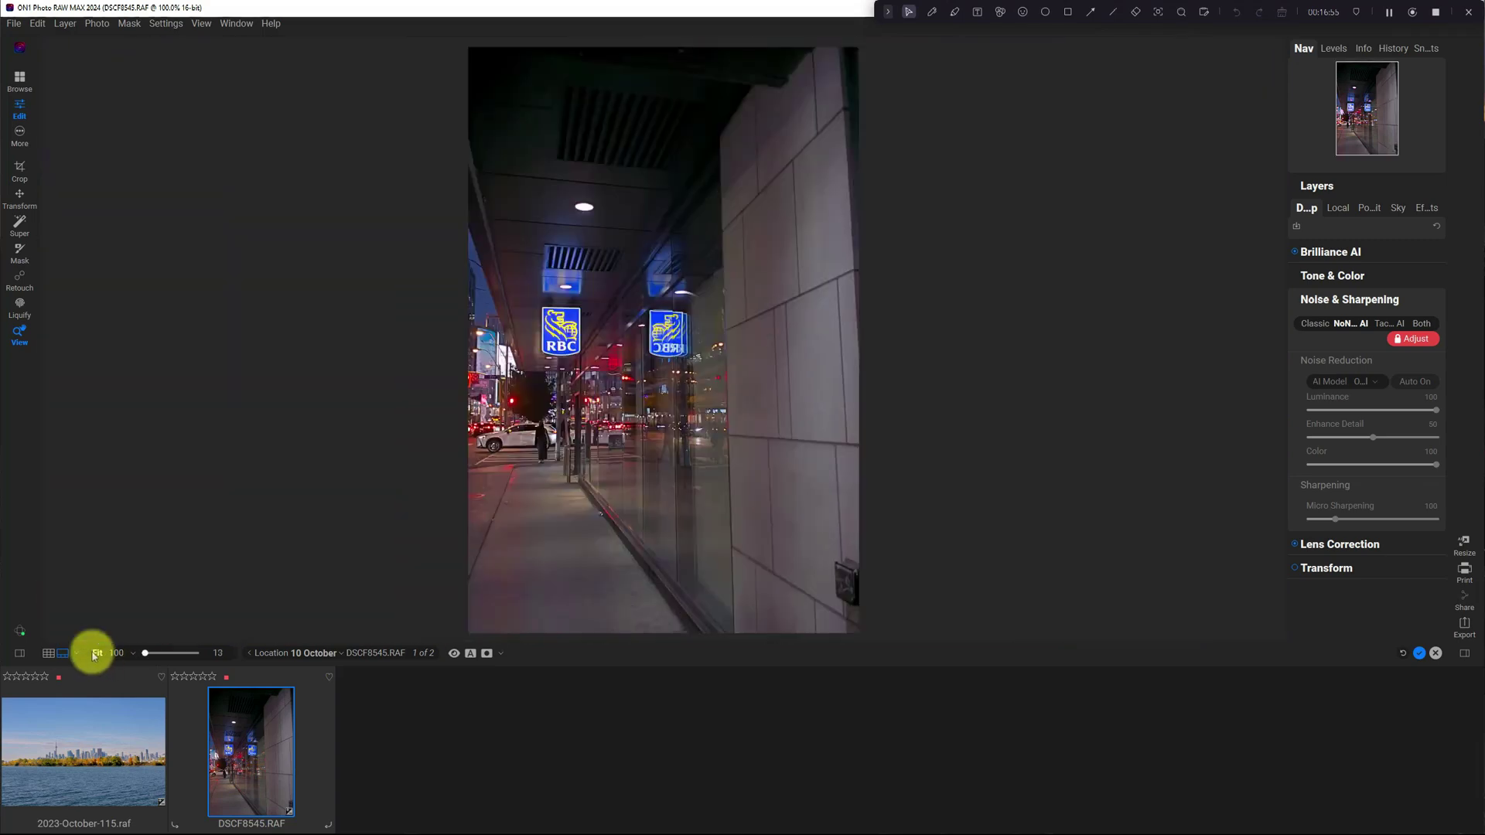